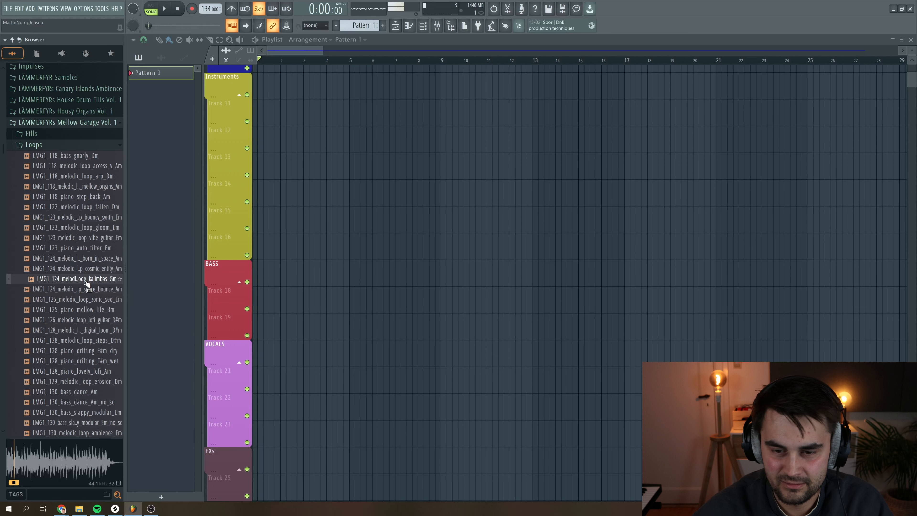
Step: Audition loops from the LÄMMERFYRs Mellow Garage Vol. 1 pack and place LMG1_128_piano_lovely_lofi_Am at bar 1 of the Instruments track
scroll(74, 376, down, 4)
click(77, 363)
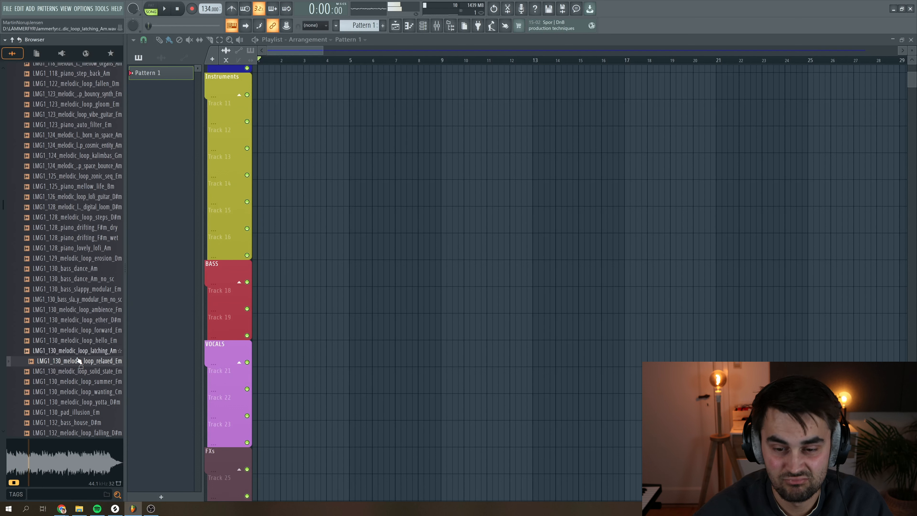
click(79, 341)
click(78, 331)
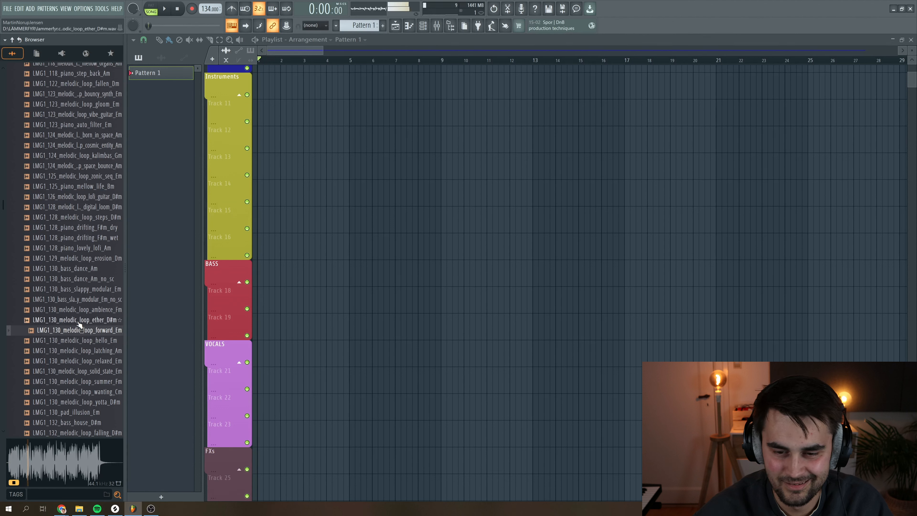
click(80, 321)
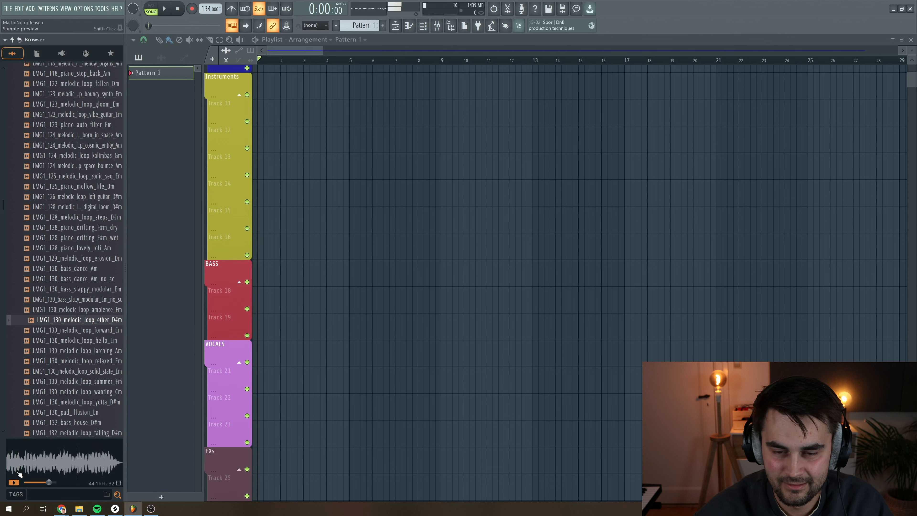
click(85, 218)
click(86, 228)
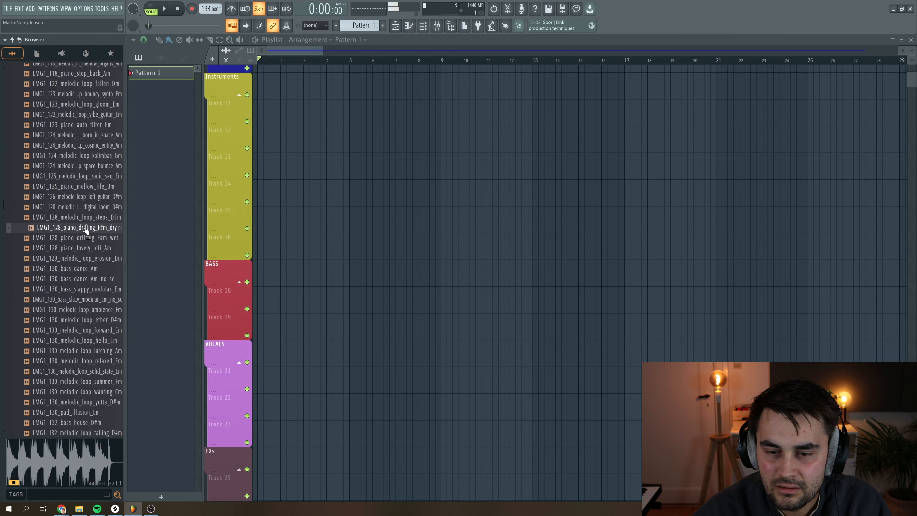
click(88, 248)
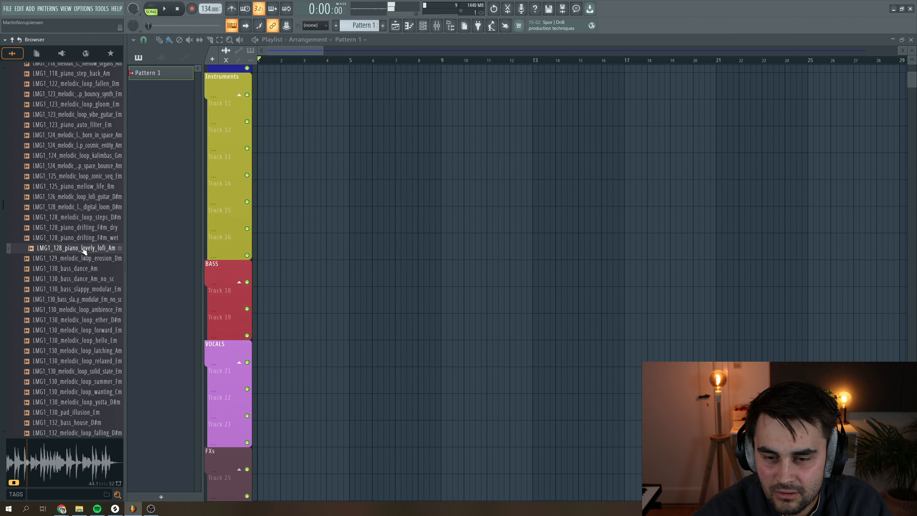
drag(83, 252, 285, 86)
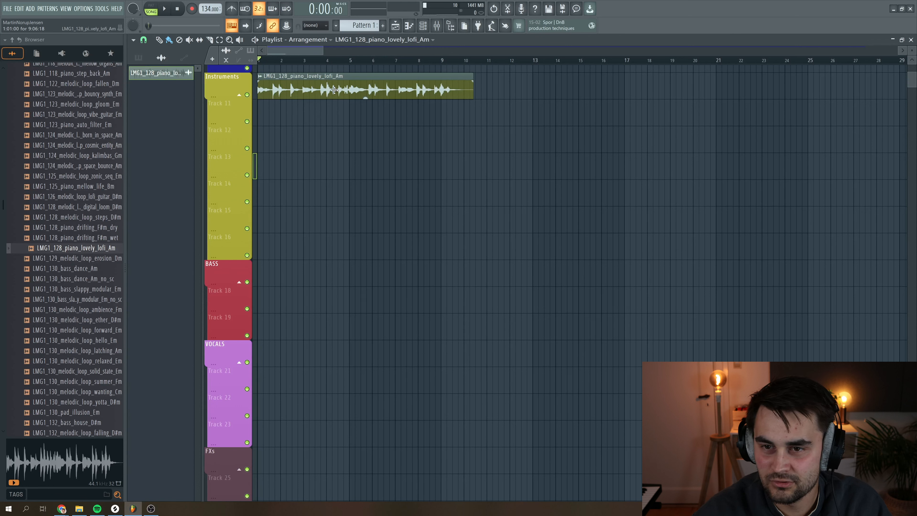
Step: Time-stretch the piano loop clip to a length of 9 bars, choose its stretching mode, and play it back
double_click(300, 74)
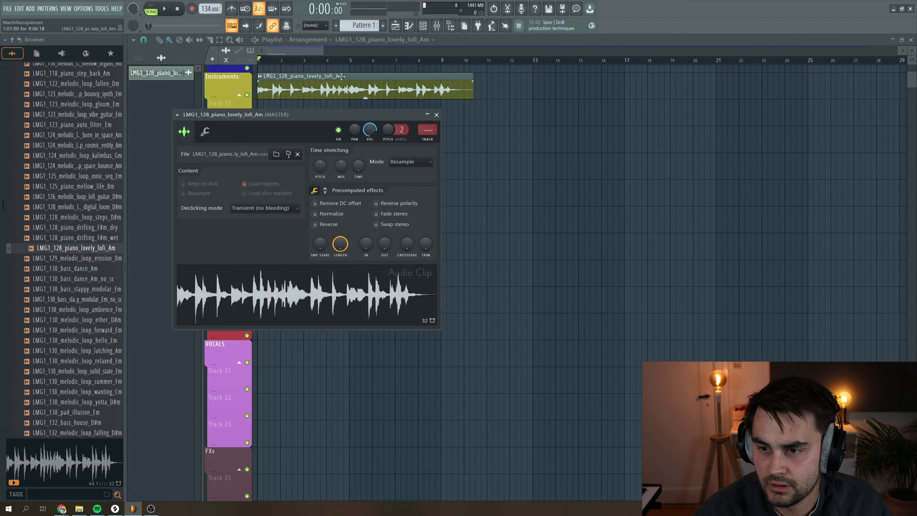
drag(308, 114, 315, 107)
right_click(368, 155)
click(367, 157)
drag(367, 160, 367, 145)
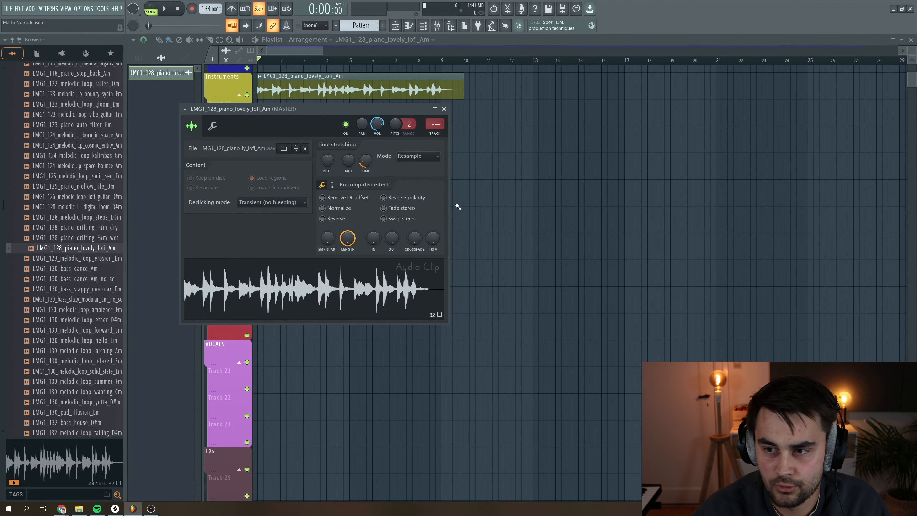
click(406, 161)
click(408, 165)
click(444, 109)
key(space)
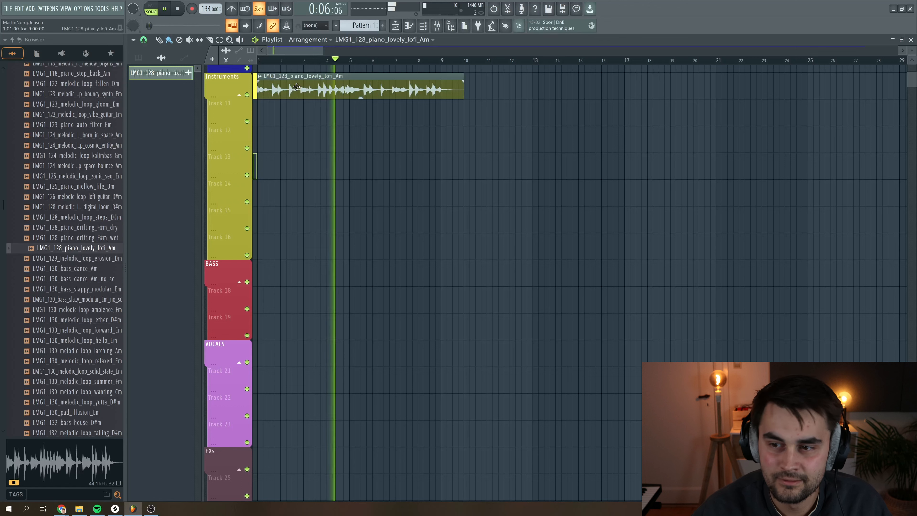
key(space)
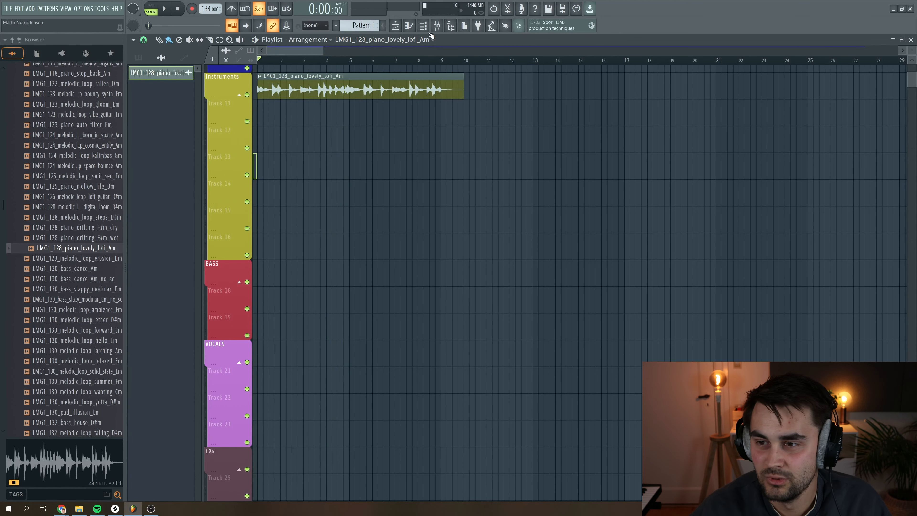
Step: Insert VolumeShaper3 in effect slot 5 of the Piano mixer track with its mix at 0.72, and listen to the loop
click(436, 25)
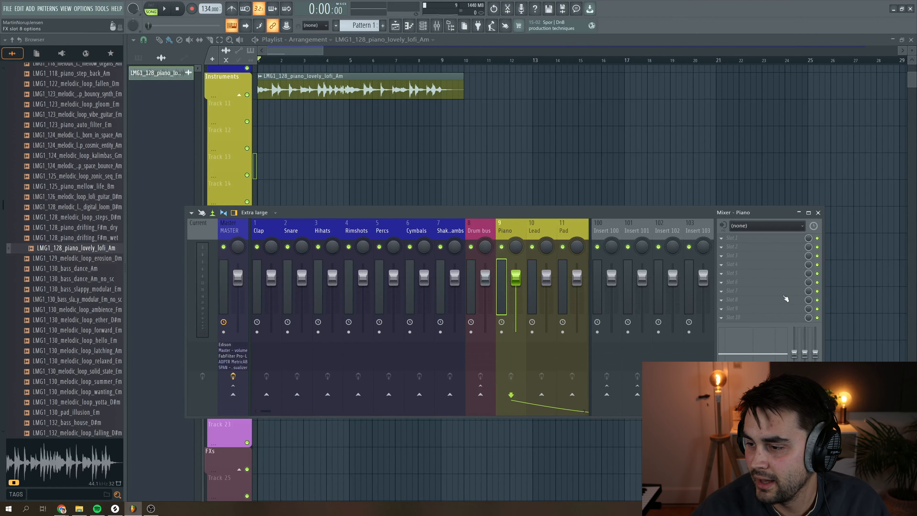
click(723, 275)
mouse_move(758, 282)
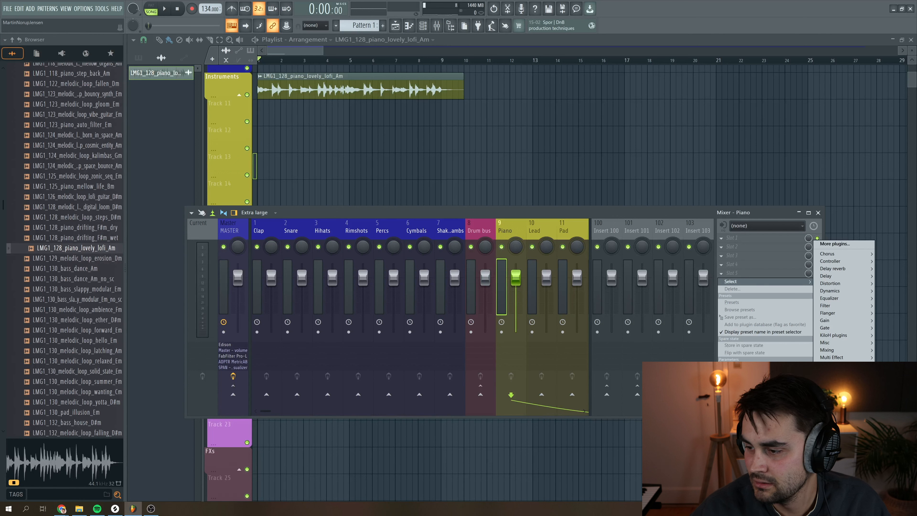
click(834, 291)
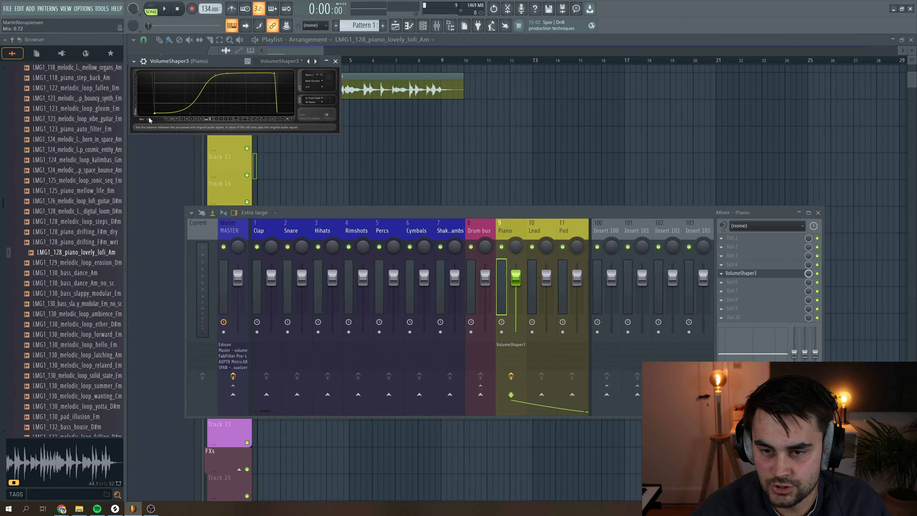
key(space)
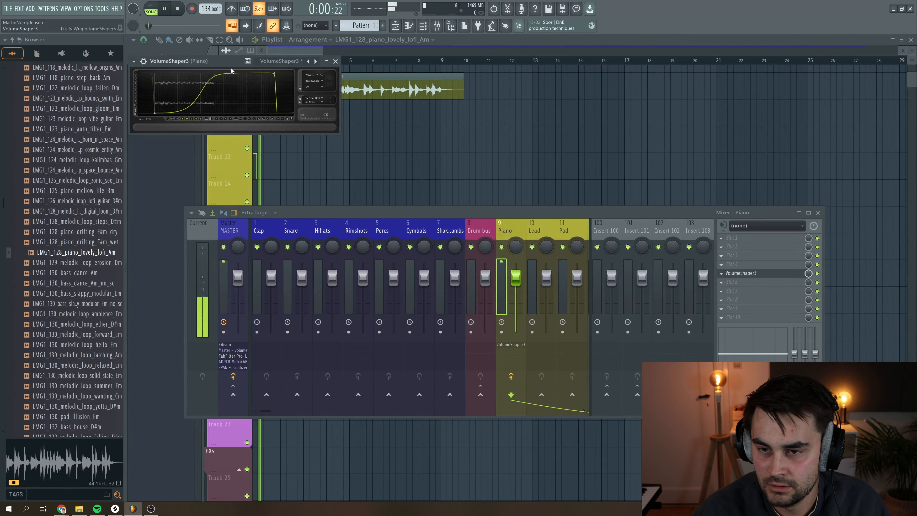
drag(217, 61, 299, 131)
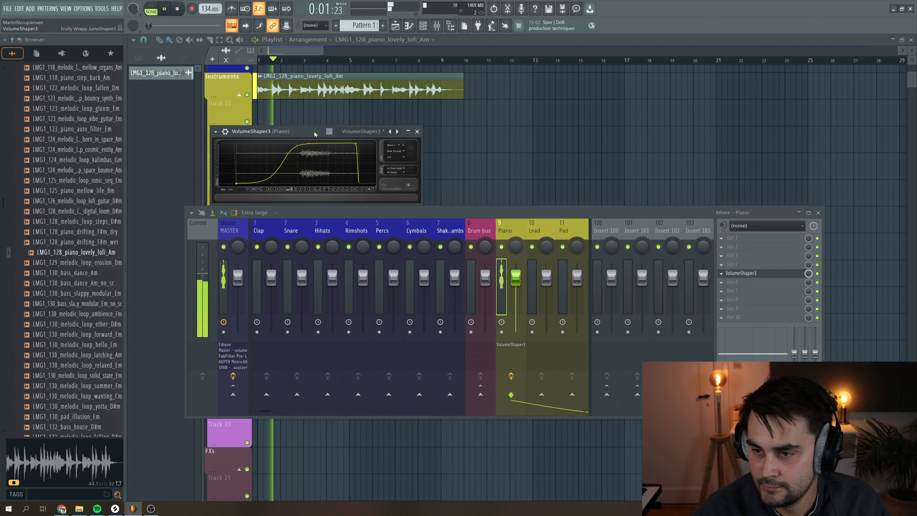
click(417, 132)
key(space)
Step: Insert Fruity Delay 3 in slot 2 of the Piano track, with input wet at about 39%, the ping pong model and reduced feedback
key(ctrl+s)
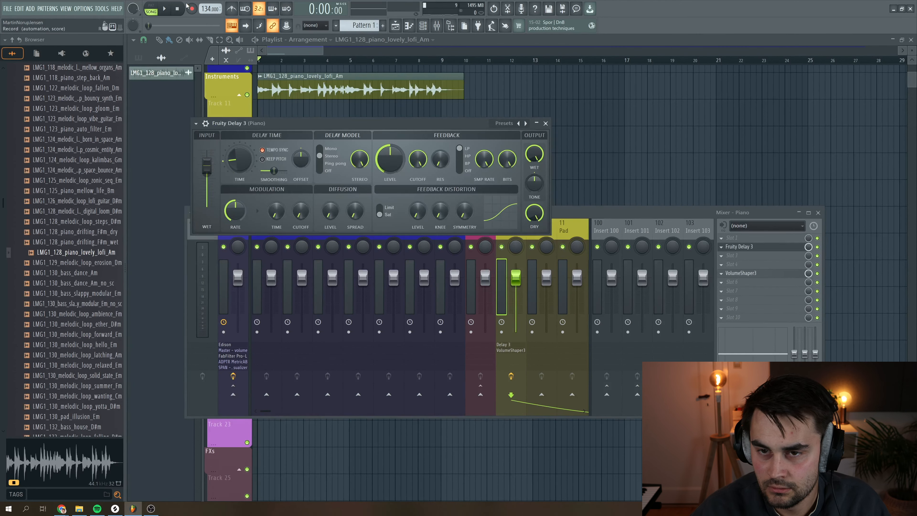
key(space)
drag(207, 165, 207, 185)
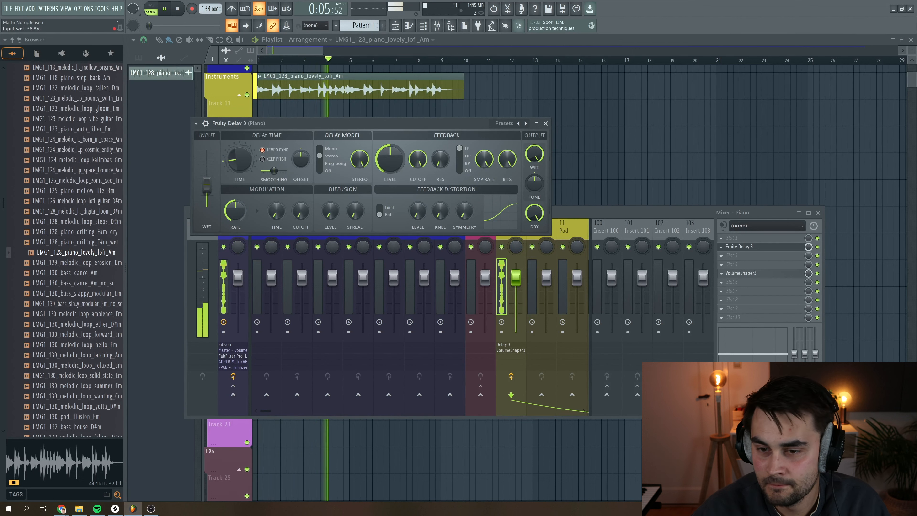
click(342, 166)
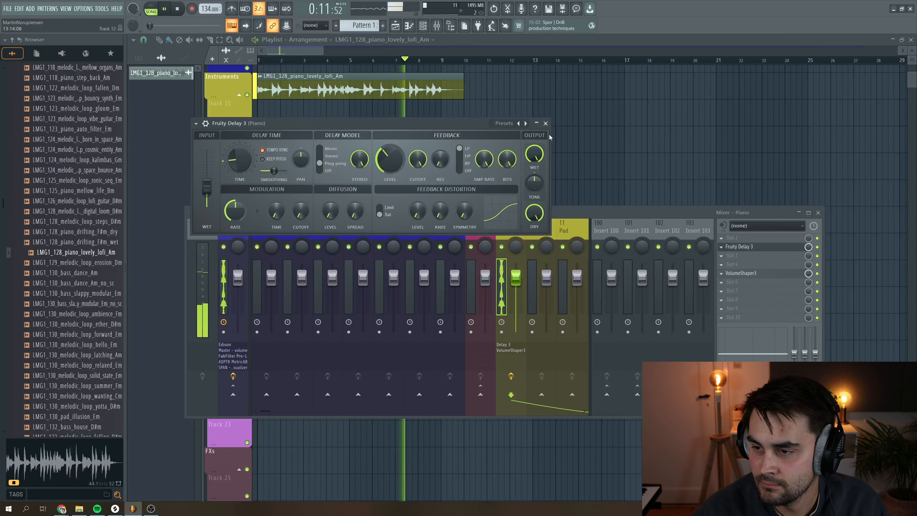
click(546, 123)
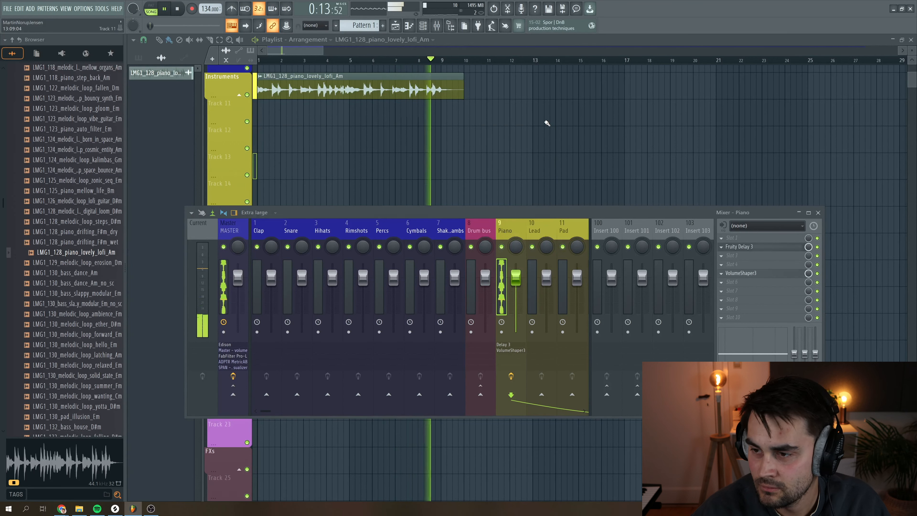
key(space)
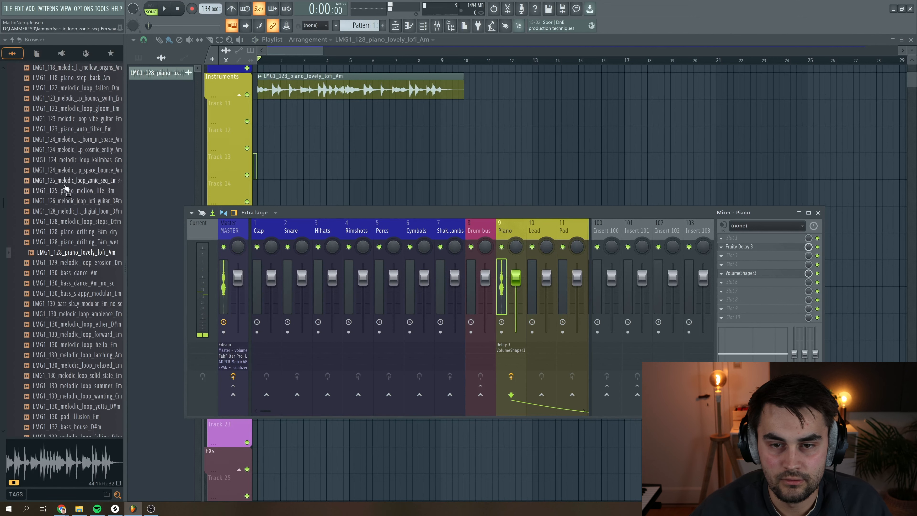
Step: Find LMG1_132_melodic_loop_organono_Am among the pack's loops and place it at bar 1 on Track 11
scroll(68, 224, up, 4)
scroll(59, 232, down, 8)
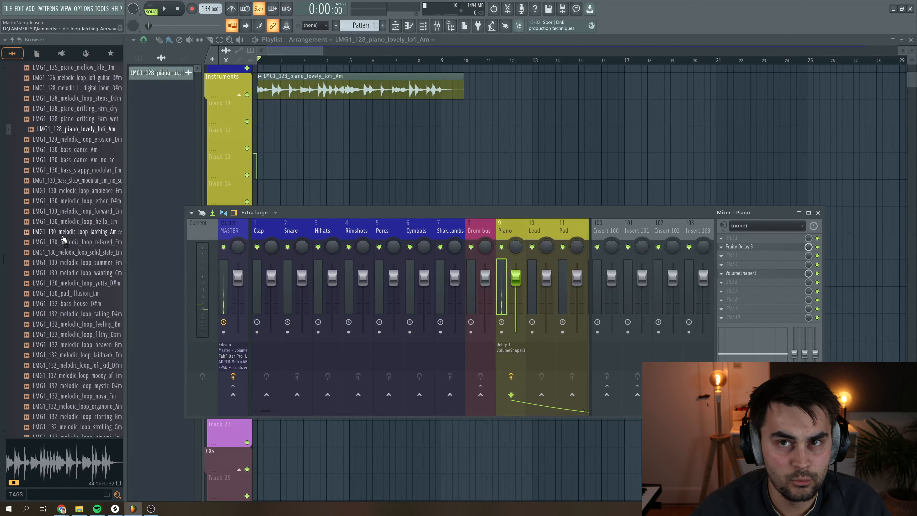
scroll(95, 336, down, 4)
click(94, 285)
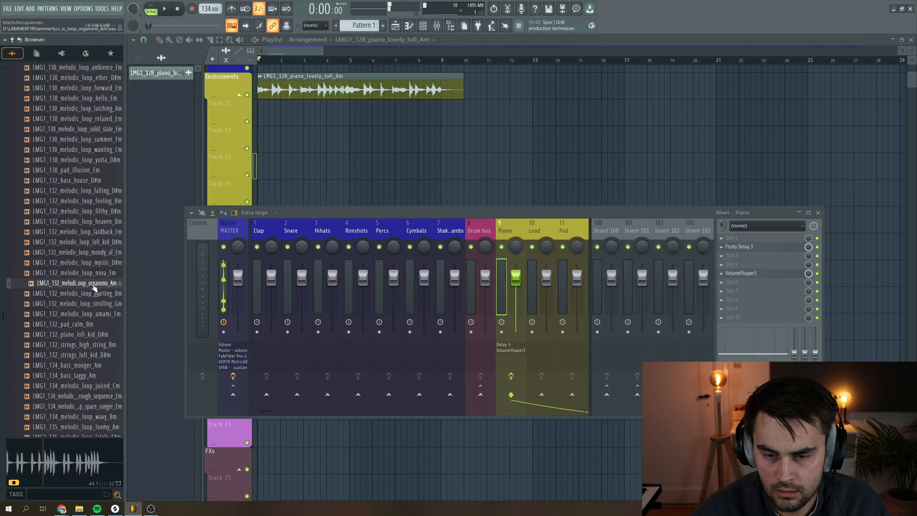
drag(79, 289, 317, 116)
Step: Trim the organ clip to its first chord, four steps long with a fade-out, and position it at step 8 of bar 1
drag(324, 46, 291, 46)
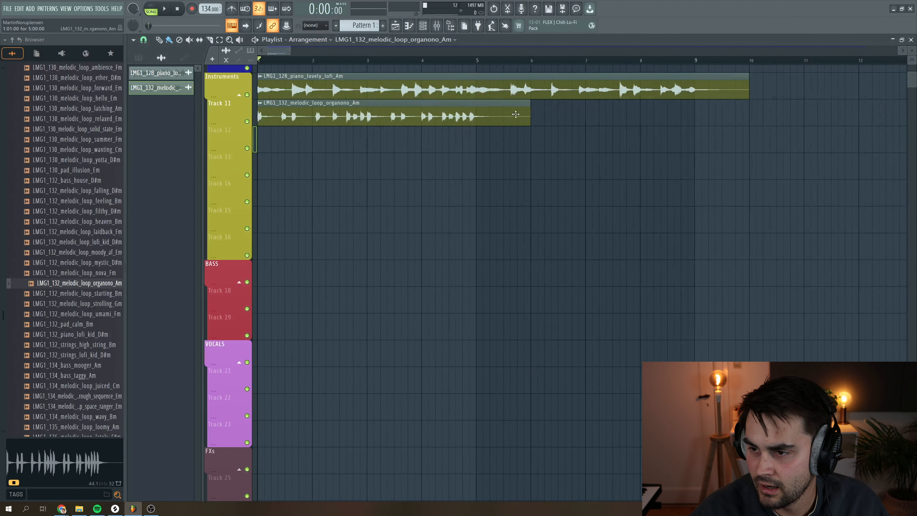
drag(531, 112, 286, 112)
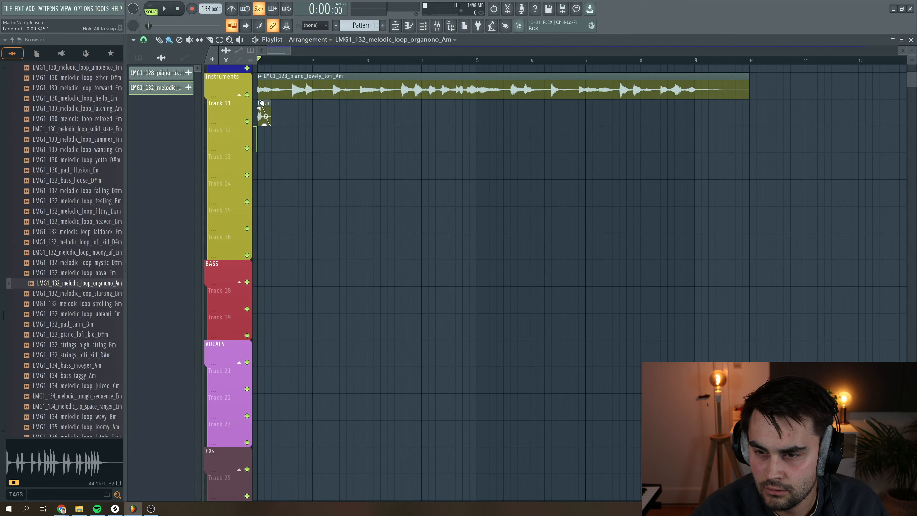
scroll(290, 102, up, 5)
key(space)
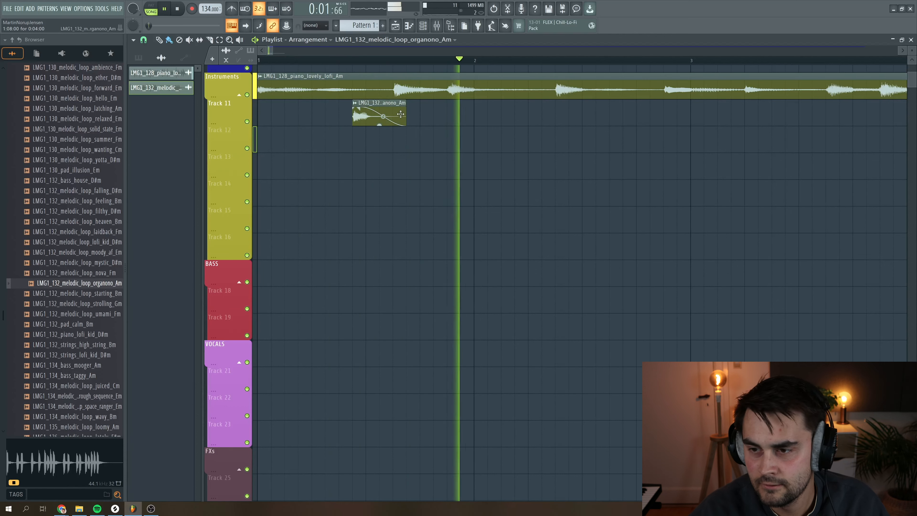
Step: Duplicate the organ chord stab every two bars for four stabs across eight bars, and play the section
drag(273, 50, 318, 43)
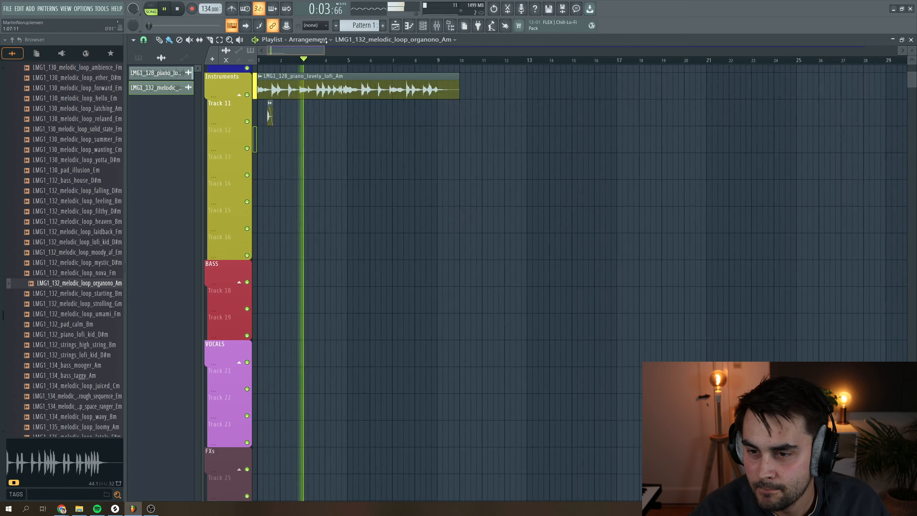
key(space)
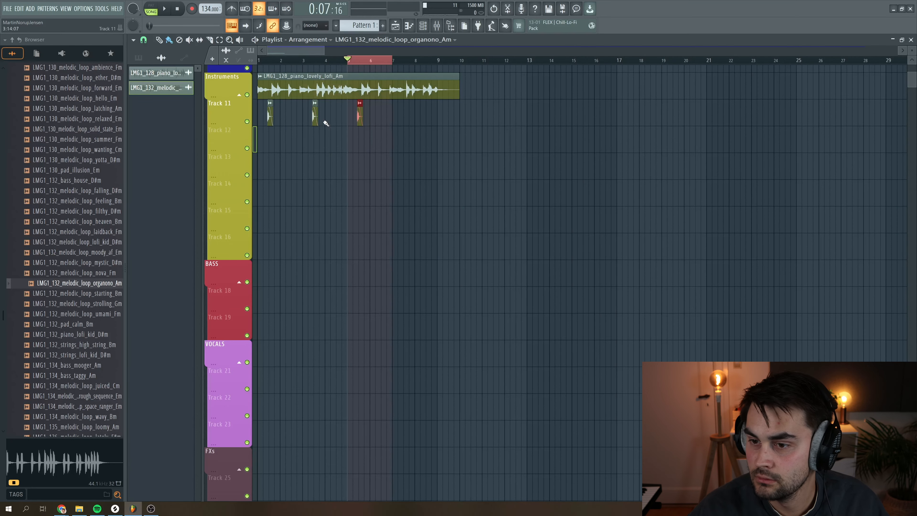
key(ctrl+b)
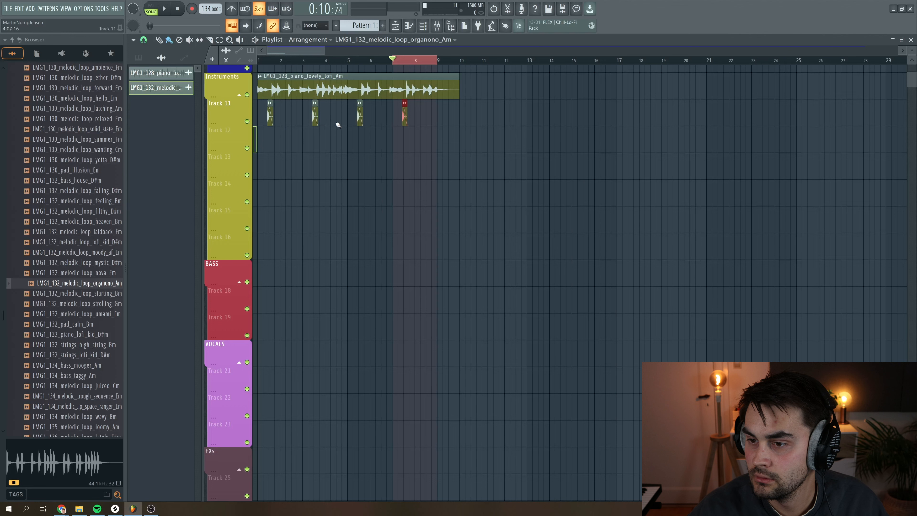
key(space)
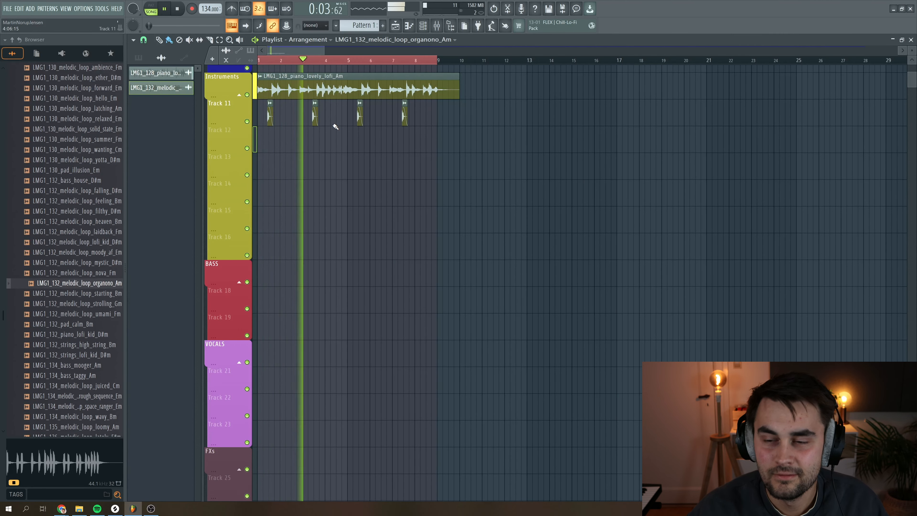
key(space)
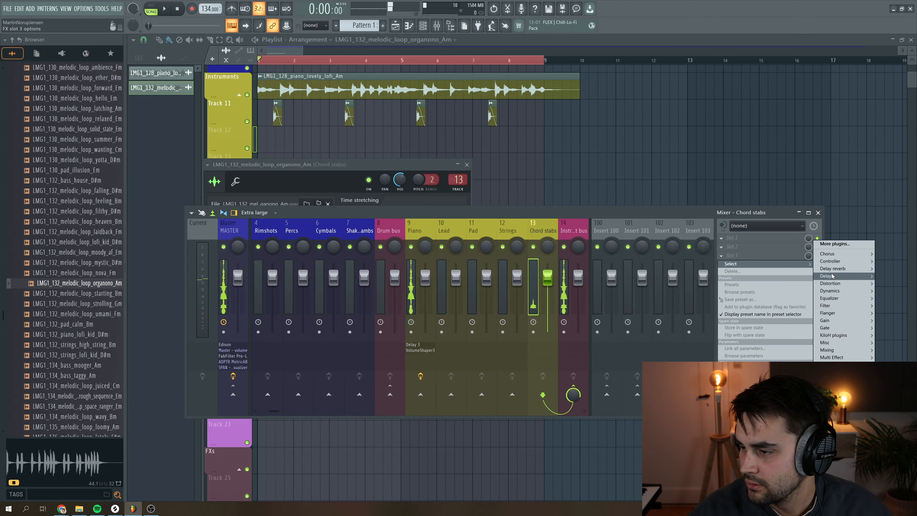
Step: Insert Fruity Reeverb 2 in slot 3 of the Chord stabs mixer track, set its wet level to 72%, and play the section
mouse_move(834, 269)
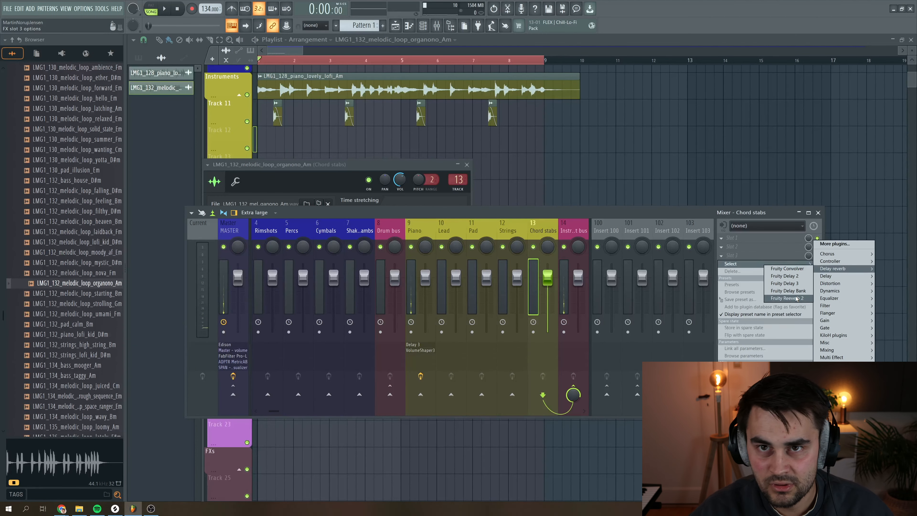
click(796, 298)
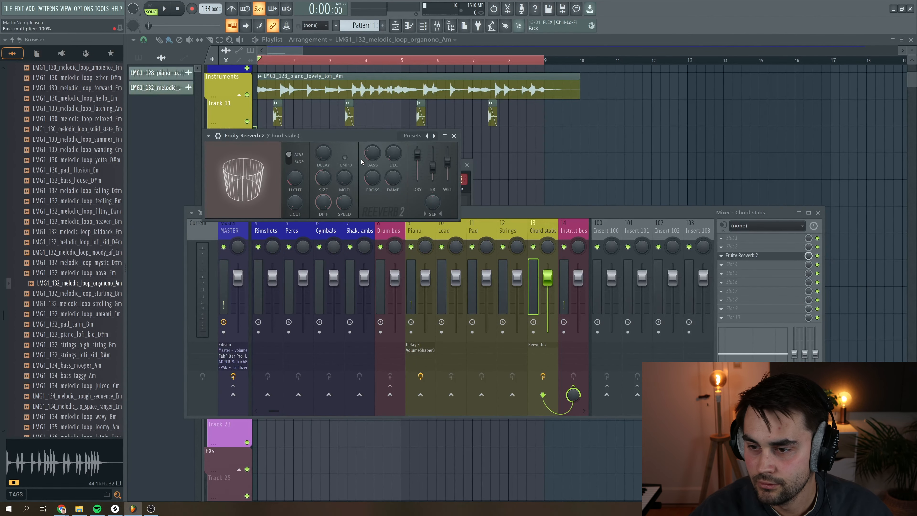
drag(320, 189, 320, 185)
key(space)
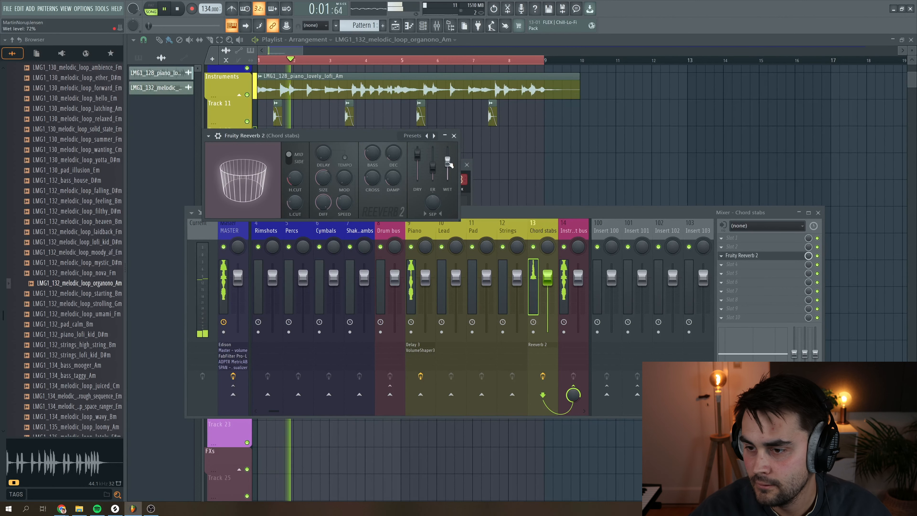
click(454, 136)
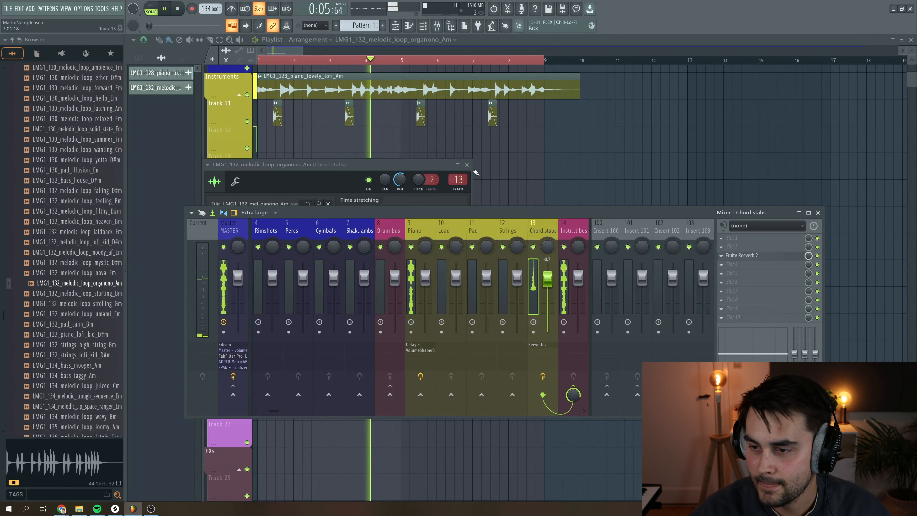
click(467, 164)
click(819, 213)
key(space)
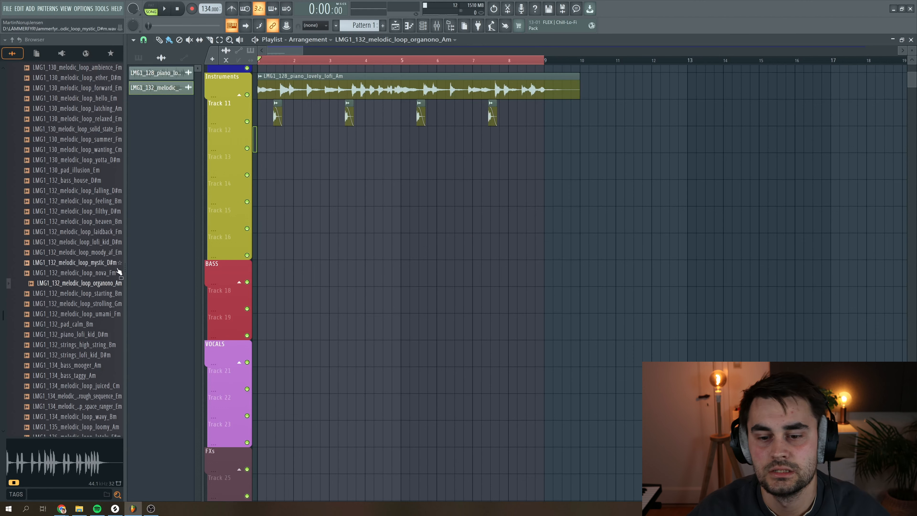
Step: Find LMG1_135_melodic_loop_loomy_Am in the pack, preview it, and place it at bar 1 on Track 12
scroll(86, 291, down, 4)
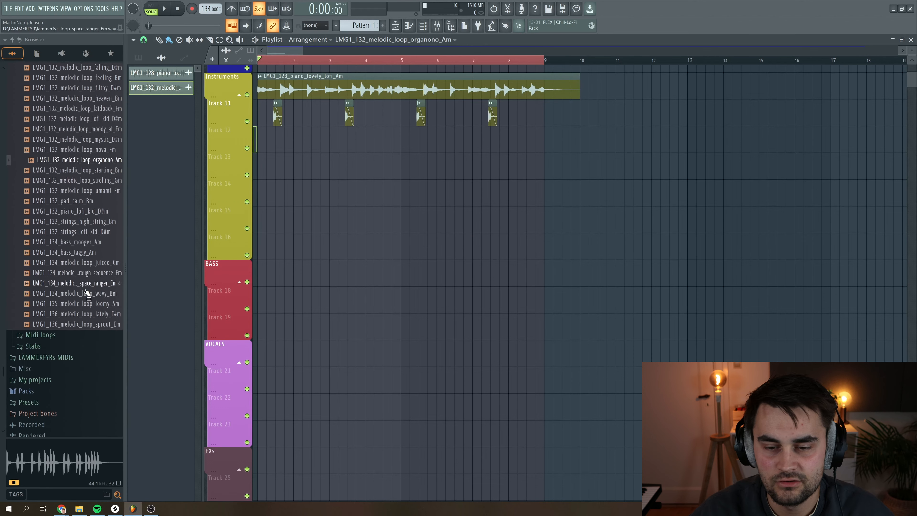
click(88, 305)
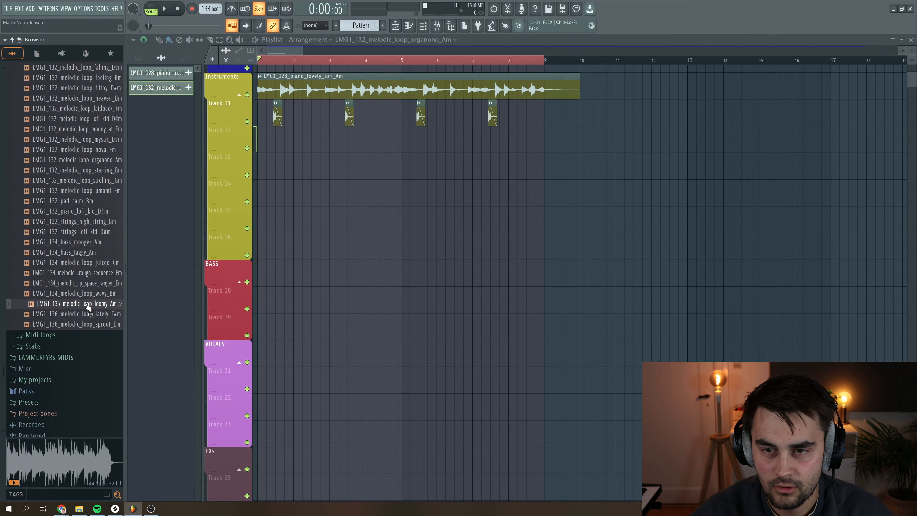
drag(88, 306, 277, 139)
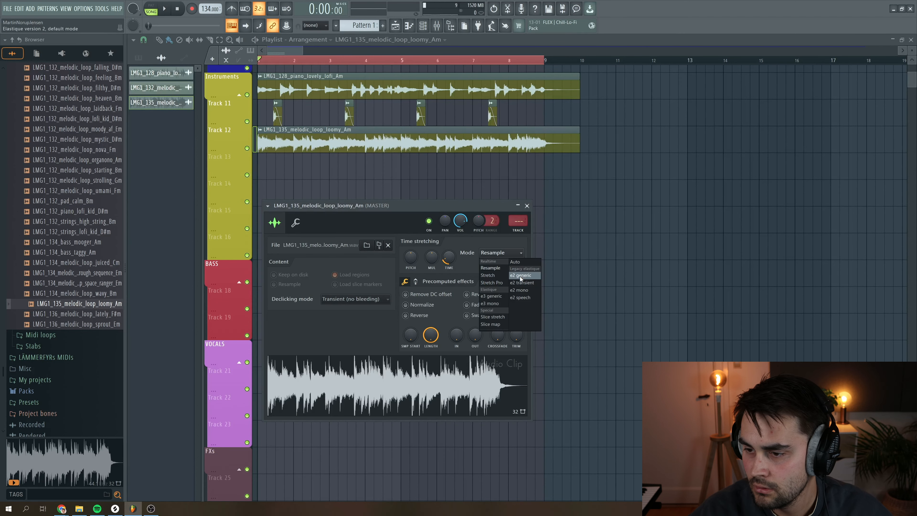
Step: Set the loomy loop's time-stretching mode to Auto and its declicking mode to Generic (bleeding)
click(521, 274)
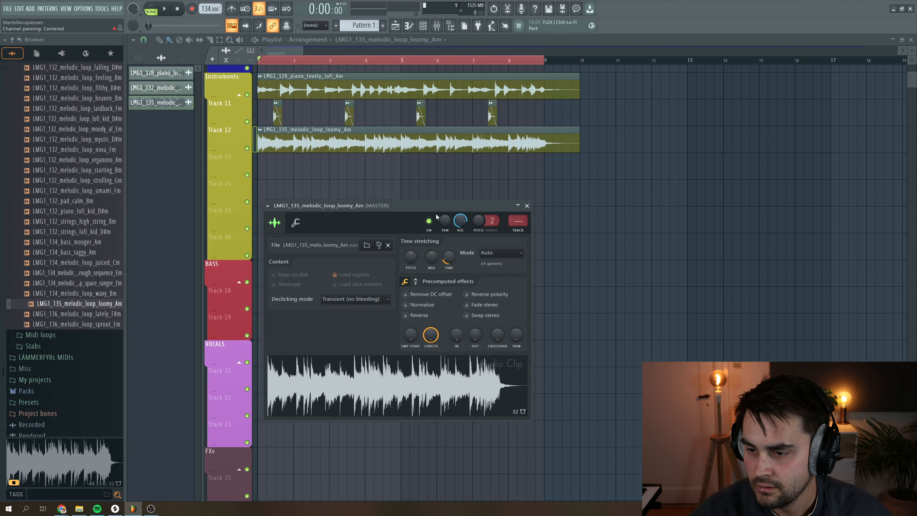
drag(432, 207, 479, 208)
click(411, 299)
click(408, 329)
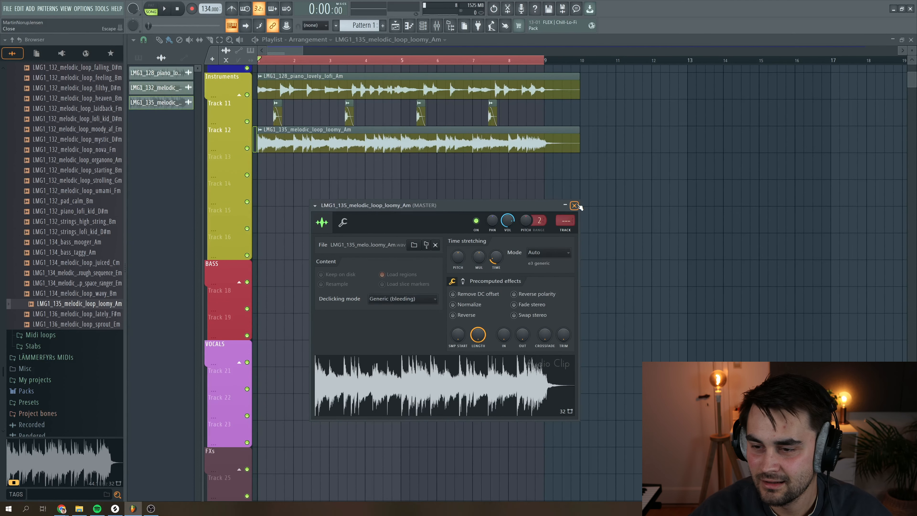
click(574, 205)
Step: Chop the loomy clip into one-beat slices and delete those on beats 2 and 3 of bars 1 and 3 and everything after bar 4
click(264, 127)
mouse_move(285, 223)
mouse_move(348, 298)
click(395, 299)
click(349, 230)
right_click(368, 231)
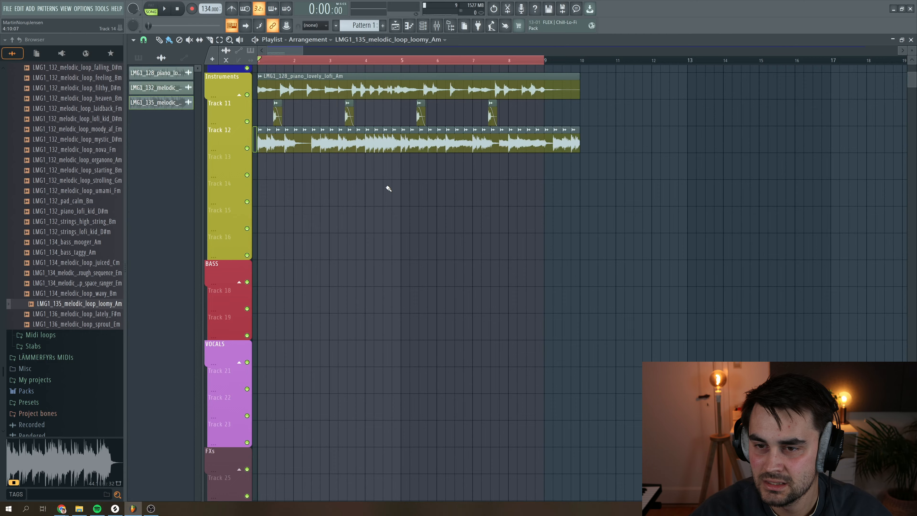
drag(302, 49, 290, 46)
key(space)
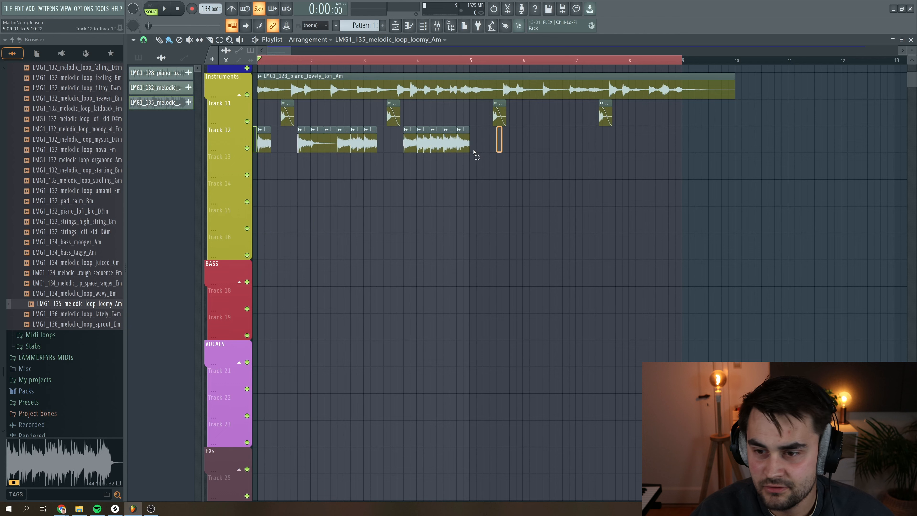
Step: Select the remaining loomy slices in bars 1 to 4, play them, and duplicate them across bars 5 to 8
drag(474, 151, 264, 145)
key(space)
drag(291, 47, 281, 46)
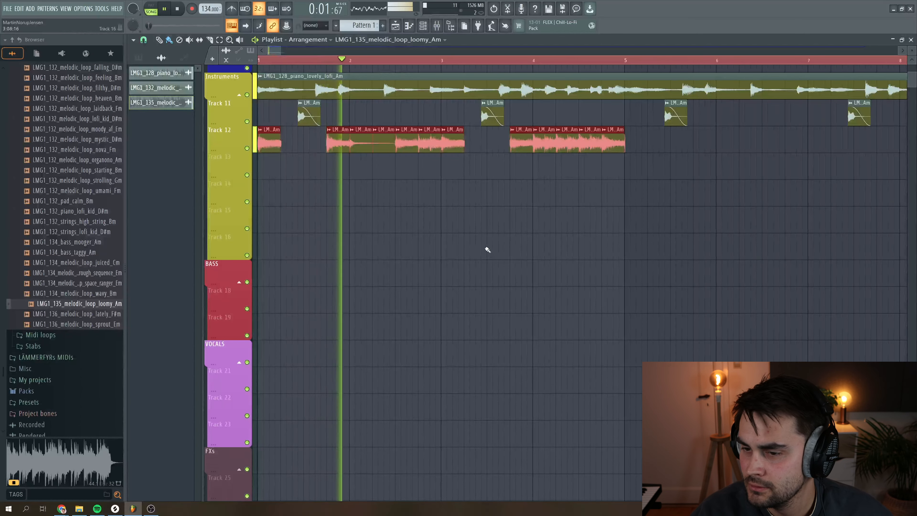
key(space)
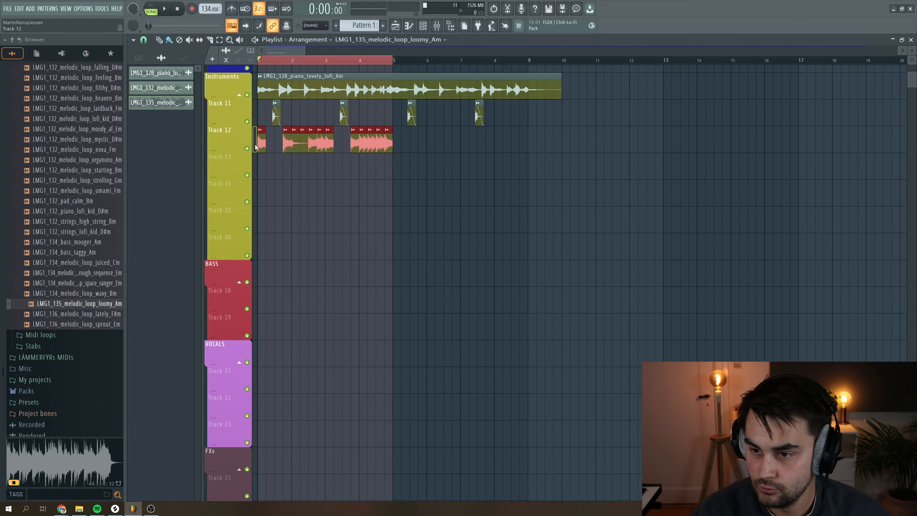
key(ctrl+b)
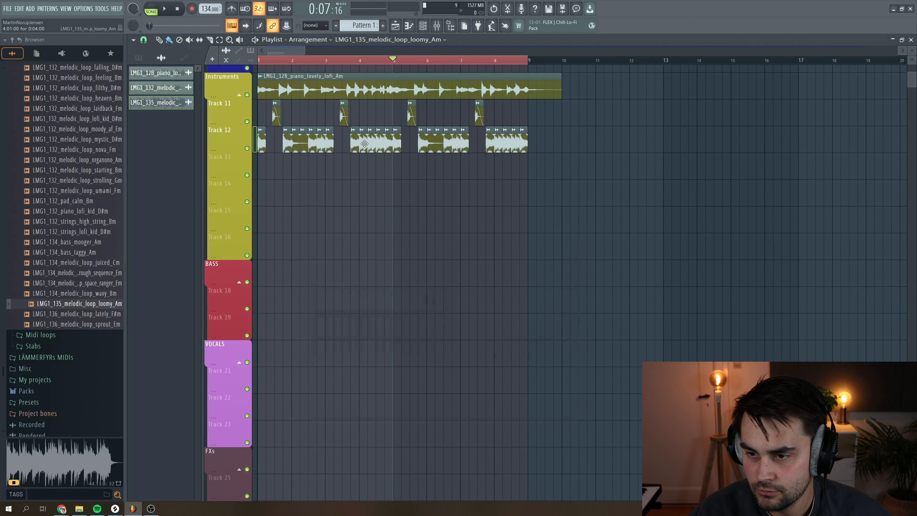
Step: Route the loomy loop to its own mixer track and move that track directly after Chord stabs
double_click(326, 141)
click(316, 205)
click(475, 232)
key(alt+Left)
key(alt+Left)
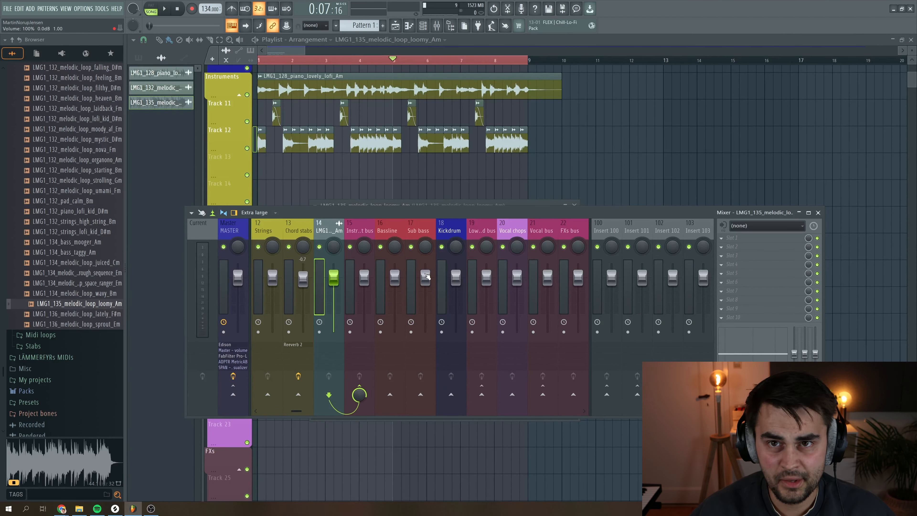
Step: Insert Fruity parametric EQ 2 in slot 3 of the loomy mixer track, with a high pass at 250 Hz and a low pass at 2296 Hz
click(730, 256)
mouse_move(777, 263)
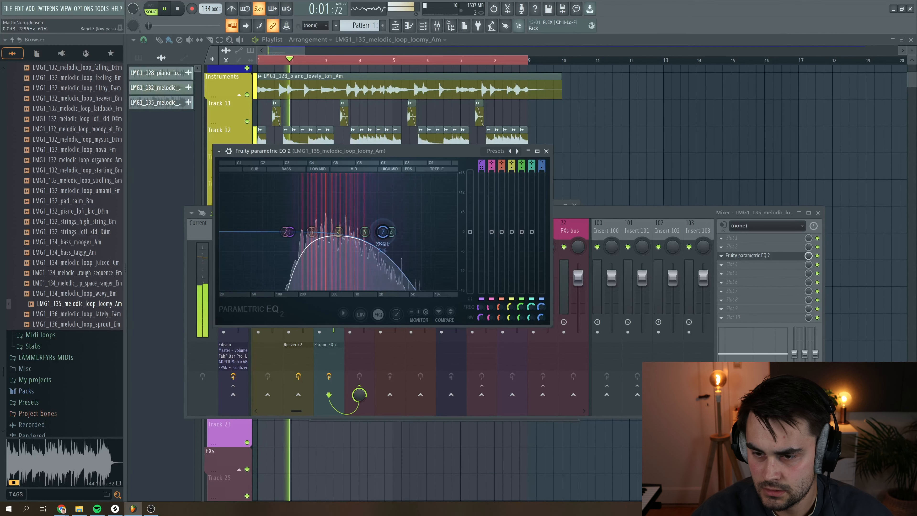
drag(290, 232, 306, 232)
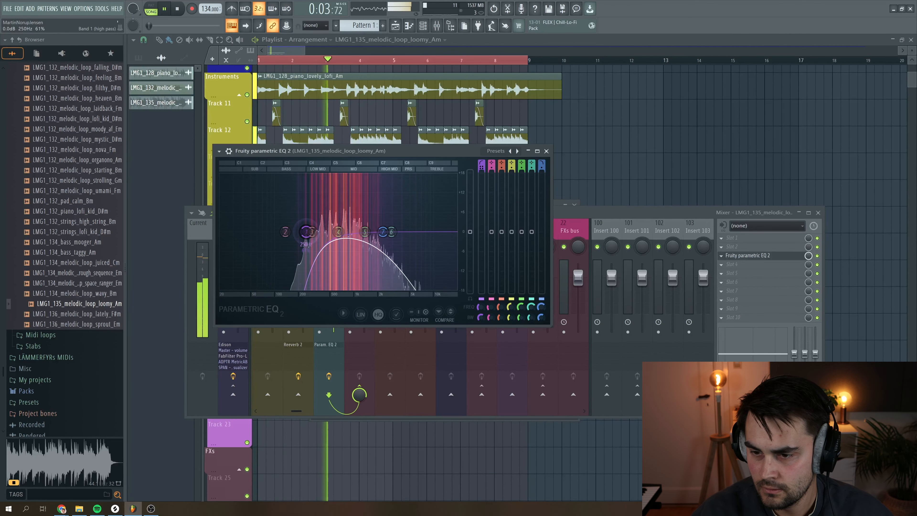
click(547, 151)
Step: Lower the loomy mixer track's volume to -6.4 dB and play the section
key(space)
drag(334, 280, 335, 295)
key(space)
Step: Insert VolumeShaper3 in slot 4 of the loomy mixer track and play the section with its volume curve
key(space)
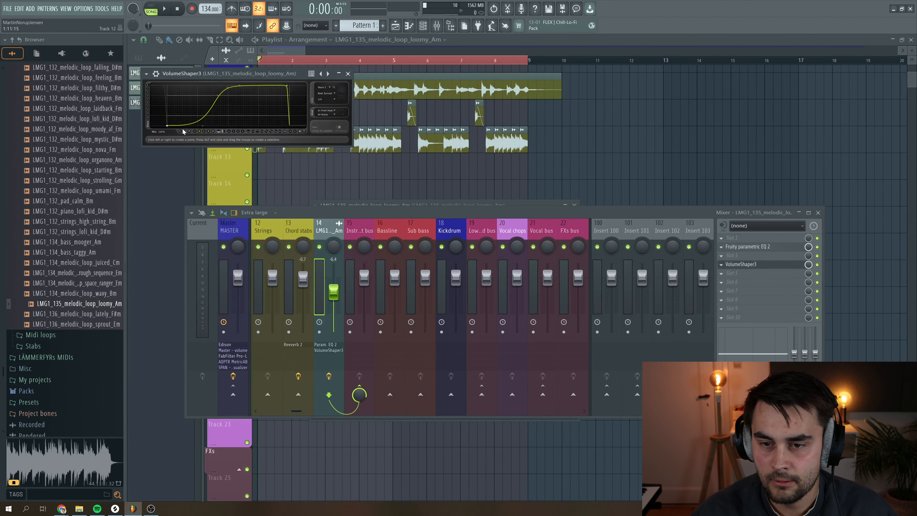
key(space)
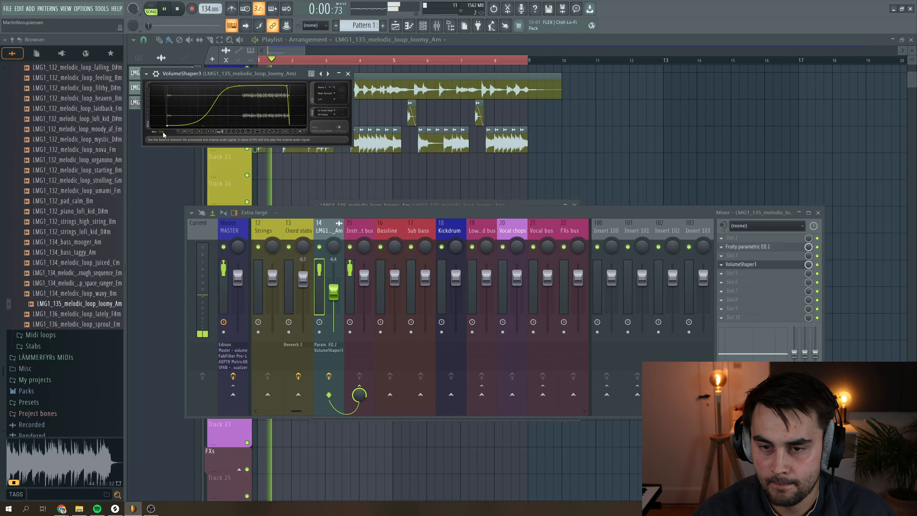
click(348, 74)
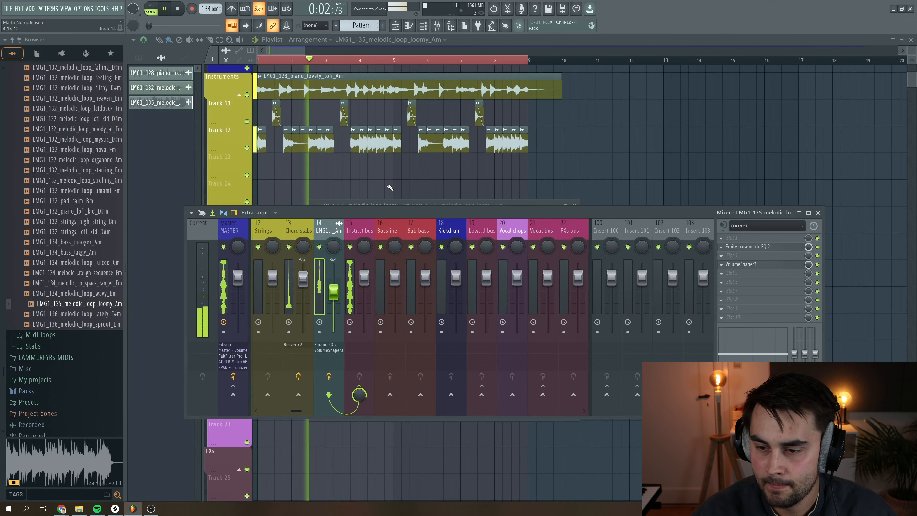
key(space)
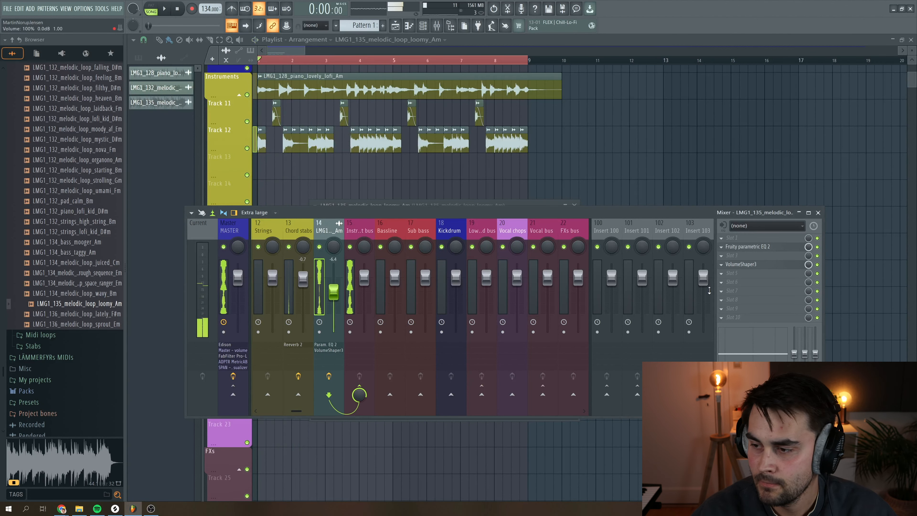
Step: Insert the Decapitator distortion in slot 1 of the loomy mixer track
click(725, 240)
mouse_move(729, 246)
mouse_move(845, 284)
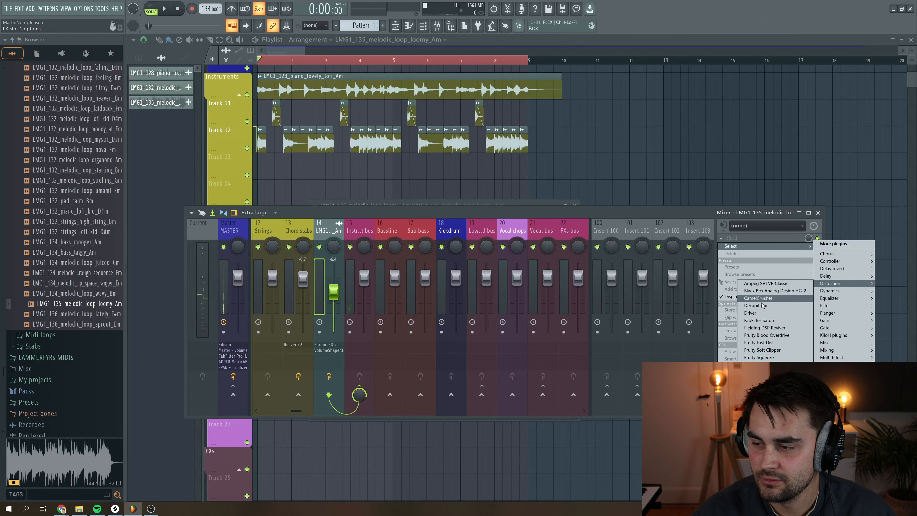
click(758, 306)
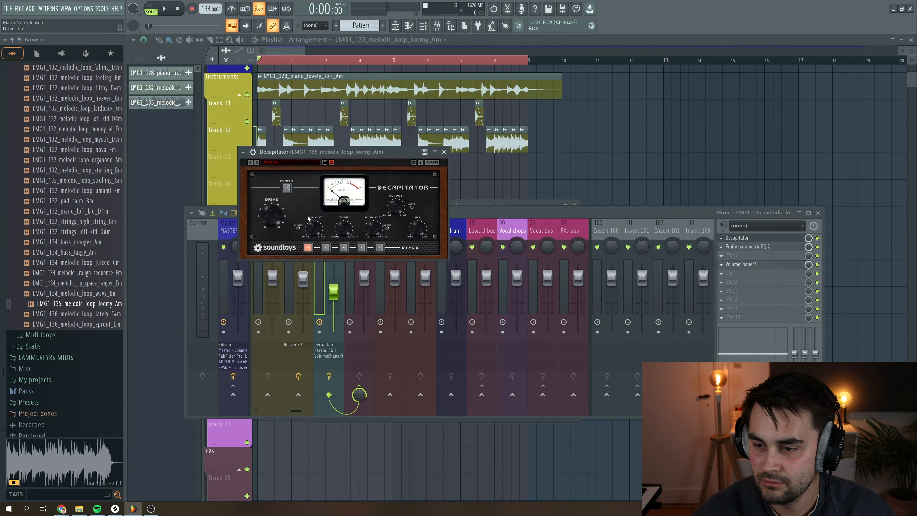
Step: Set Decapitator's tone to 4.3 dB and drive to 3.3 during playback, and trim the loomy mixer track to -6.7 dB
click(169, 12)
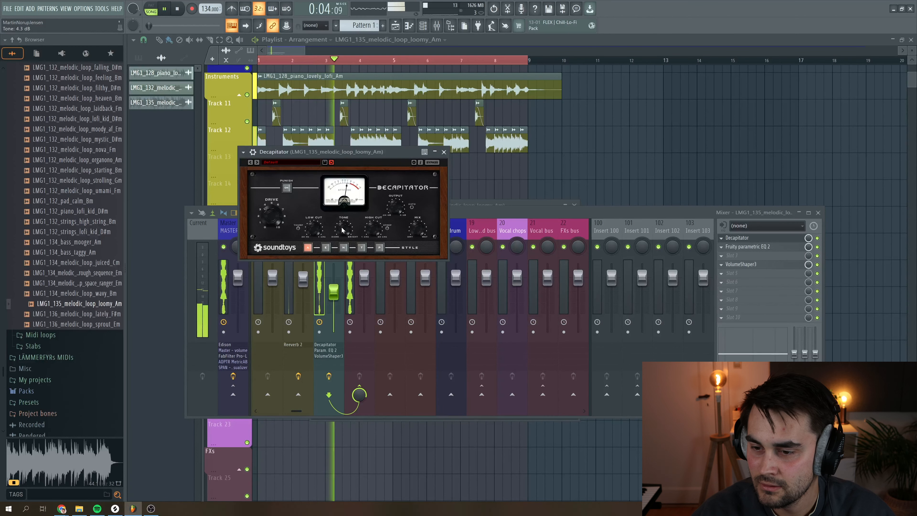
drag(271, 218, 272, 221)
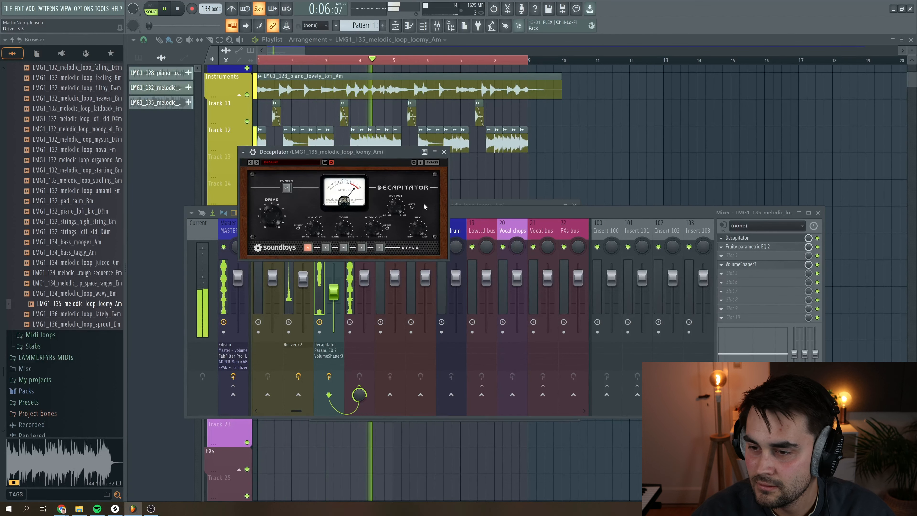
click(443, 151)
key(space)
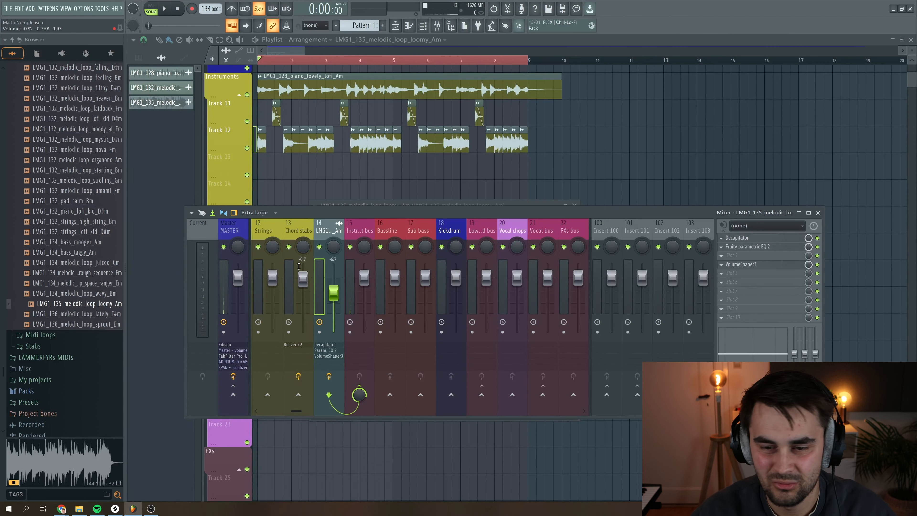
key(F9)
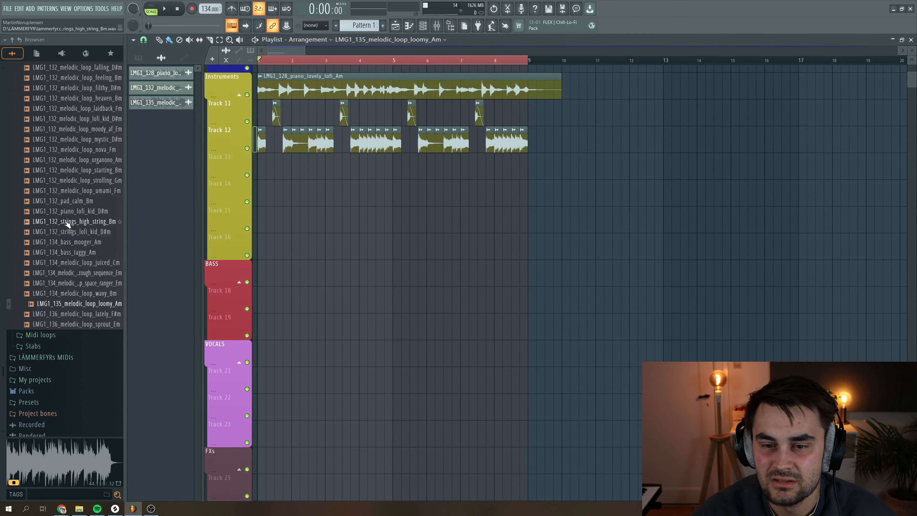
Step: Preview more loops, place LMG1_130_melodic_loop_latching_Am at bar 1 on Track 13, and set its stretch mode to Auto
scroll(68, 225, up, 10)
click(87, 314)
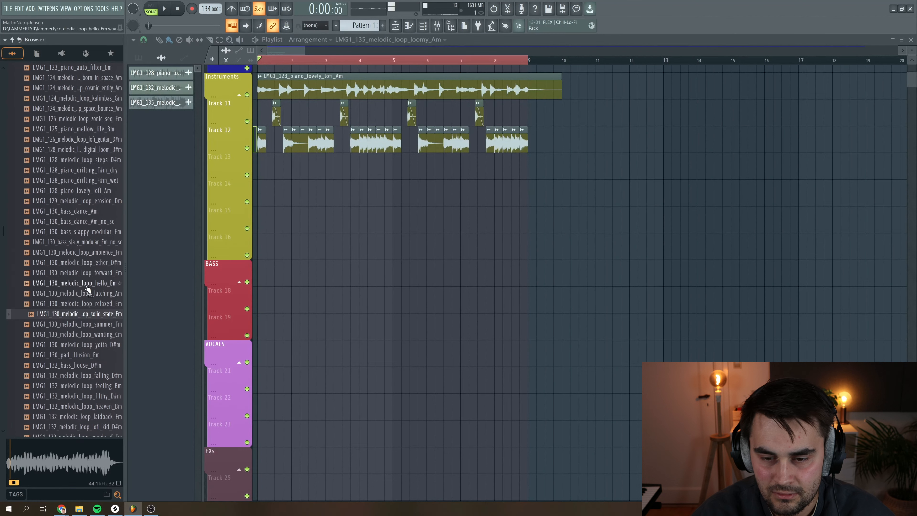
click(88, 294)
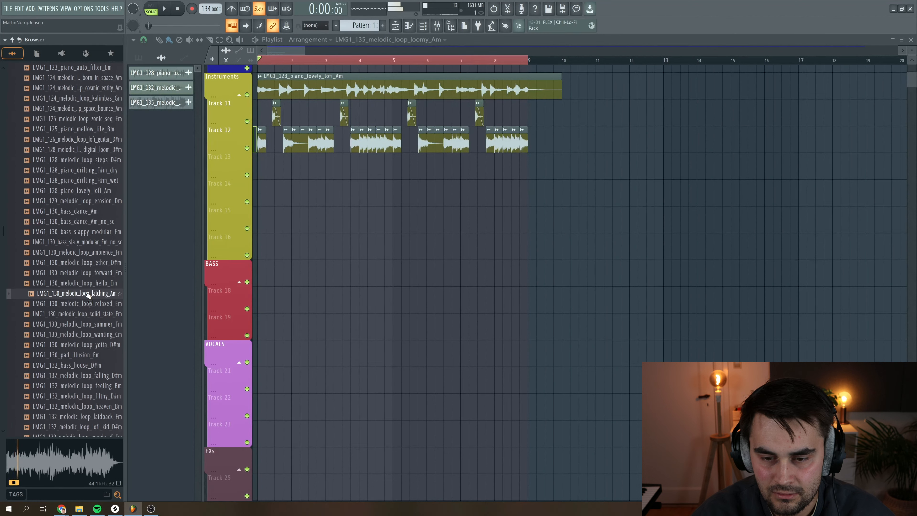
scroll(90, 293, down, 4)
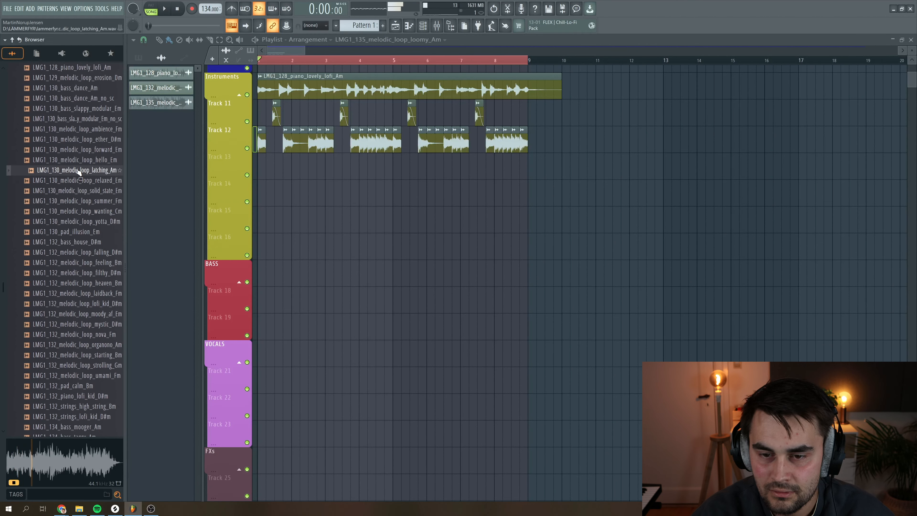
drag(77, 172, 314, 165)
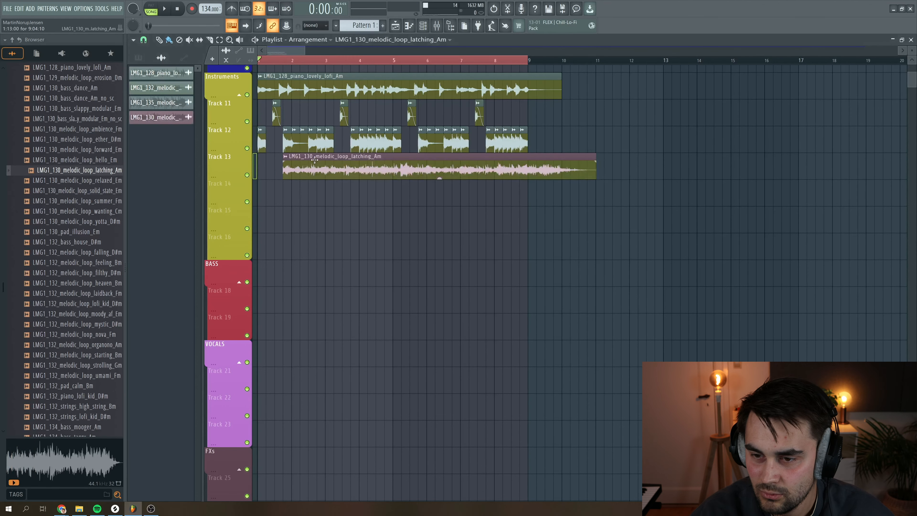
drag(314, 160, 289, 160)
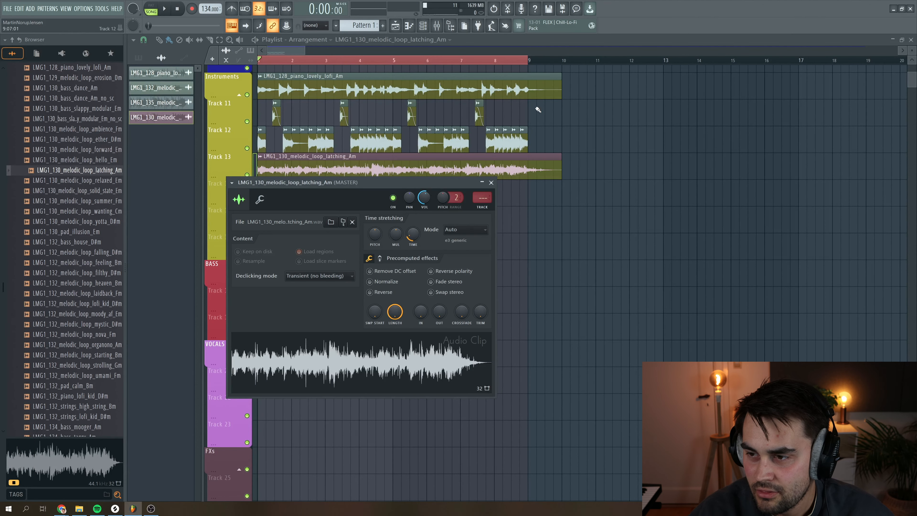
Step: Solo Track 13 to audition the latching loop, and keep only its bar 8 as a one-bar clip at step 9 of bar 3
click(496, 61)
right_click(247, 175)
key(space)
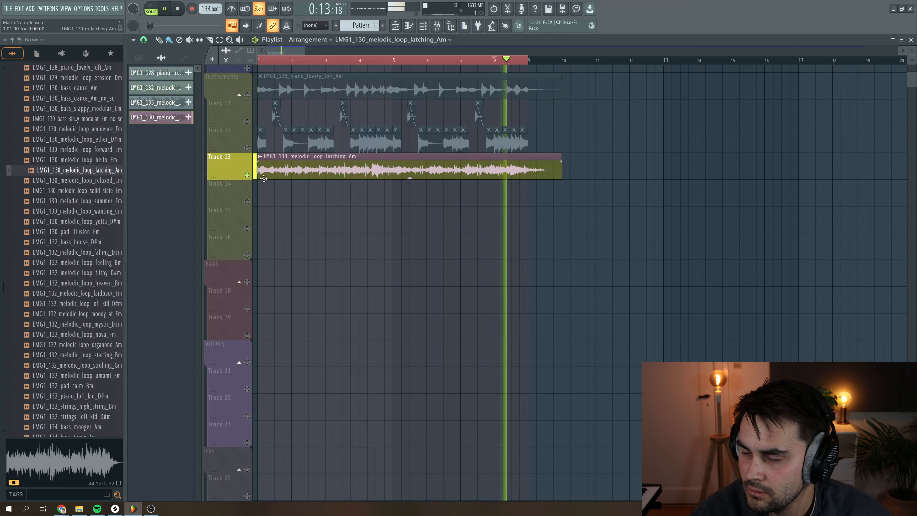
key(space)
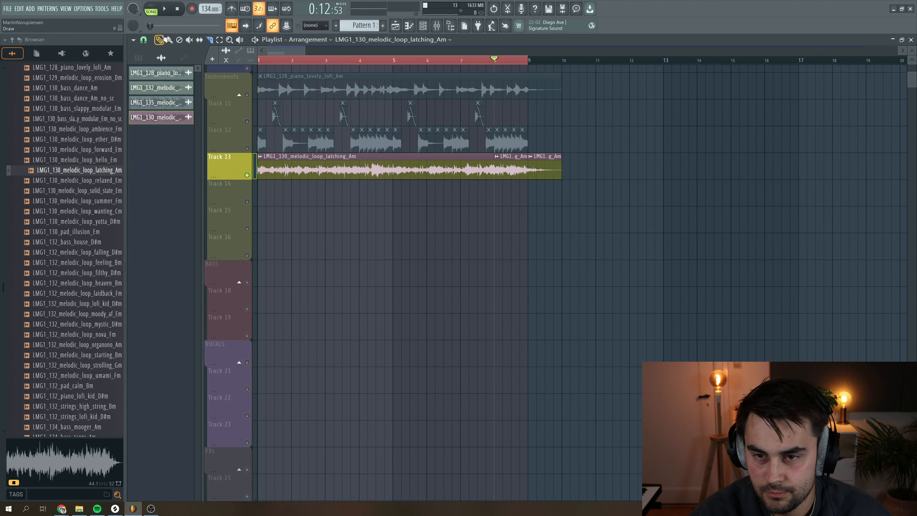
right_click(394, 173)
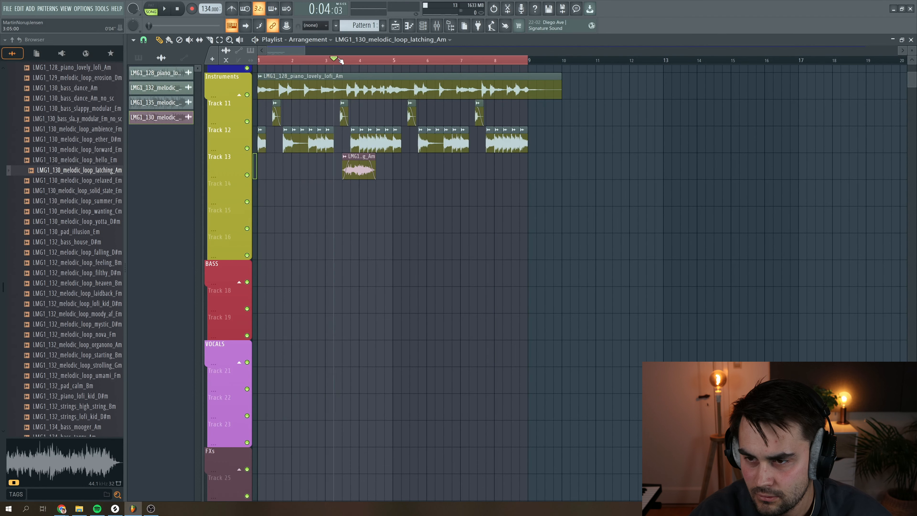
Step: Shorten the latching clip on Track 13 to half a bar and adjust its fade-out while replaying the passage around bar 3
key(space)
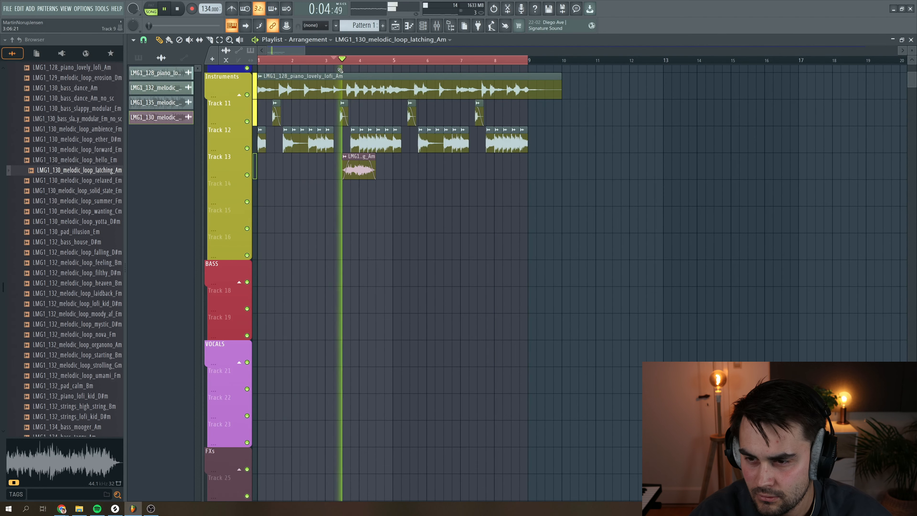
key(space)
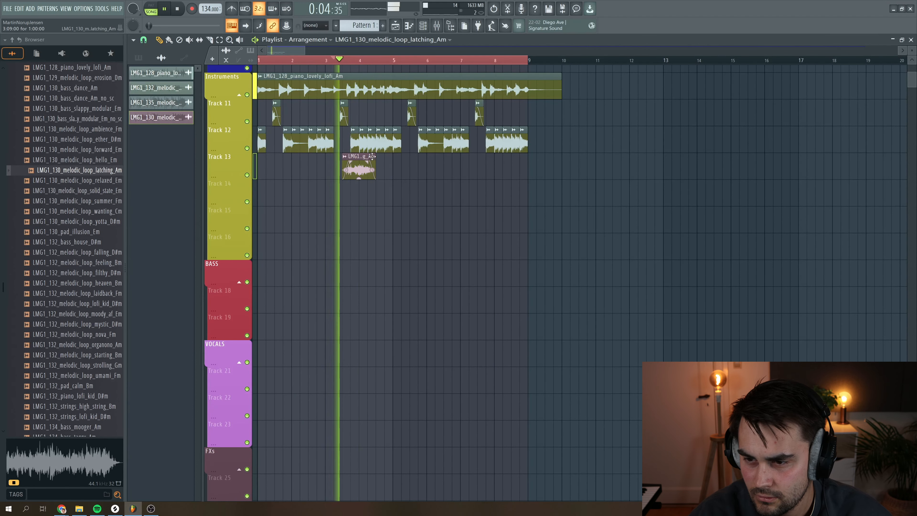
key(space)
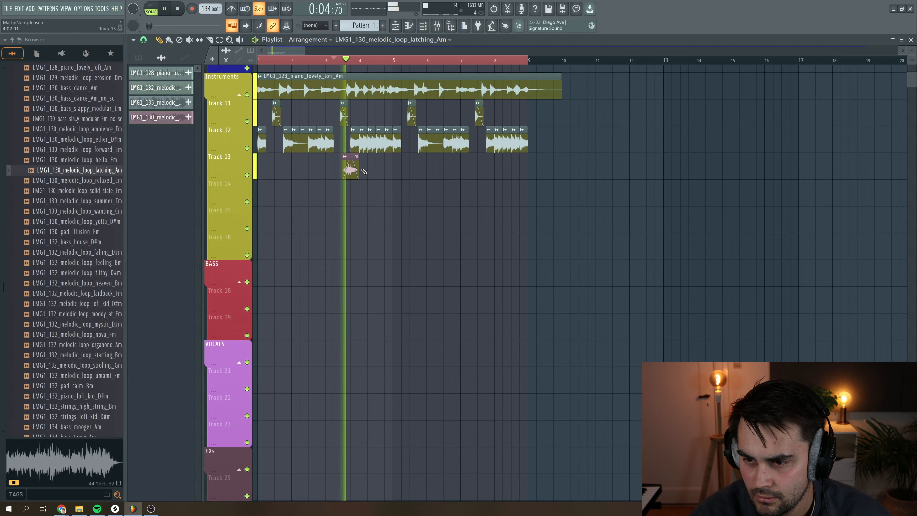
key(space)
key(space)
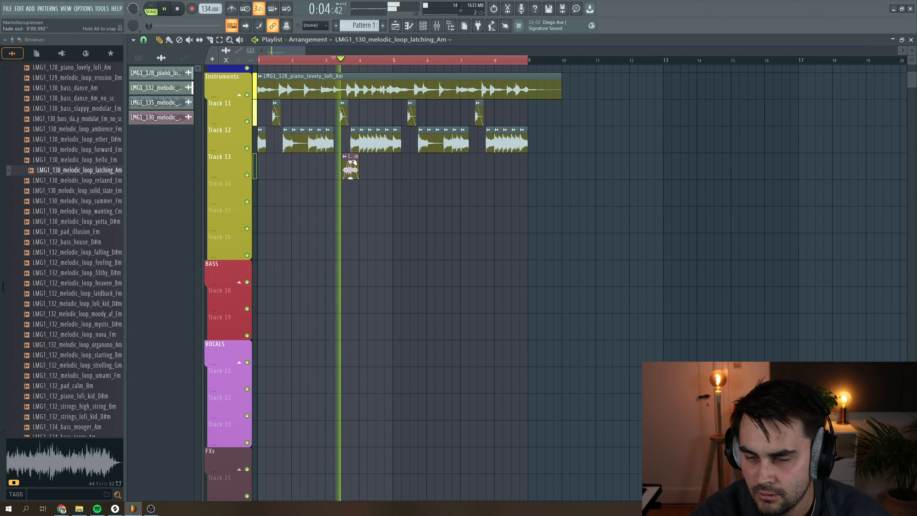
Step: Stop playback, route the latching loop's channel to a free mixer track, and move that track to position 15 beside the loomy track
key(space)
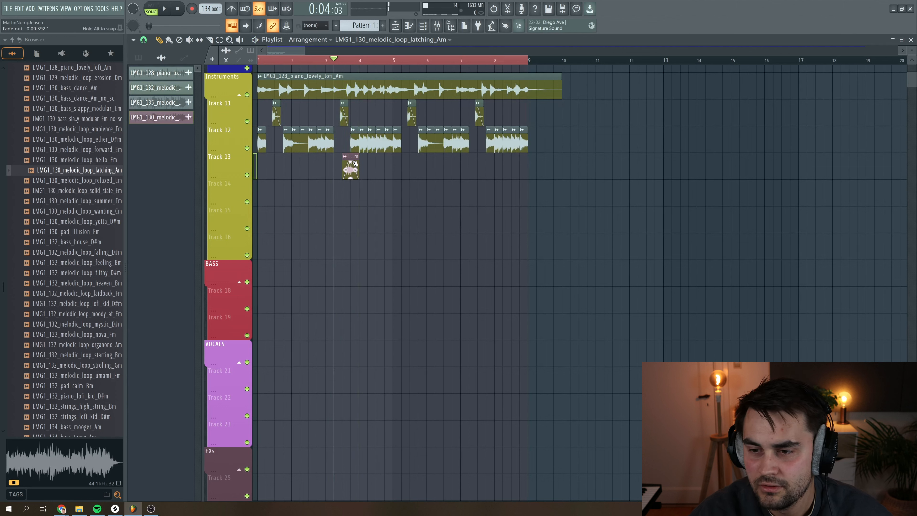
double_click(358, 161)
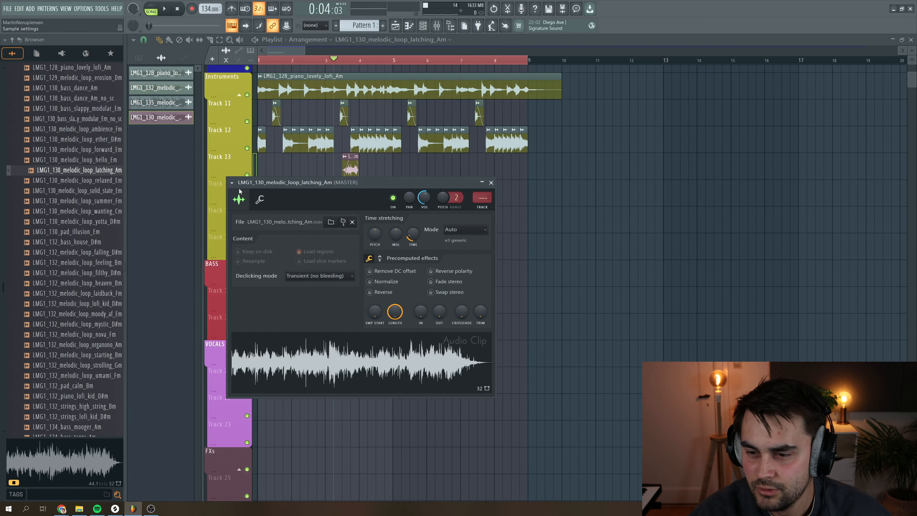
key(ctrl+l)
key(alt+Left)
key(alt+Left)
key(alt+Left)
key(alt+Left)
key(alt+Left)
key(alt+Left)
key(alt+Left)
key(alt+Left)
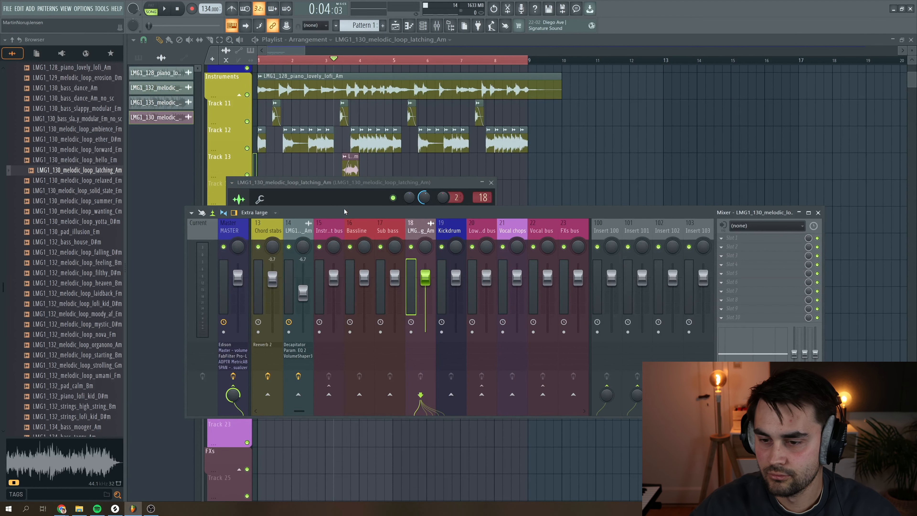
Step: Insert Fruity Reeverb 2 in slot 3 of the latching mixer track, balancing its early reflections and adjusting its low cut
click(733, 255)
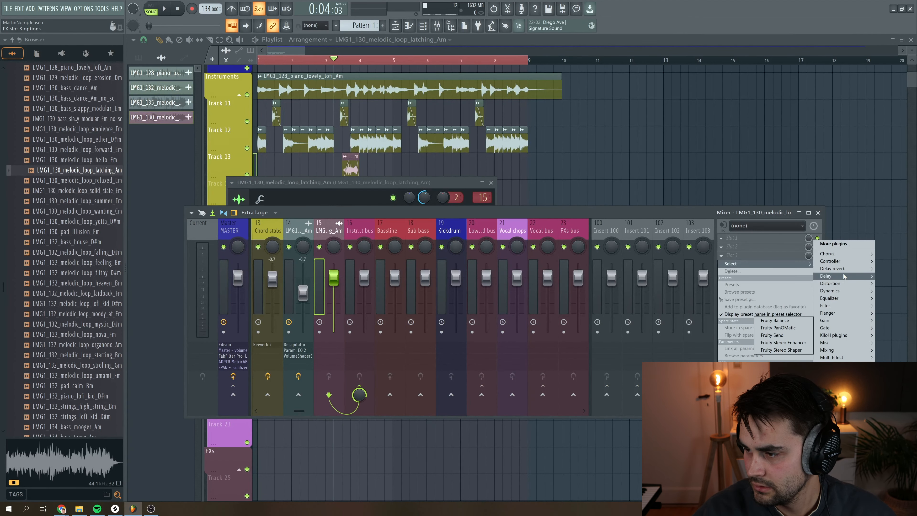
click(776, 294)
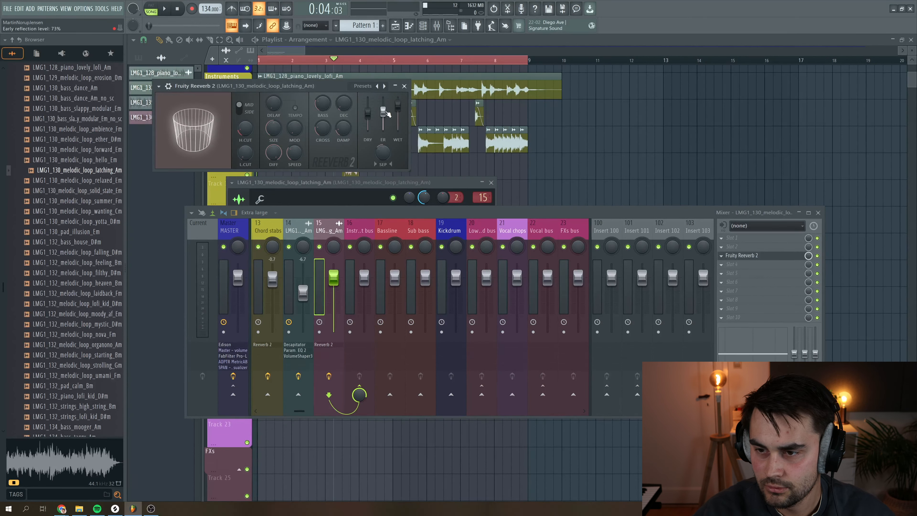
drag(246, 153, 246, 141)
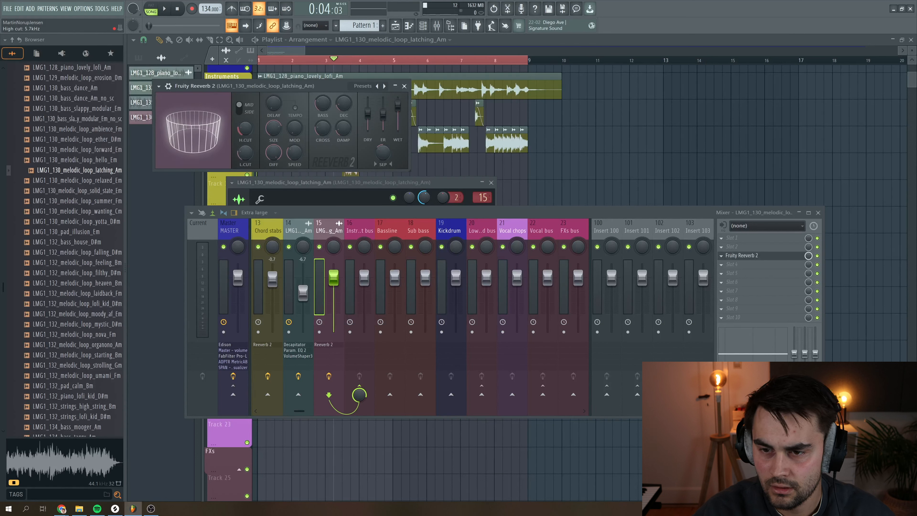
Step: Lower the latching mixer track's level to -1.9 dB while auditioning the reverb, and leave the mixer
key(space)
key(Escape)
key(Escape)
scroll(334, 277, down, 1)
drag(337, 276, 337, 279)
key(space)
key(space)
key(space)
key(Escape)
Step: Move the latching clip on Track 13 one bar later to step 9 of bar 4 and replay the passage
drag(357, 174, 382, 174)
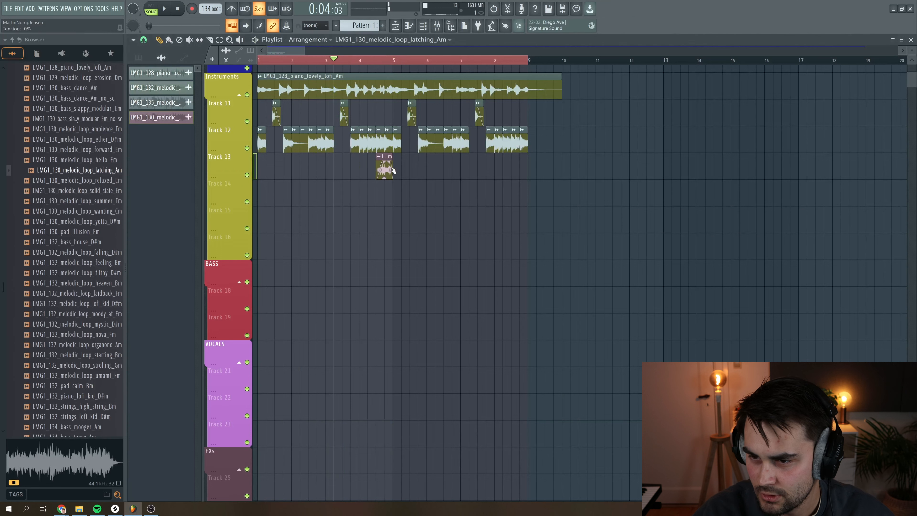
key(space)
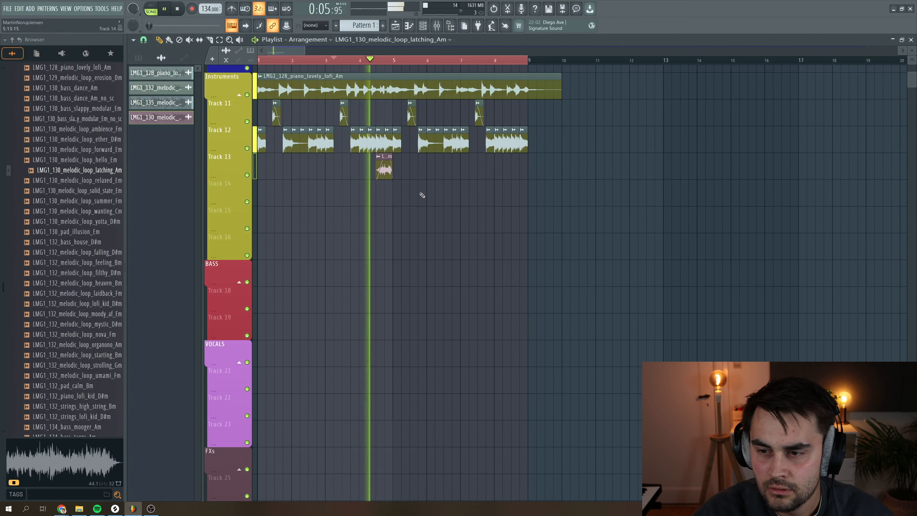
key(space)
Step: Preview the cosmic_entity and born_in_space loops, and place LMG1_124_melodic_loop_born_in_space_Am at bar 1 on Track 14
scroll(80, 217, up, 6)
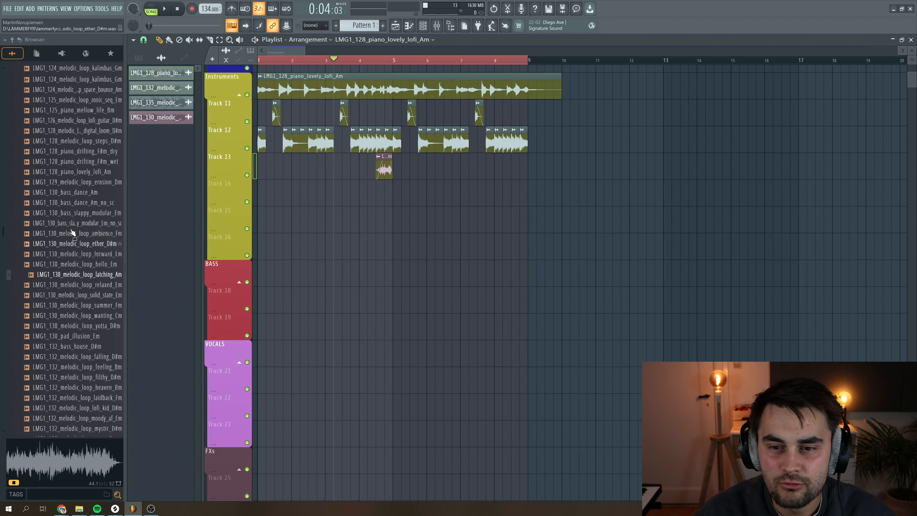
click(85, 150)
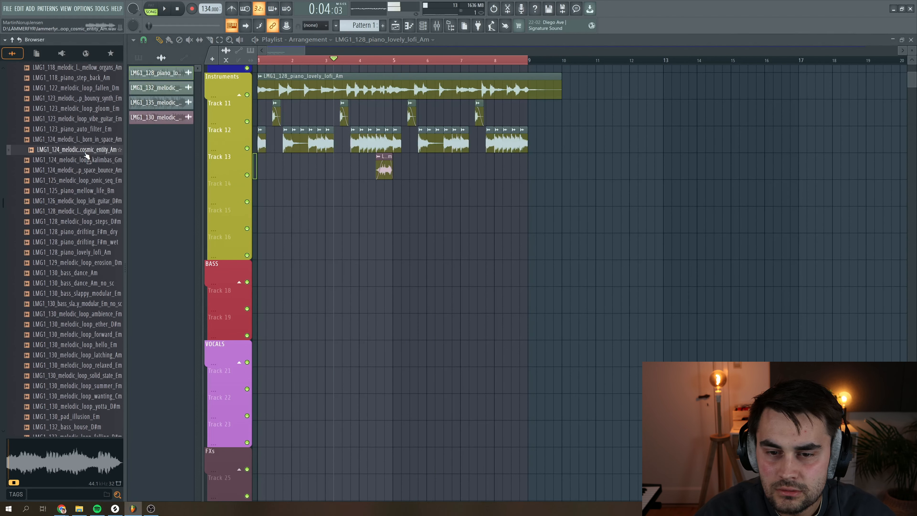
click(86, 141)
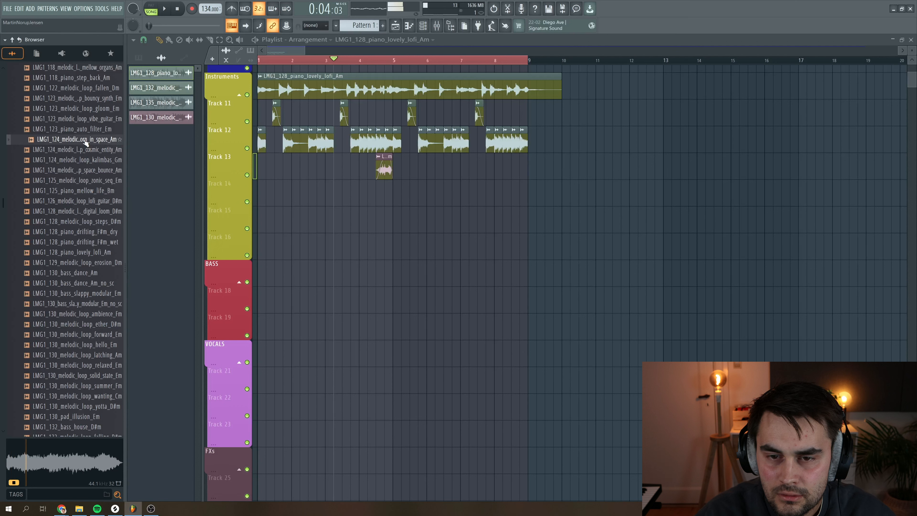
drag(82, 142, 308, 192)
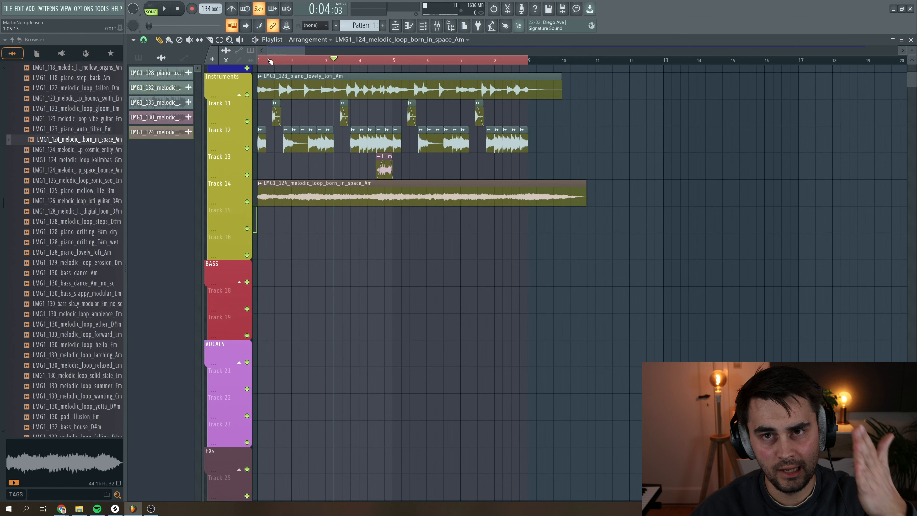
Step: Audition the arrangement from bar 1 and keep only the first bar of the born_in_space loop on Track 14
drag(266, 62, 244, 62)
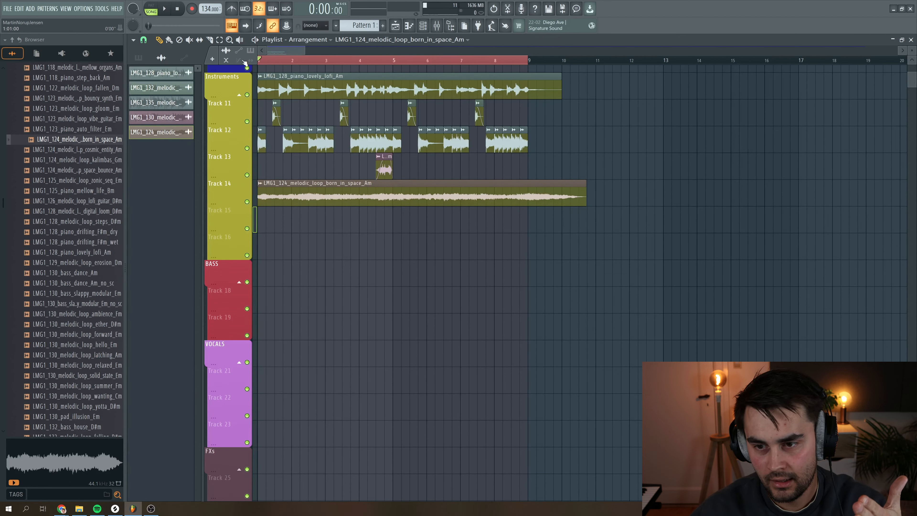
key(space)
key(space)
right_click(296, 193)
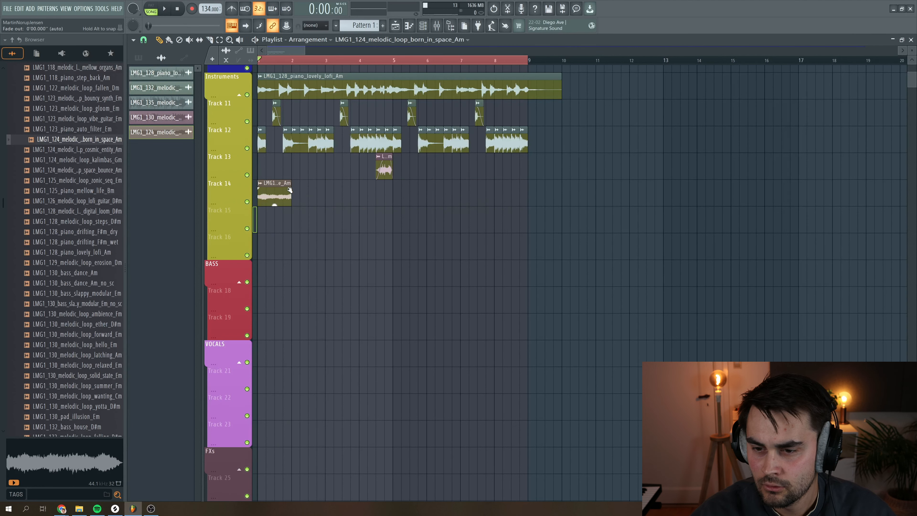
Step: Set the born_in_space clip's declicking mode to Generic (bleeding) and close its channel settings
double_click(290, 189)
click(314, 241)
click(318, 272)
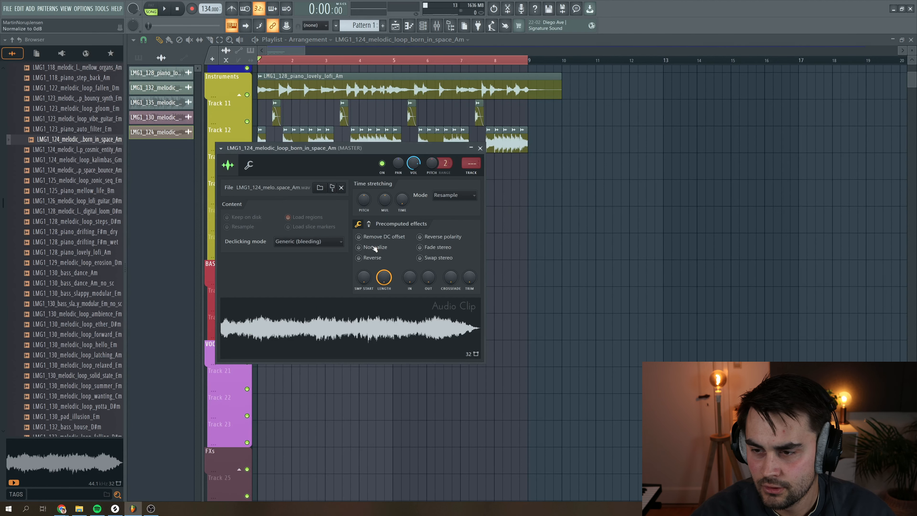
click(480, 149)
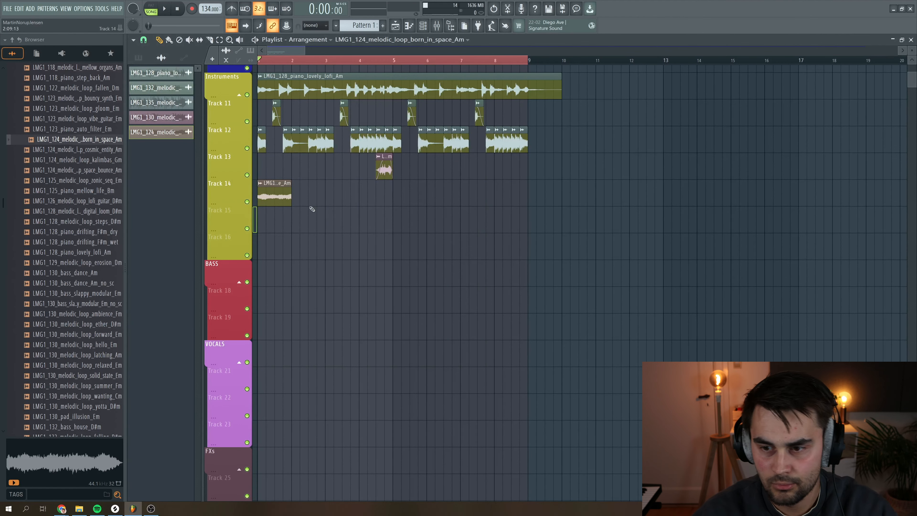
Step: Repeat the one-bar born_in_space clip on Track 14 through the end of bar 8 and play the arrangement
click(296, 192)
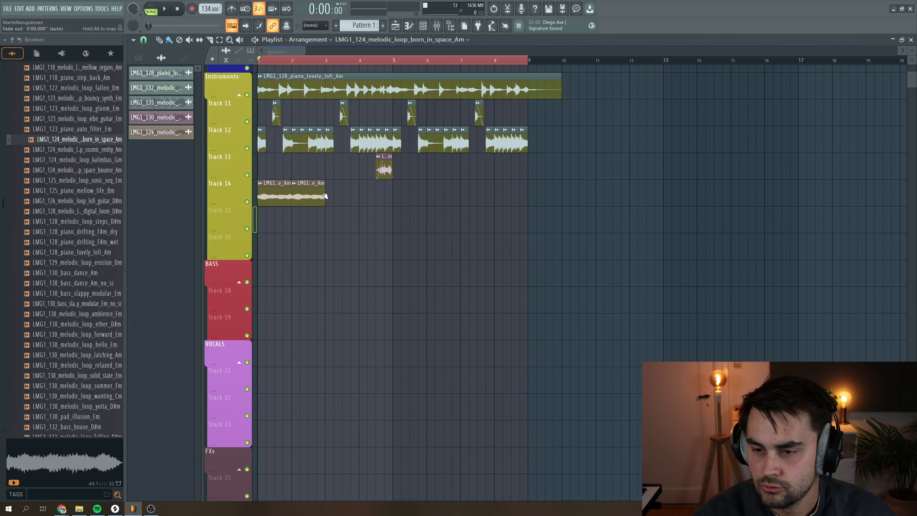
drag(332, 192, 498, 191)
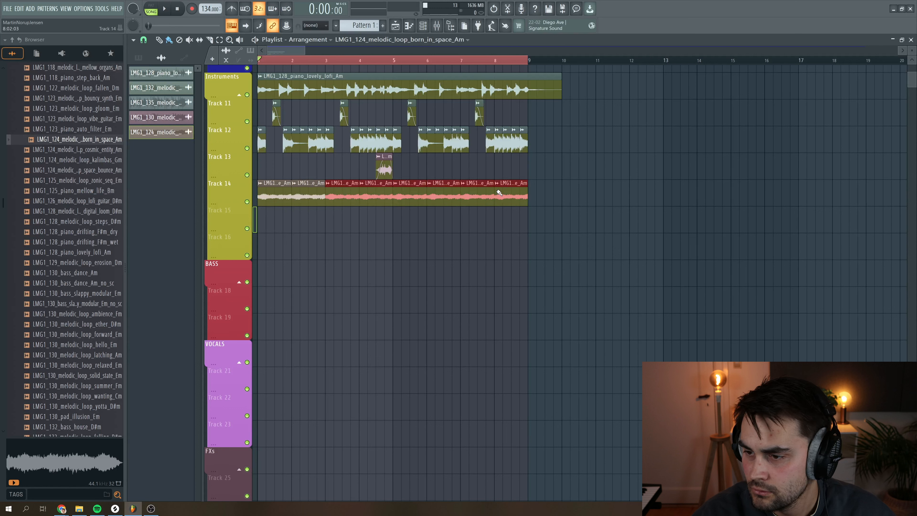
key(space)
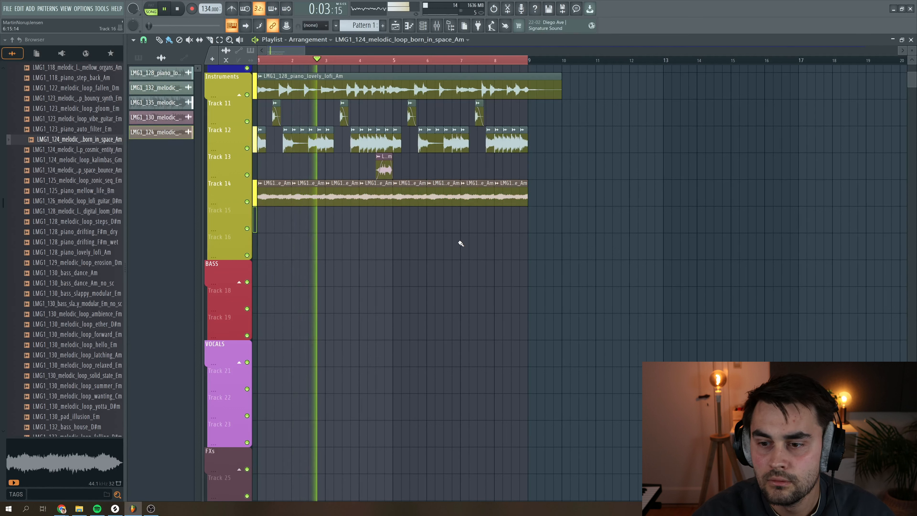
Step: Select all born_in_space clips and lower their channel volume to 36% (-17.3 dB) during playback
drag(543, 231, 261, 195)
double_click(412, 197)
drag(414, 163, 414, 188)
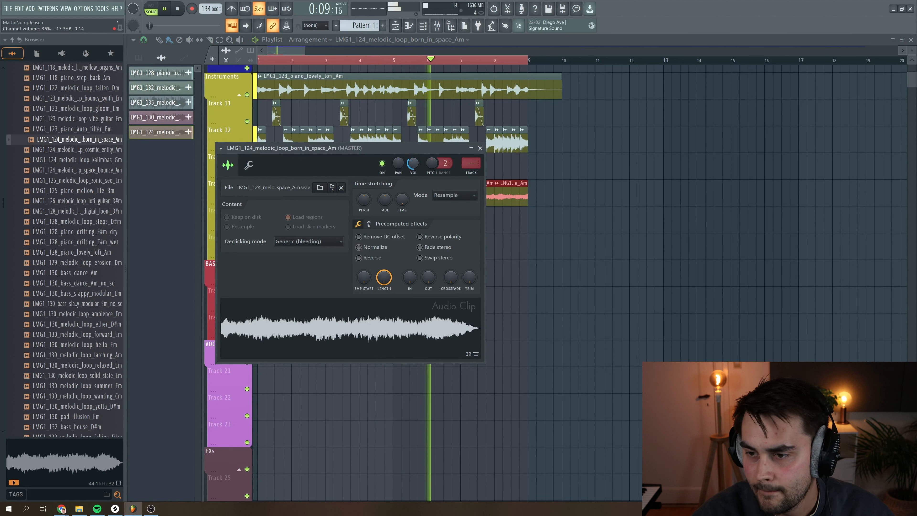
key(space)
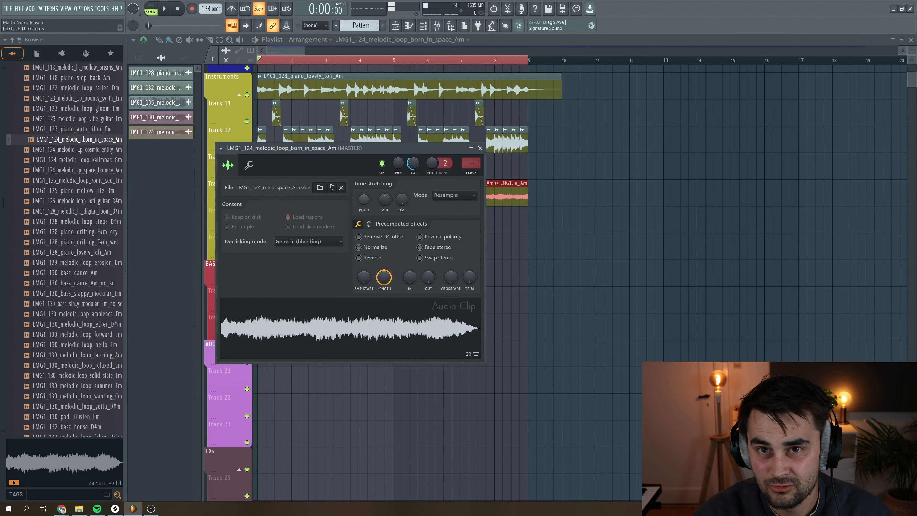
Step: Pitch the born_in_space loop up by 1200 cents and reduce its channel volume to 25% (-21.6 dB) while auditioning
drag(364, 200, 364, 188)
key(space)
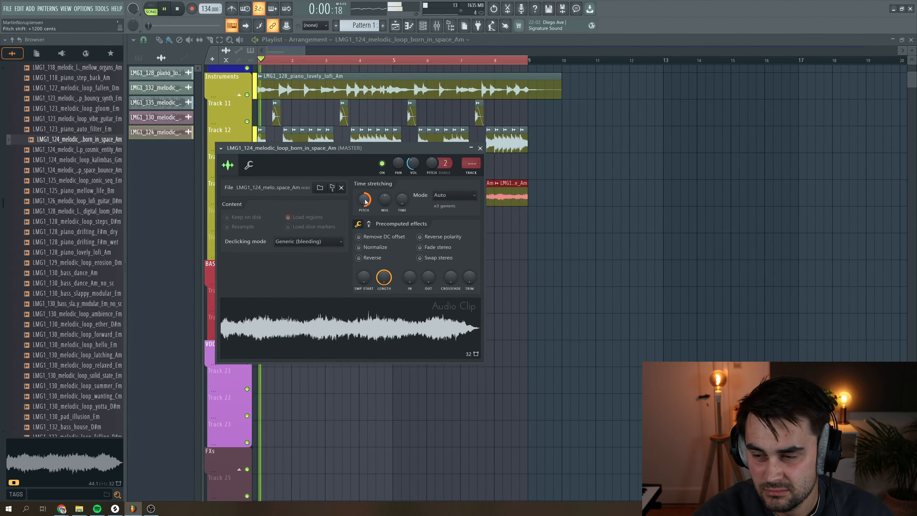
mouse_move(413, 164)
mouse_down()
mouse_move(398, 166)
mouse_move(413, 166)
mouse_up()
key(space)
key(space)
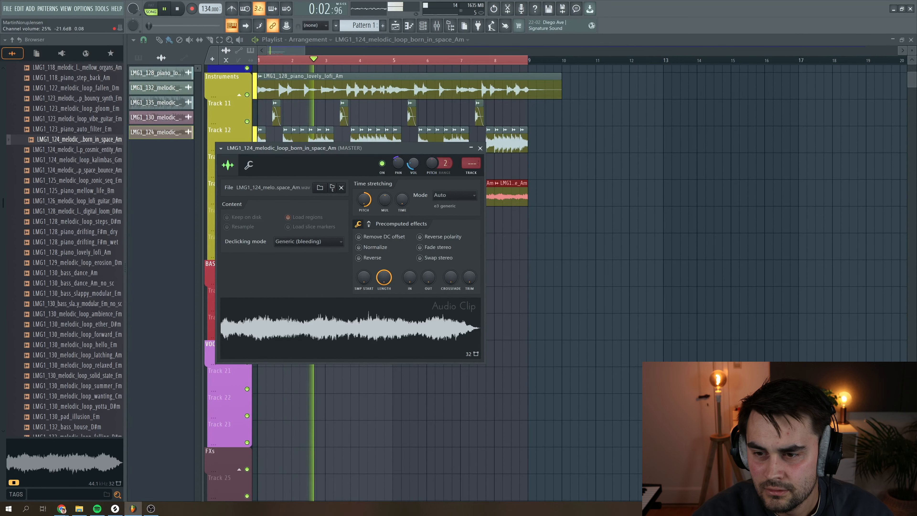
key(space)
Step: Route the born_in_space channel to a free mixer track and move that track to position 16 beside the latching track
click(221, 148)
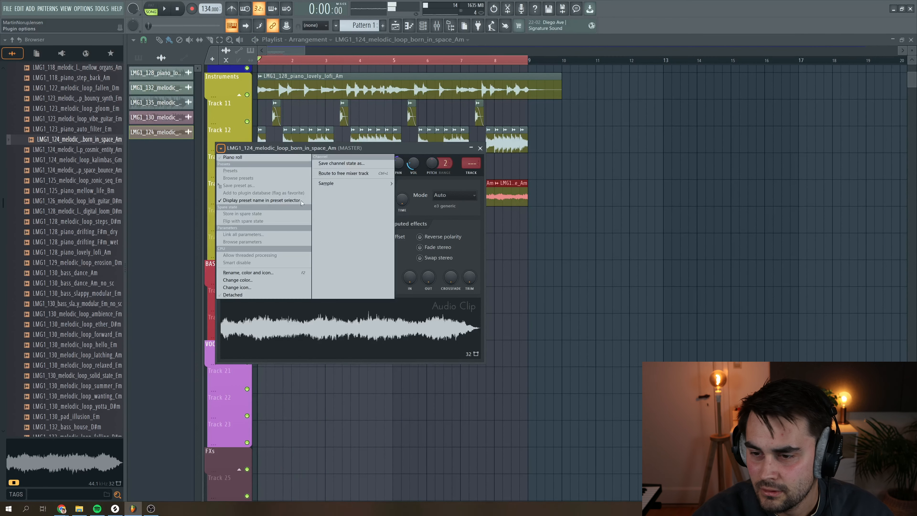
click(362, 174)
key(alt+Left)
key(alt+Left)
key(alt+Left)
key(alt+Left)
key(alt+Left)
key(alt+Left)
key(alt+Left)
key(alt+Left)
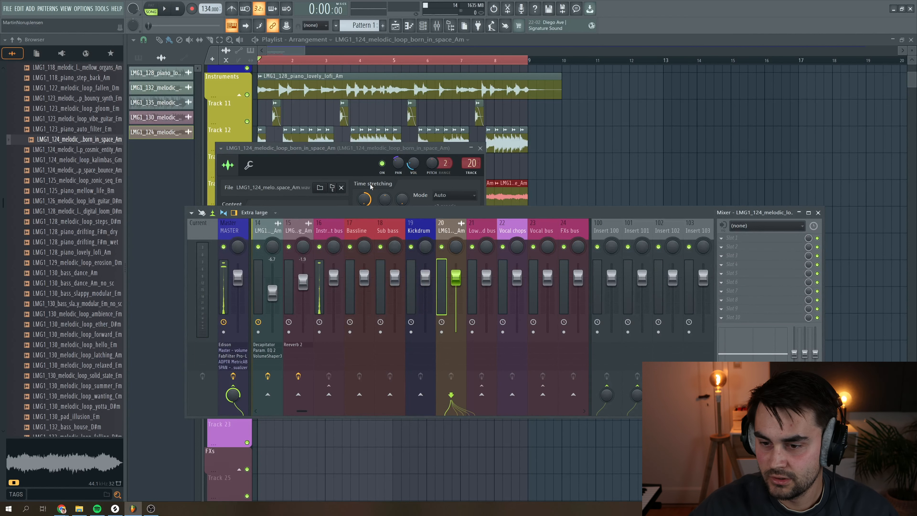
Step: Insert Fruity parametric EQ 2 in slot 2 of the born_in_space mixer track and roll off the highs with band 7
click(721, 249)
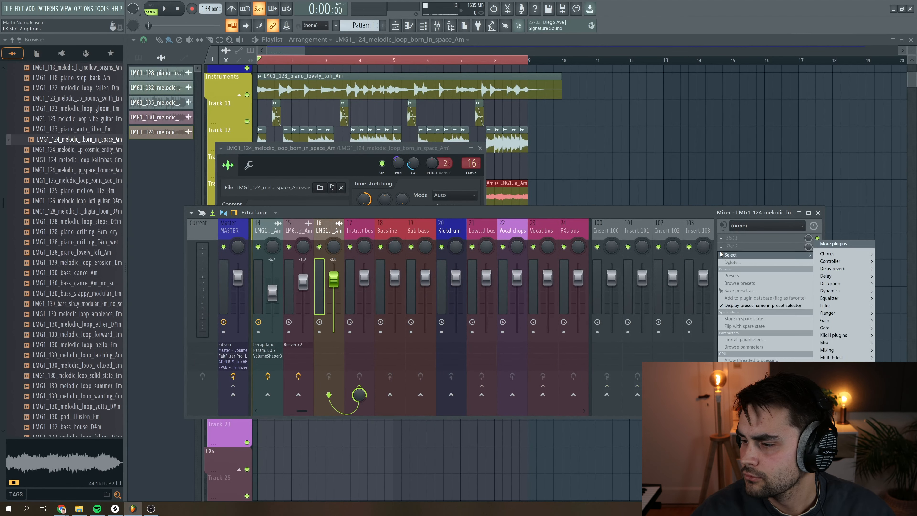
mouse_move(841, 307)
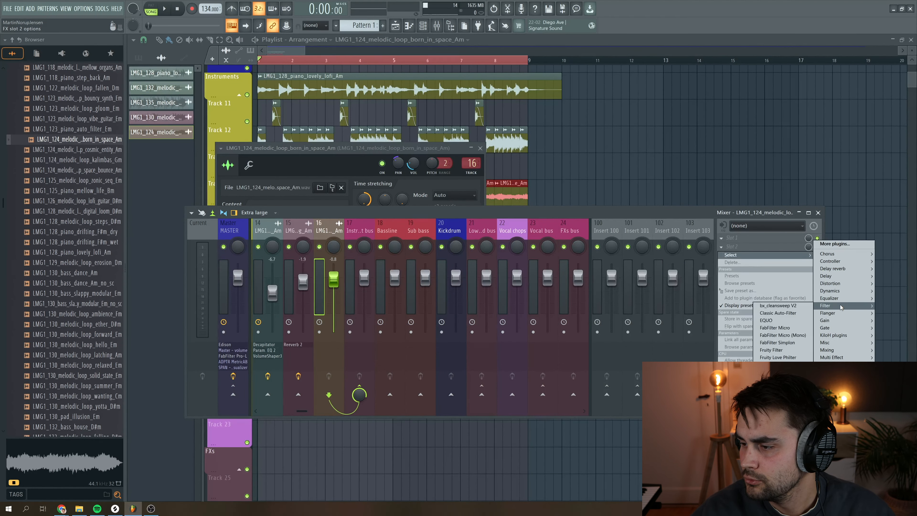
click(780, 372)
drag(370, 179, 386, 239)
Step: Change EQ band 1 to a high-pass filter, move it up into the low mids, and audition the filtered loop
right_click(211, 179)
mouse_move(233, 201)
click(253, 220)
drag(211, 179, 285, 179)
key(space)
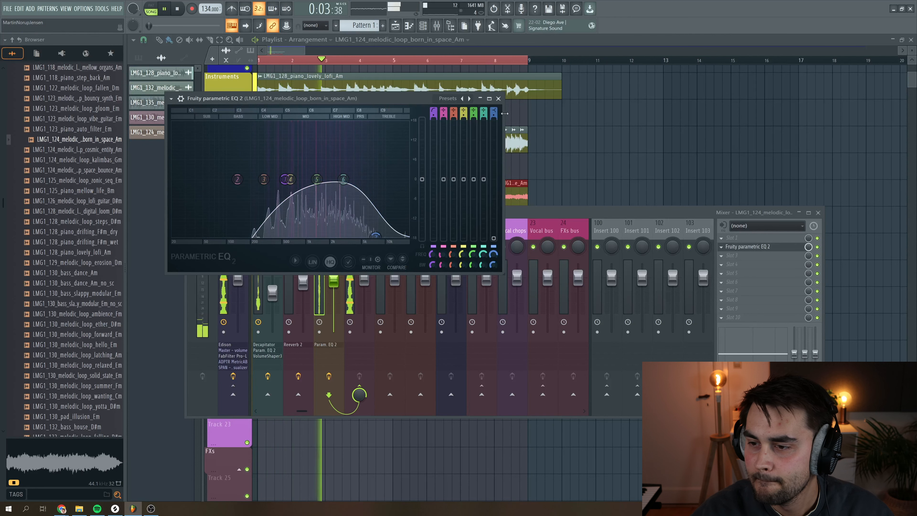
click(498, 98)
key(space)
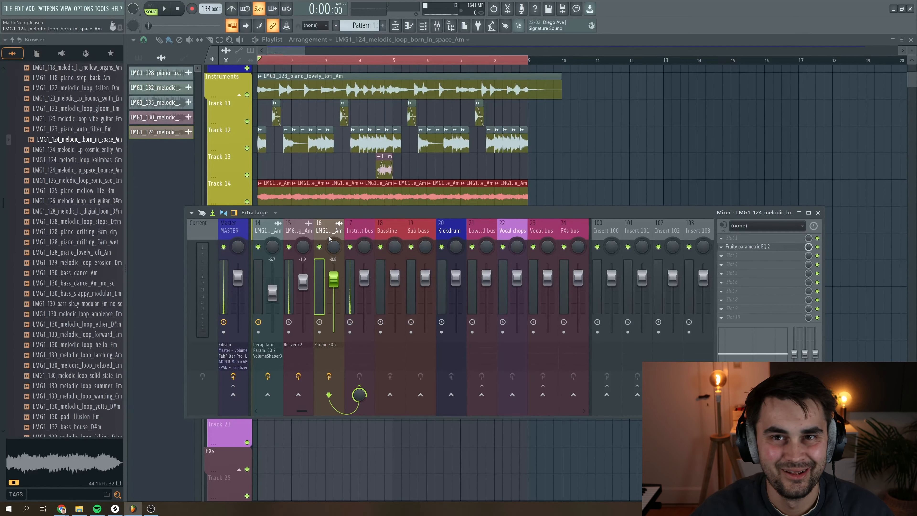
Step: Shift the EQ to slot 3 on the born_in_space mixer track and insert Effectrix ahead of it in slot 2
scroll(725, 255, down, 1)
click(722, 247)
click(842, 304)
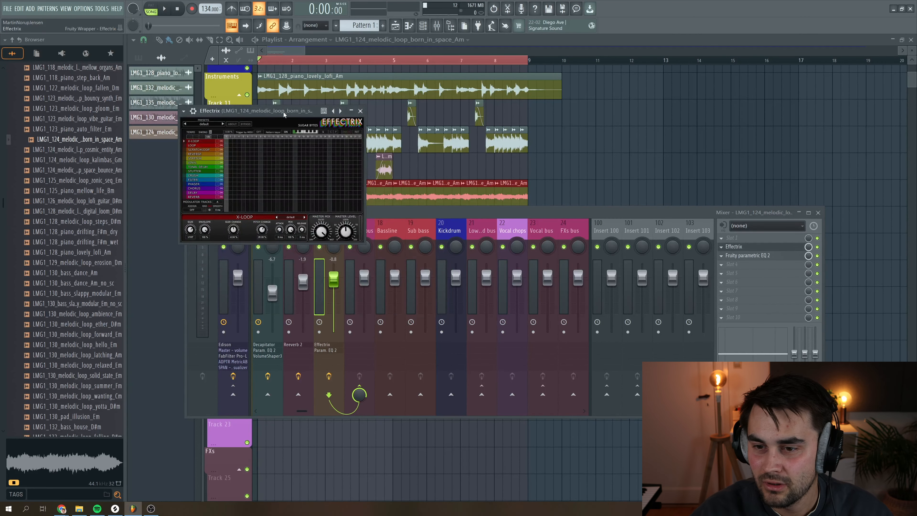
drag(283, 111, 342, 152)
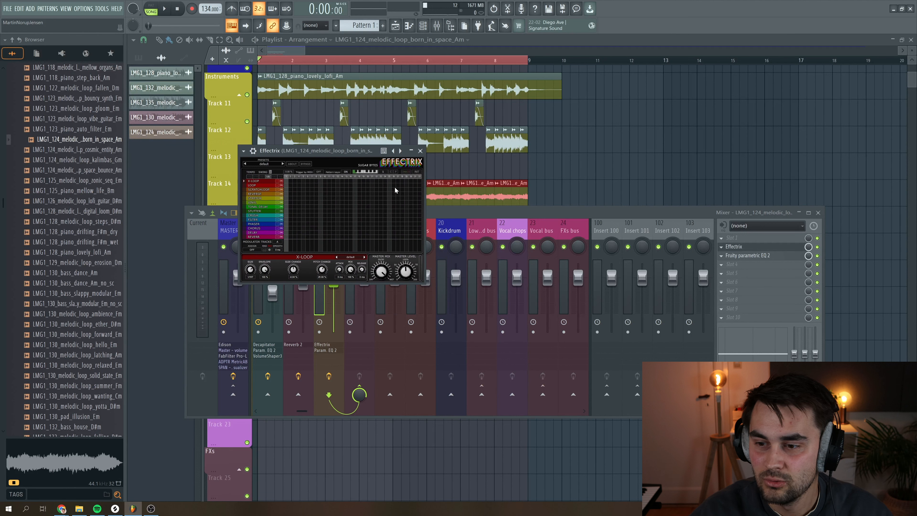
Step: Generate a random effect pattern in Effectrix and play the arrangement to audition it
click(405, 172)
click(165, 11)
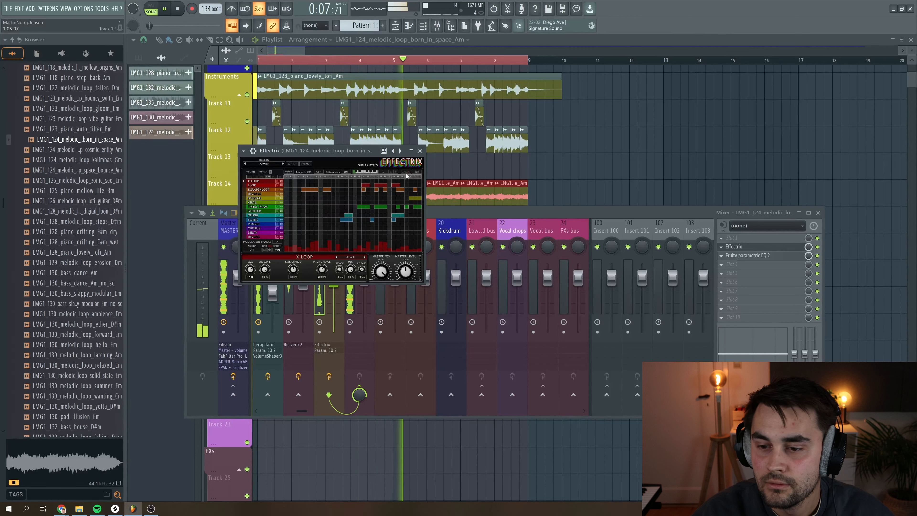
click(420, 151)
key(space)
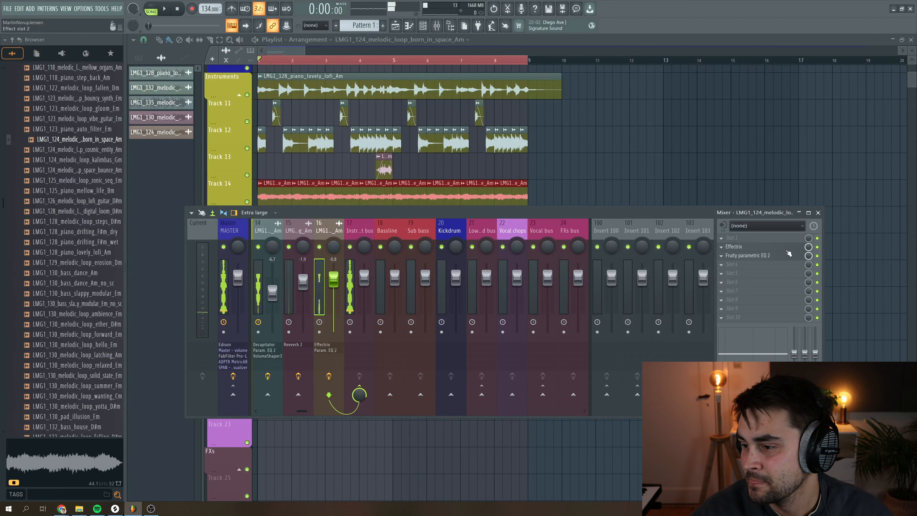
click(743, 247)
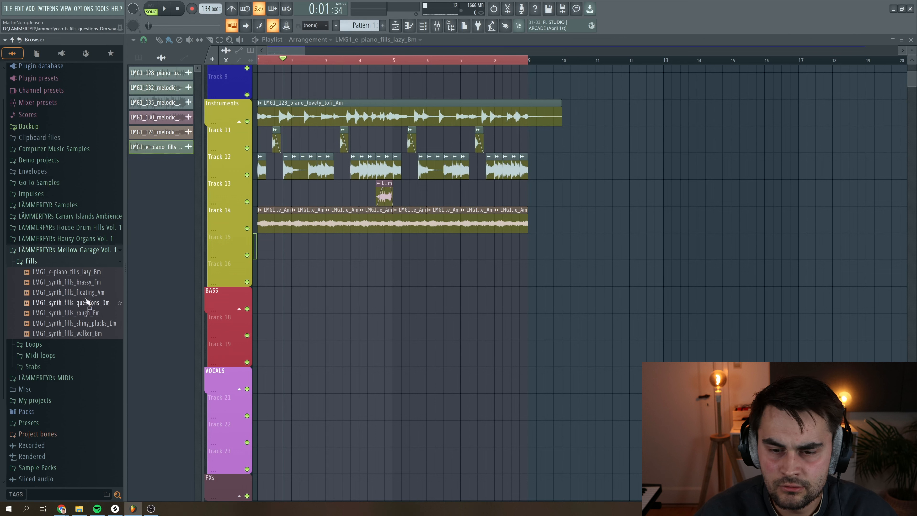
Step: Place LMG1_synth_fills_floating_Am at bar 8 on Track 15, audition it from late bar 7, and split it at bar 9
click(86, 292)
drag(86, 296, 525, 240)
click(486, 60)
double_click(538, 246)
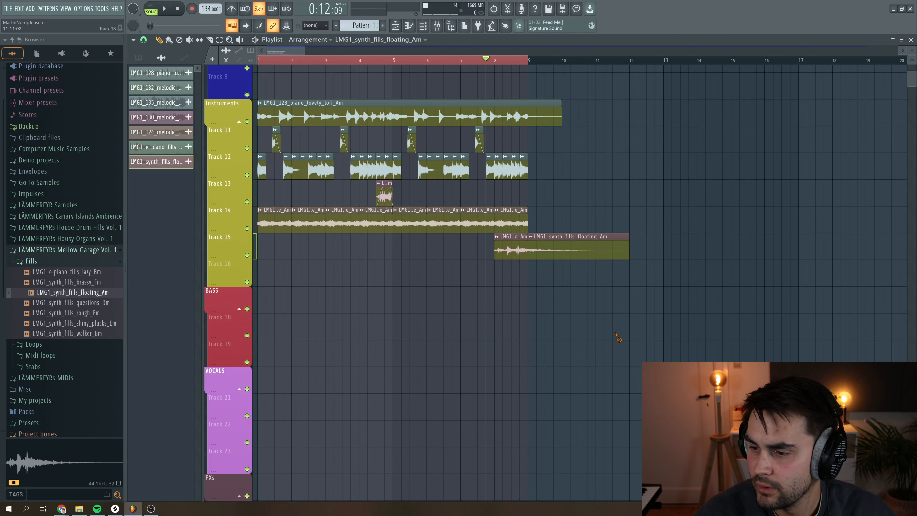
Step: Delete the part of the synth fill beyond bar 9 on Track 15 and audition the arrangement
right_click(549, 249)
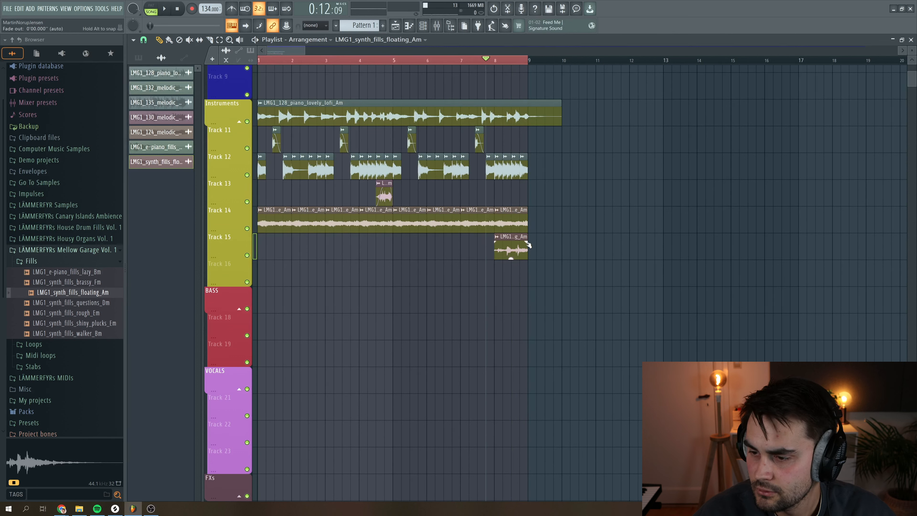
double_click(511, 249)
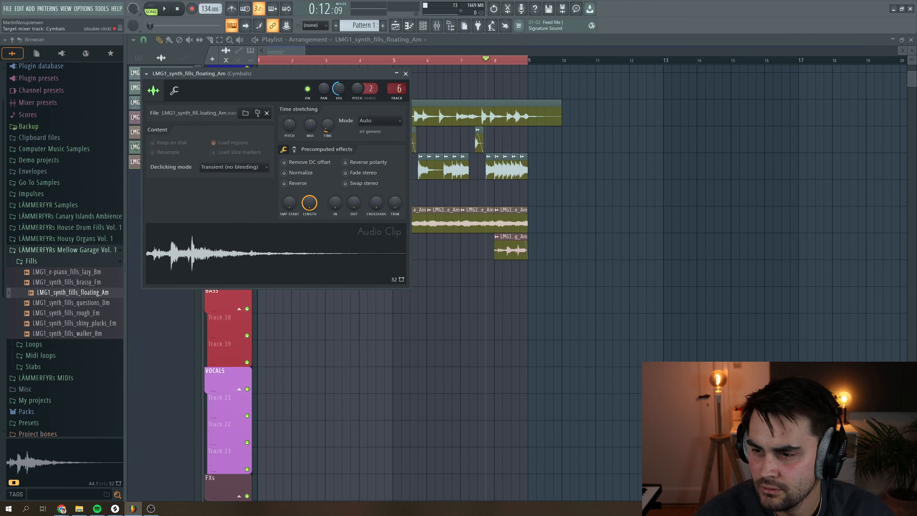
click(406, 74)
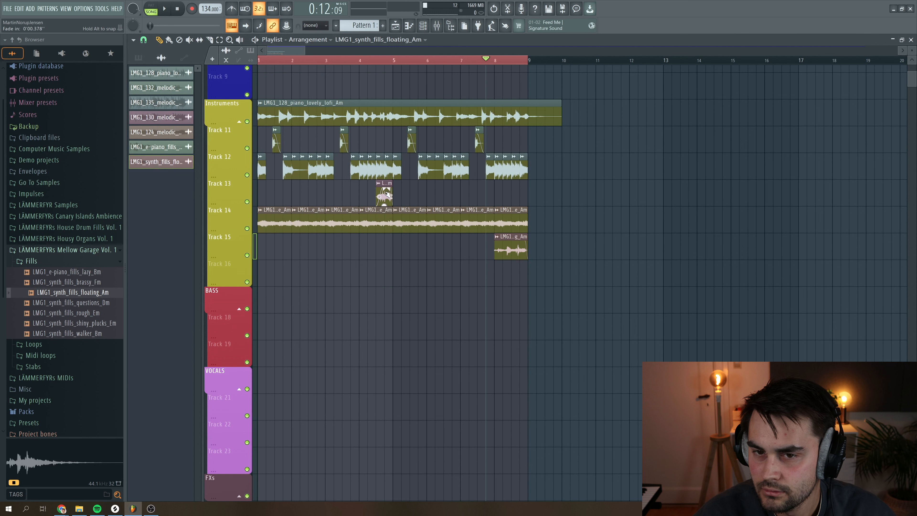
key(space)
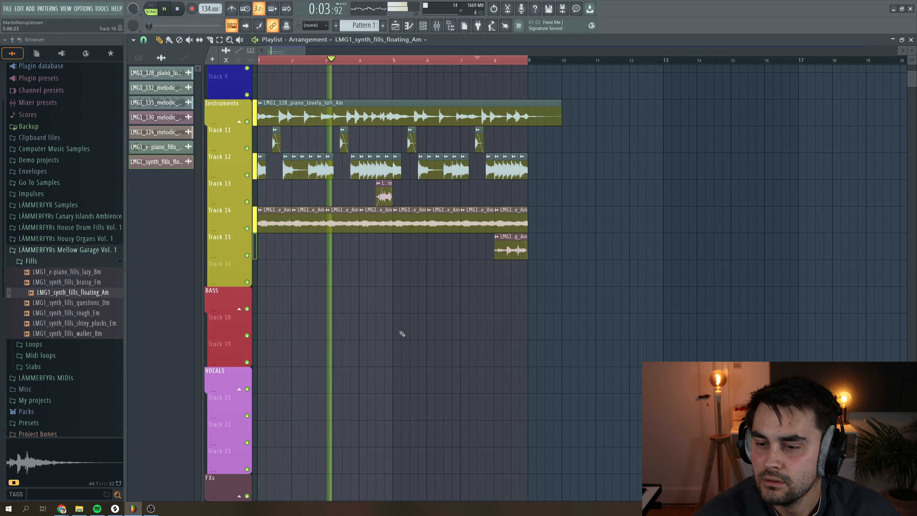
scroll(426, 299, up, 4)
key(space)
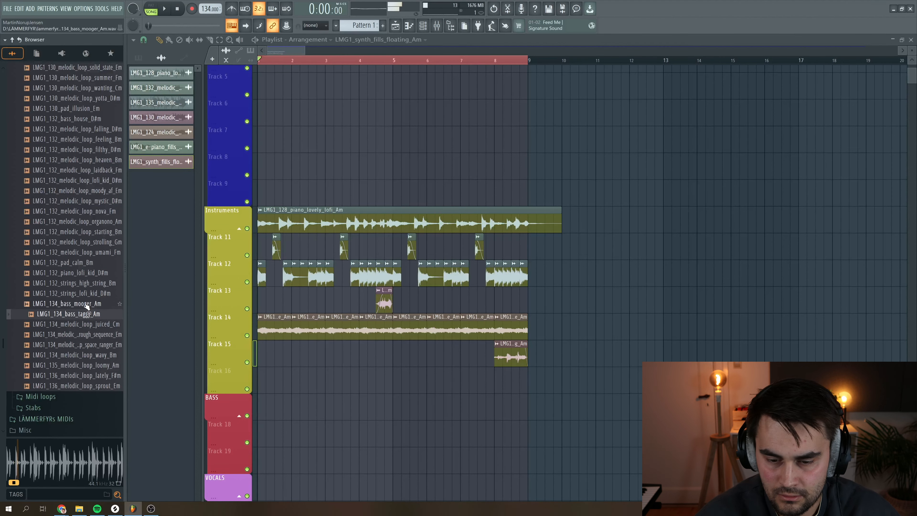
Step: Preview LMG1_134_bass_mooger_Am, place it on the BASS track at bar 1, and play it with the arrangement
click(87, 304)
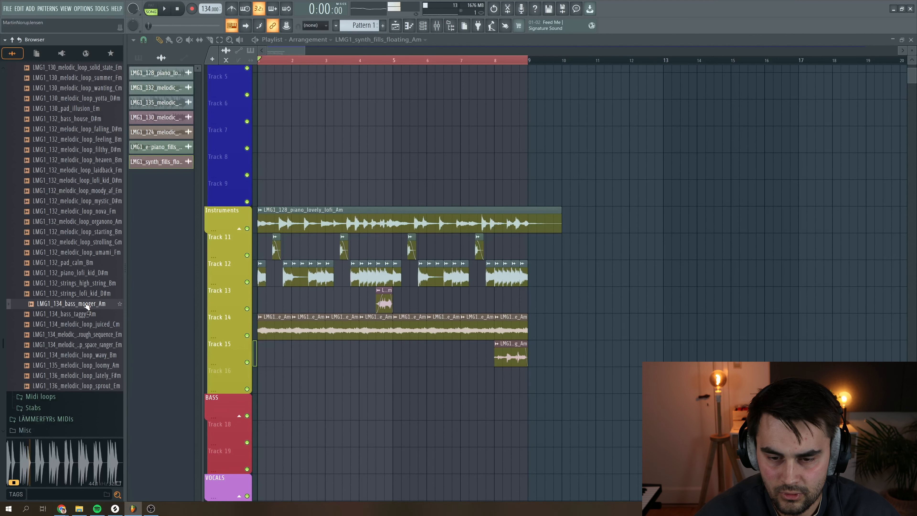
drag(281, 378, 291, 403)
drag(355, 408, 322, 408)
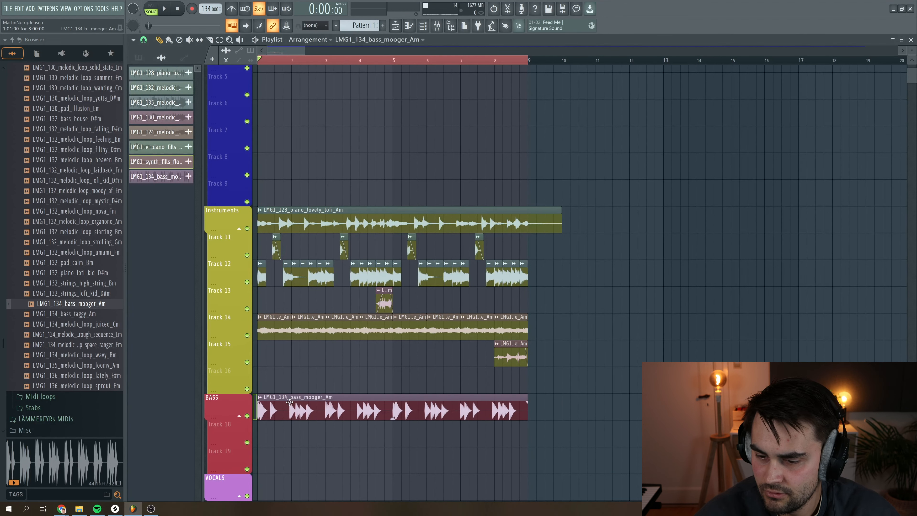
double_click(322, 408)
key(Escape)
key(space)
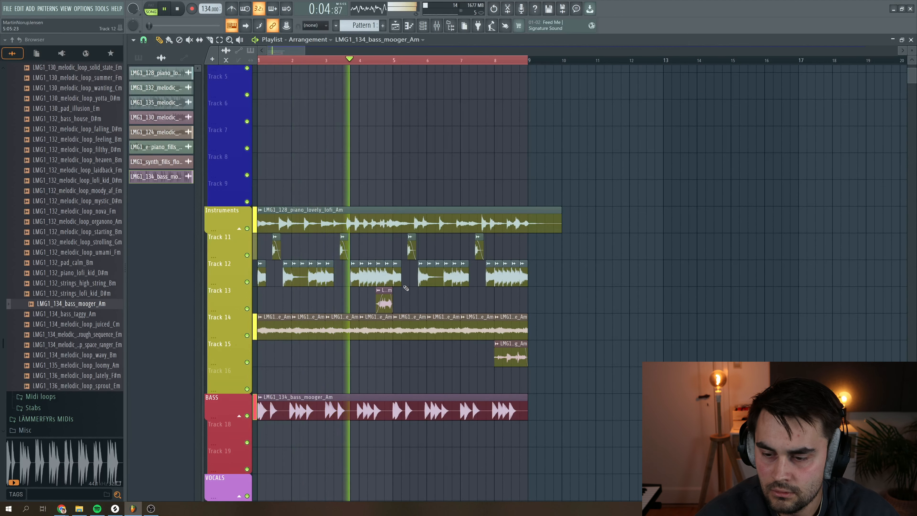
key(space)
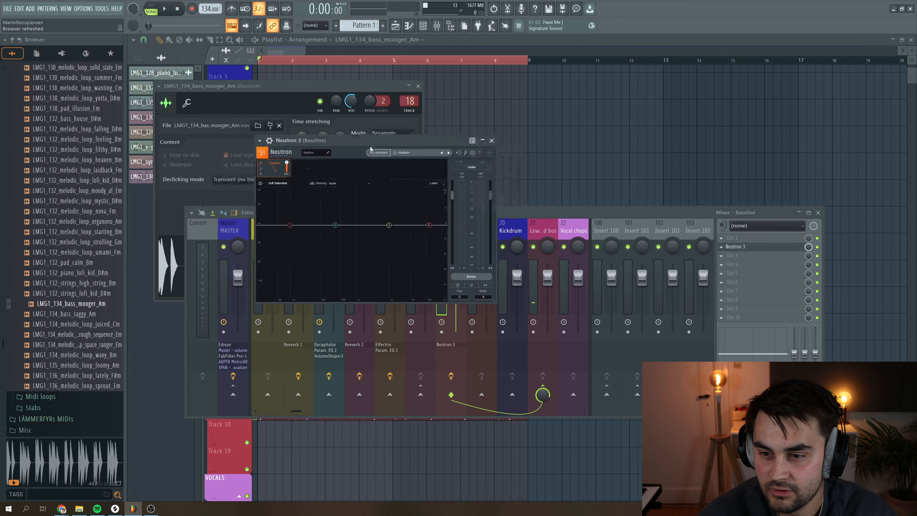
Step: Add an Exciter in Neutron 3 on the Bassline mixer track, raise the upper band's drive, and audition the bass
click(334, 209)
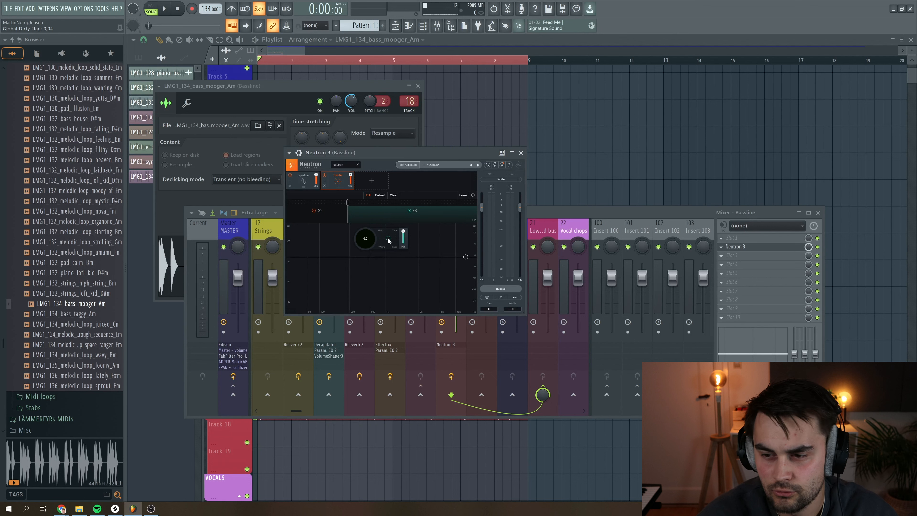
drag(370, 240, 369, 236)
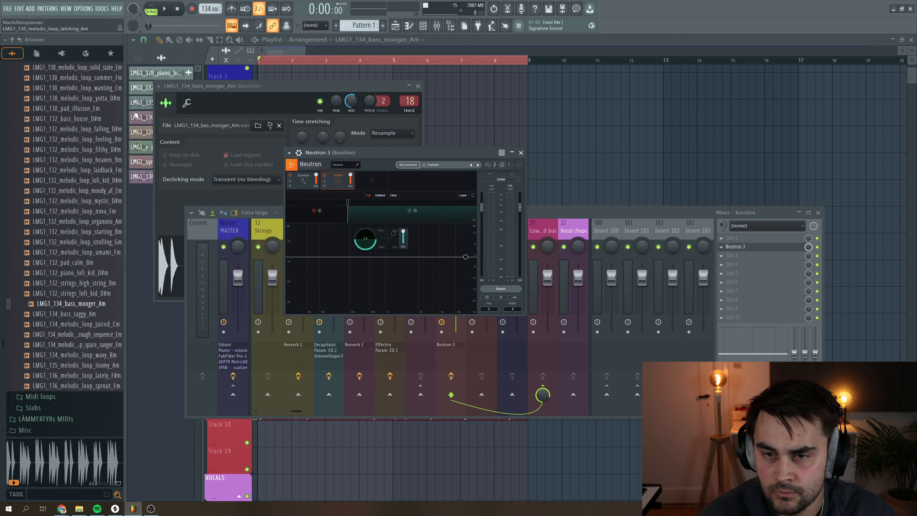
key(space)
mouse_move(365, 238)
mouse_down()
mouse_move(364, 221)
mouse_move(367, 231)
mouse_up()
key(space)
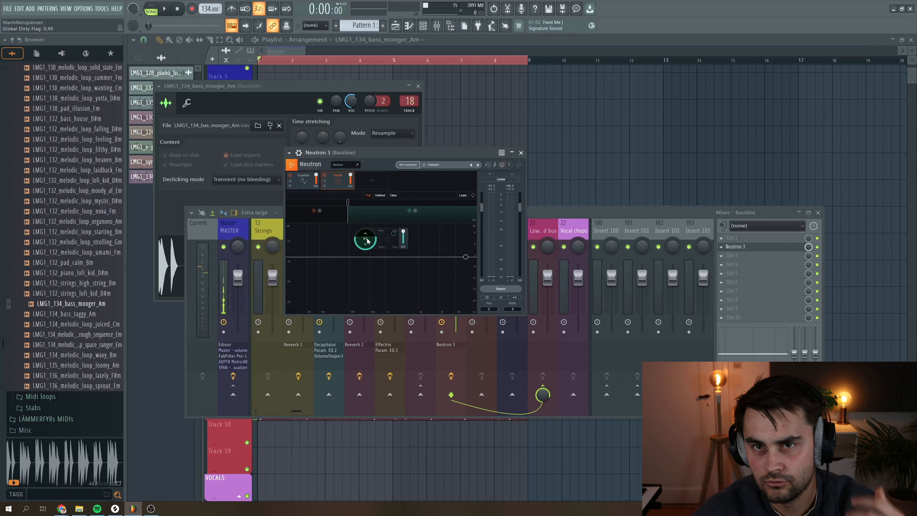
key(F12)
key(space)
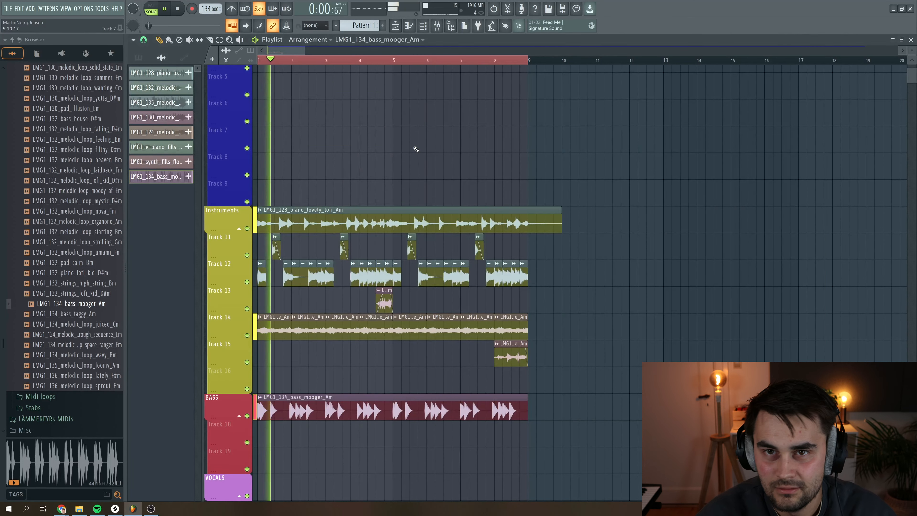
Step: Open the Mellow Garage Stabs folder, preview LMG1_stabs_calm_keyboard_Am, and place it on Track 16 at bar 1
scroll(347, 216, down, 5)
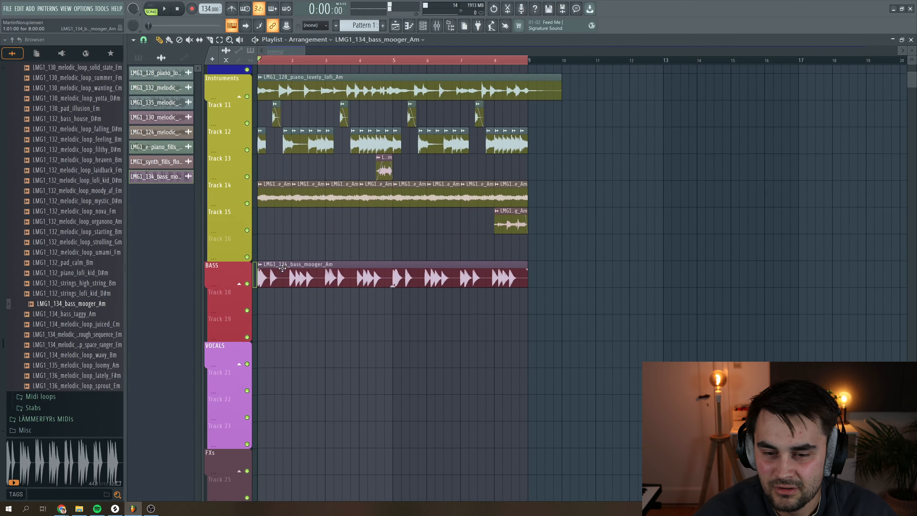
scroll(93, 240, up, 15)
click(36, 267)
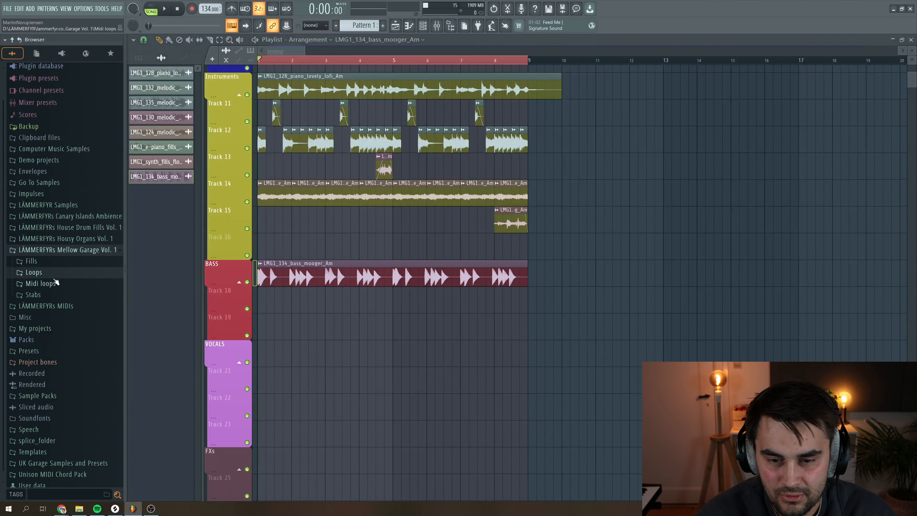
click(36, 290)
scroll(63, 270, down, 3)
drag(71, 281, 91, 267)
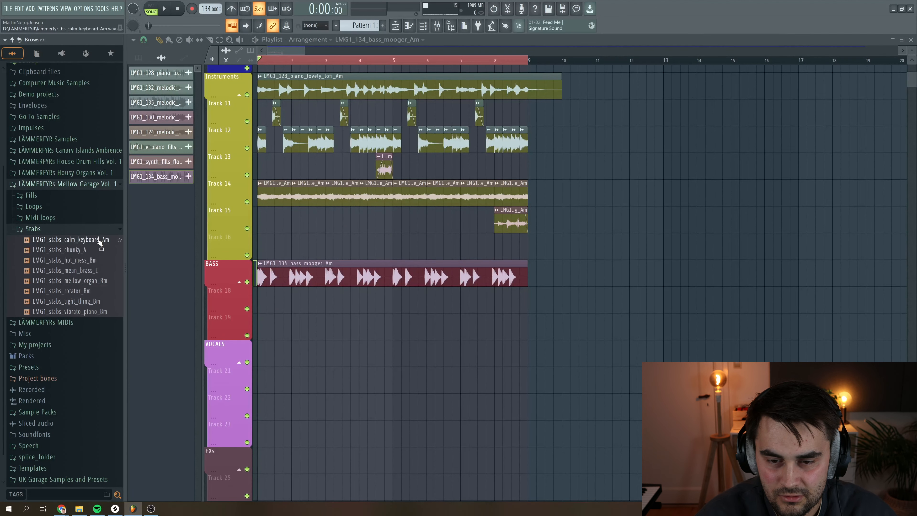
click(99, 241)
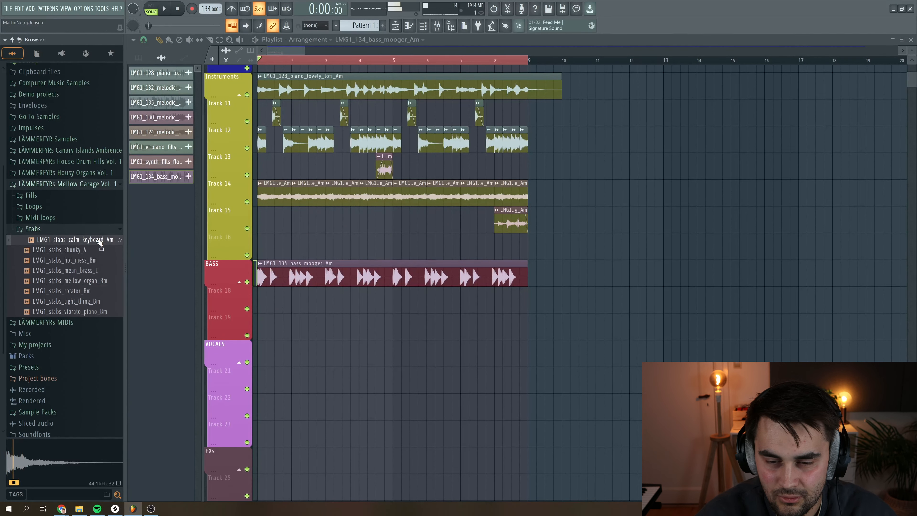
drag(171, 252, 330, 244)
Step: Audition the calm keyboard stab with the arrangement and route its channel to mixer track 25
key(space)
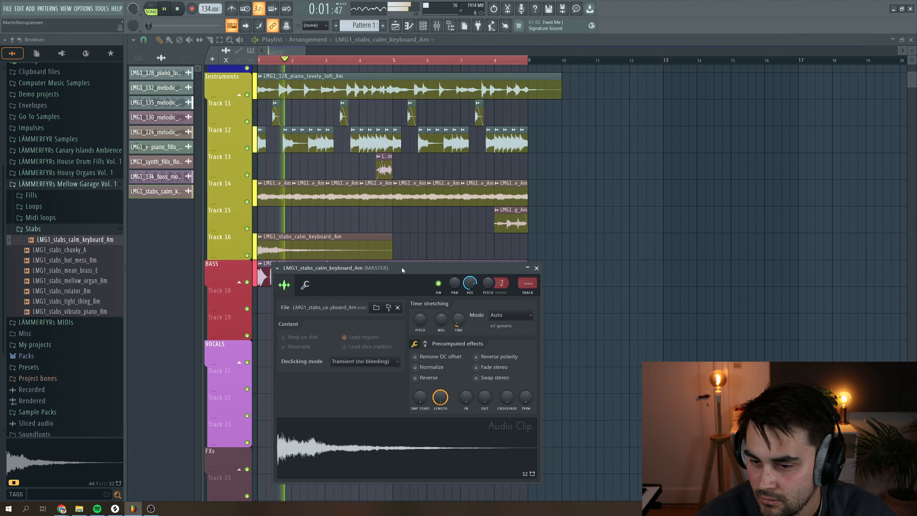
key(space)
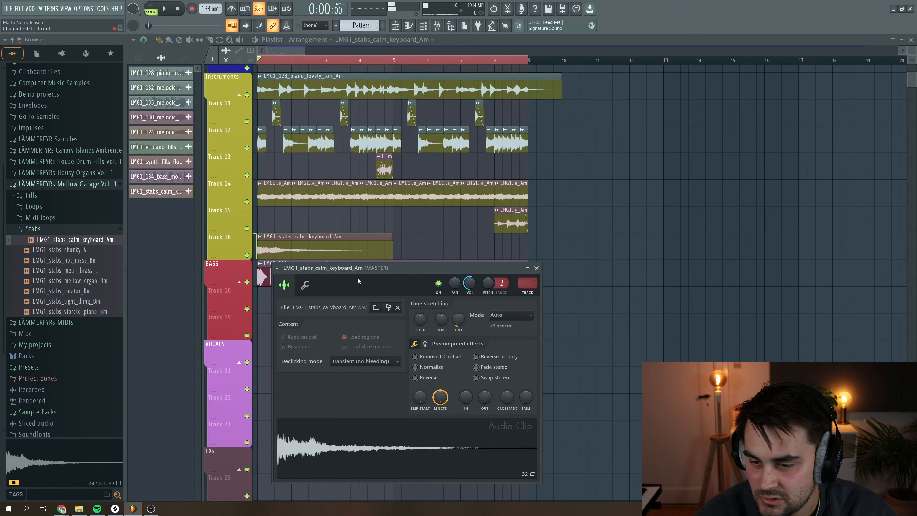
click(285, 270)
click(404, 296)
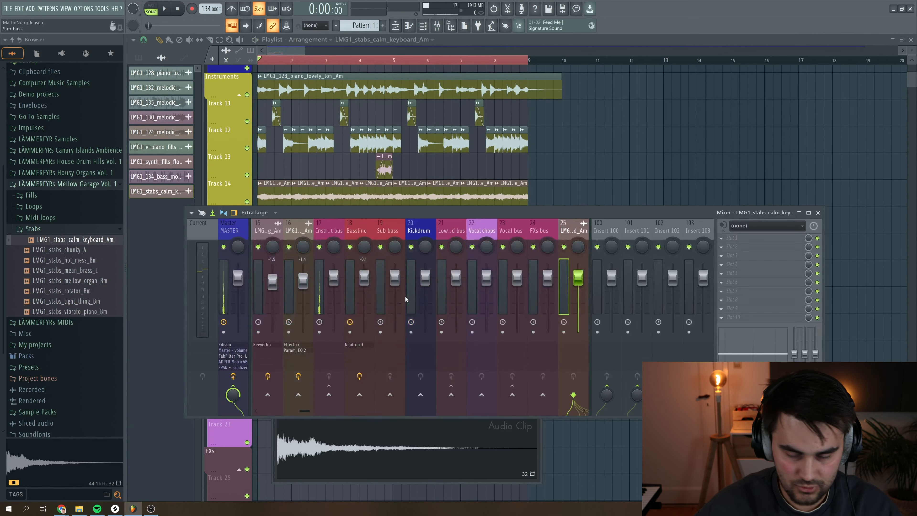
Step: Browse the LÄMMERFYRs Canary Islands Ambience folder and preview LCA_canarian_tapas
scroll(405, 296, up, 6)
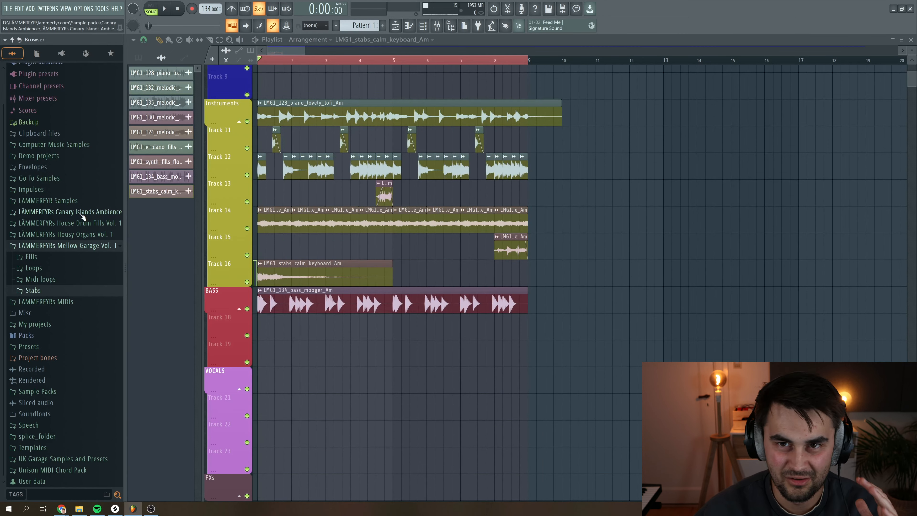
click(82, 216)
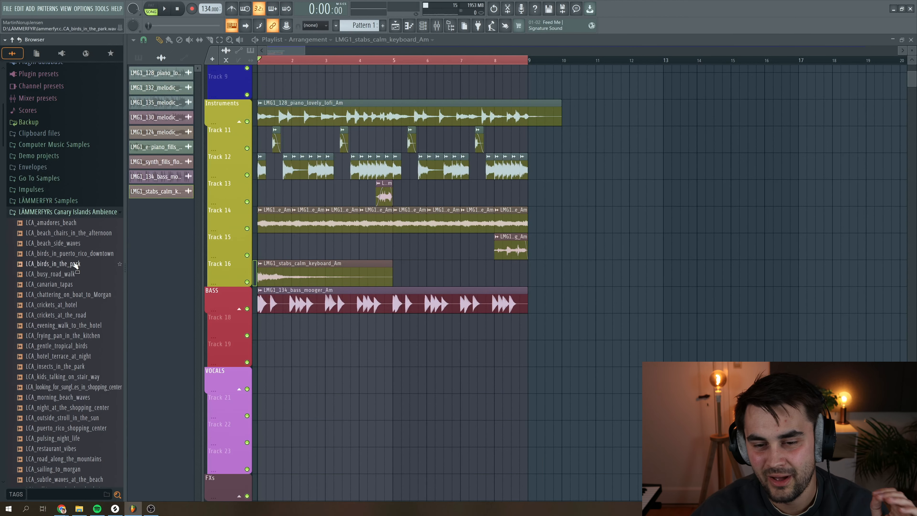
scroll(75, 274, down, 2)
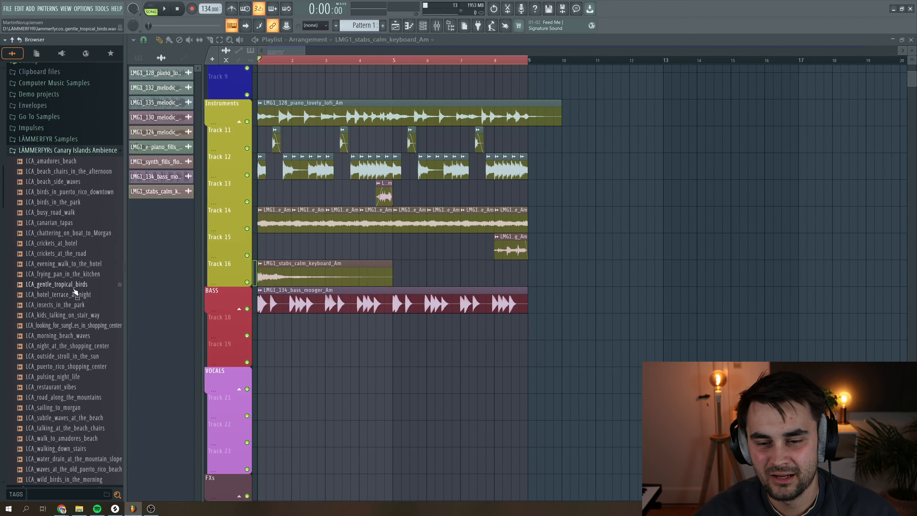
click(74, 243)
click(68, 235)
click(62, 227)
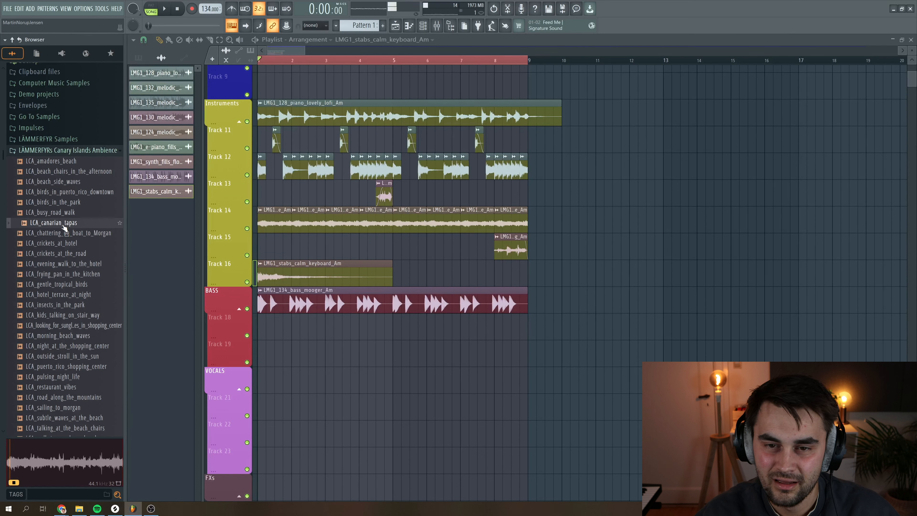
click(183, 11)
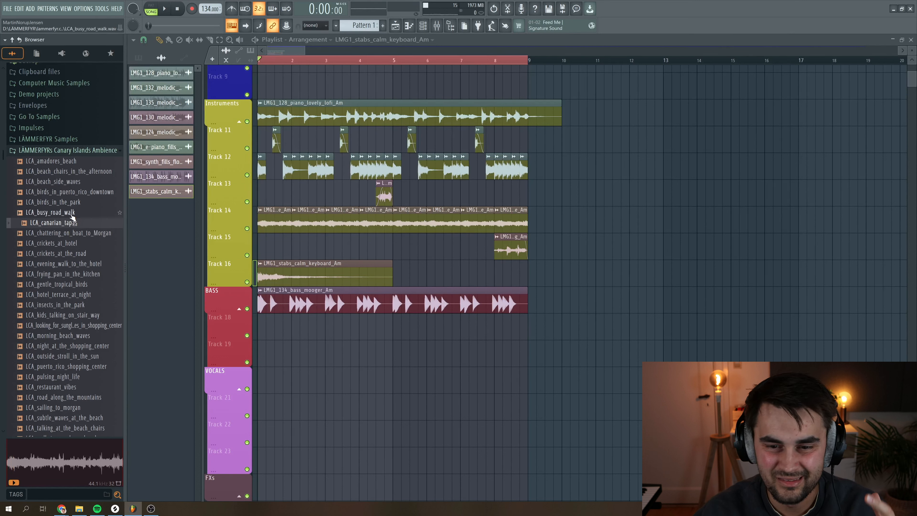
Step: Add LCA_canarian_tapas to the playlist and position it at bar 1 on the FXs track
drag(71, 228, 282, 406)
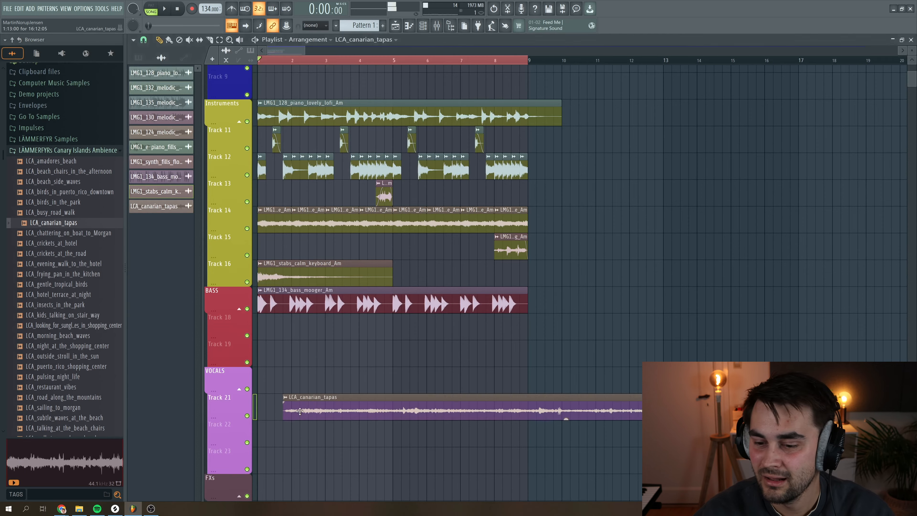
scroll(296, 410, down, 2)
drag(289, 364, 290, 445)
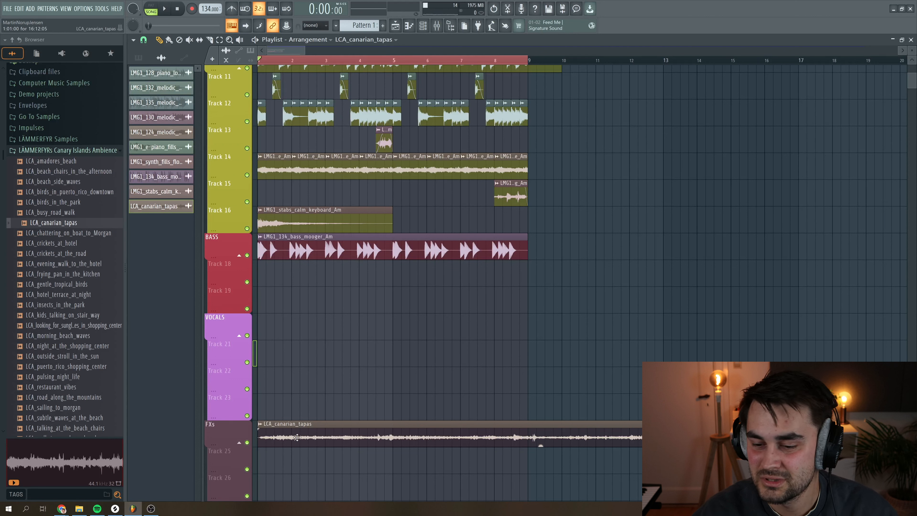
Step: Lower the LCA_canarian_tapas channel volume to about 40% during playback and trim the clip at bar 9
key(space)
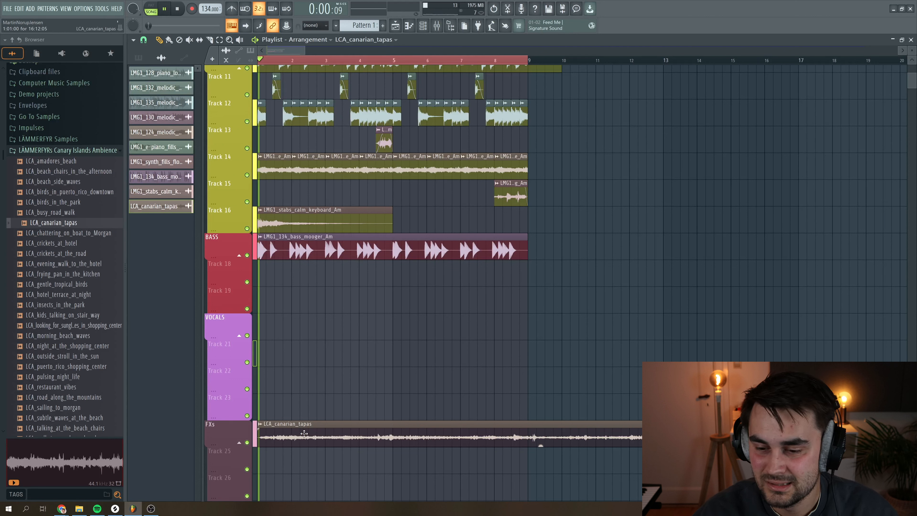
double_click(378, 425)
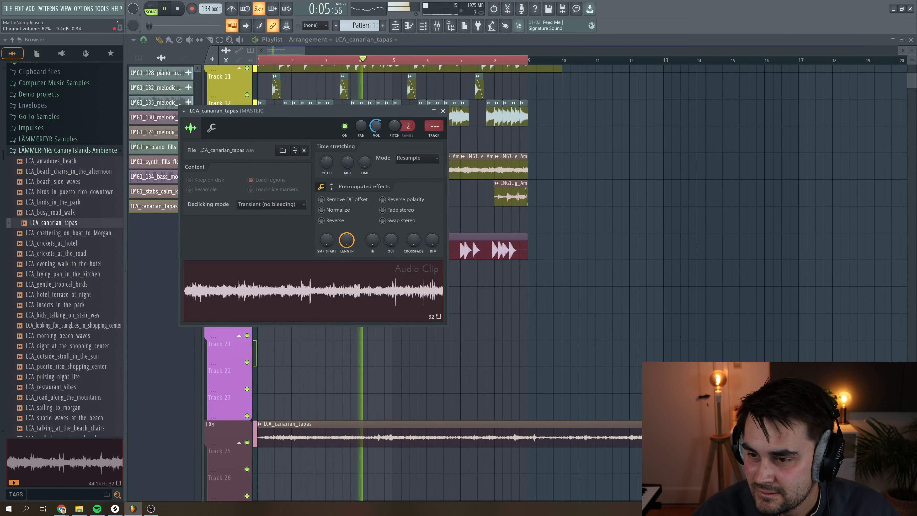
key(space)
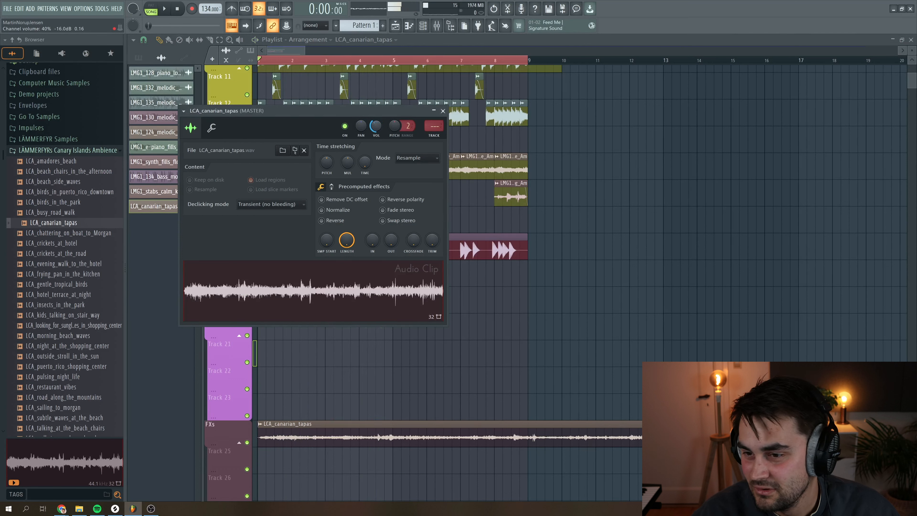
key(Escape)
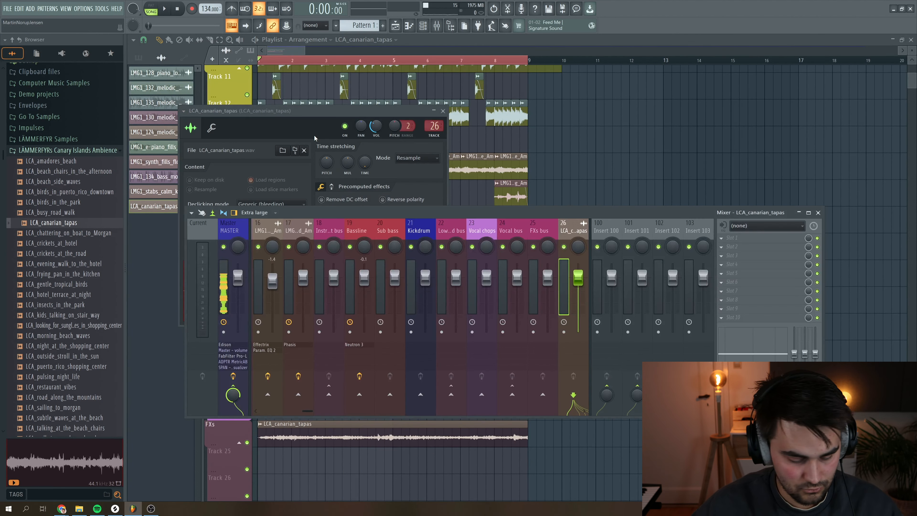
Step: Move the LCA_canarian_tapas mixer track before the FXs bus, route it to that bus, and insert Fruity parametric EQ 2
key(alt+Left)
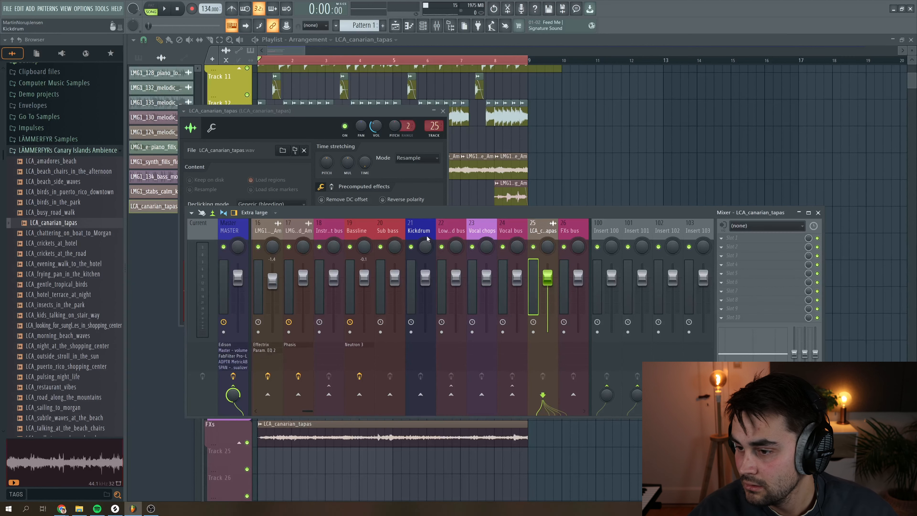
right_click(261, 229)
mouse_move(280, 249)
right_click(302, 271)
click(302, 301)
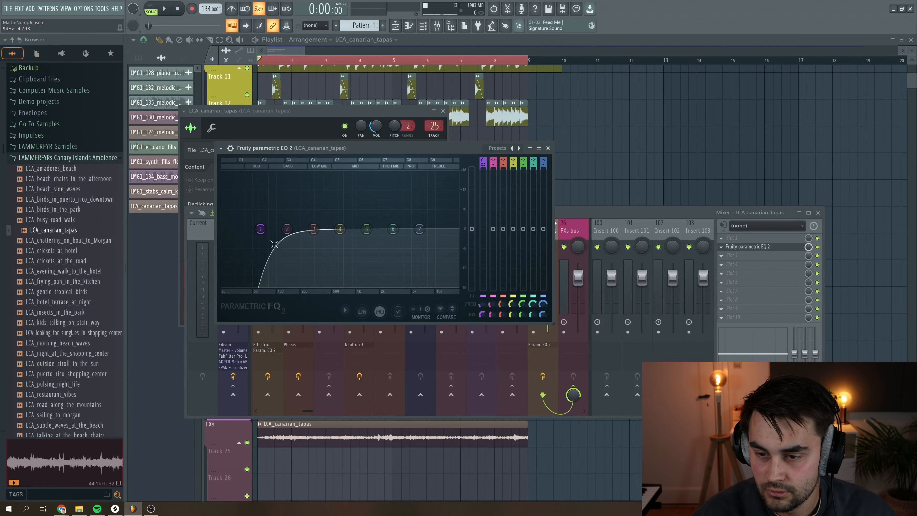
Step: Move the EQ's band 1 high-pass up into the mids, cut band 7 to -18 dB near 5240 Hz, and audition the ambience
drag(260, 229, 326, 230)
drag(419, 229, 421, 260)
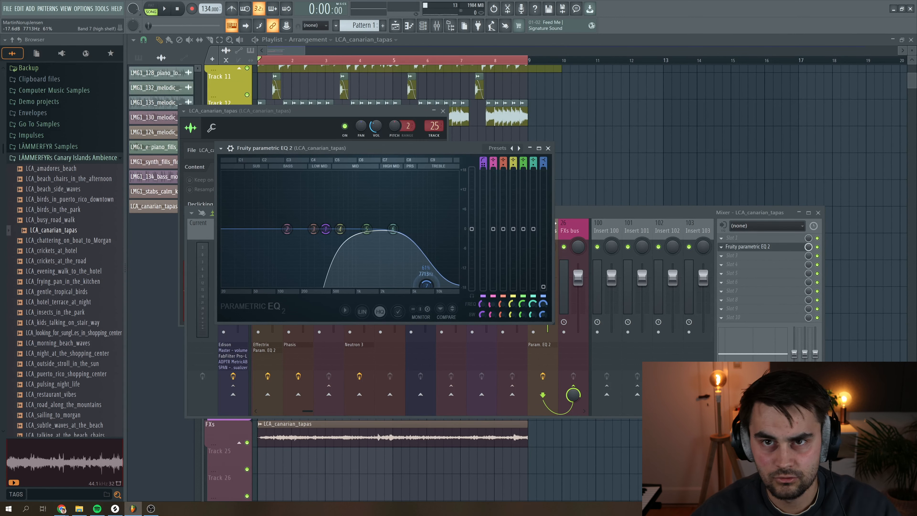
drag(426, 284, 413, 285)
key(space)
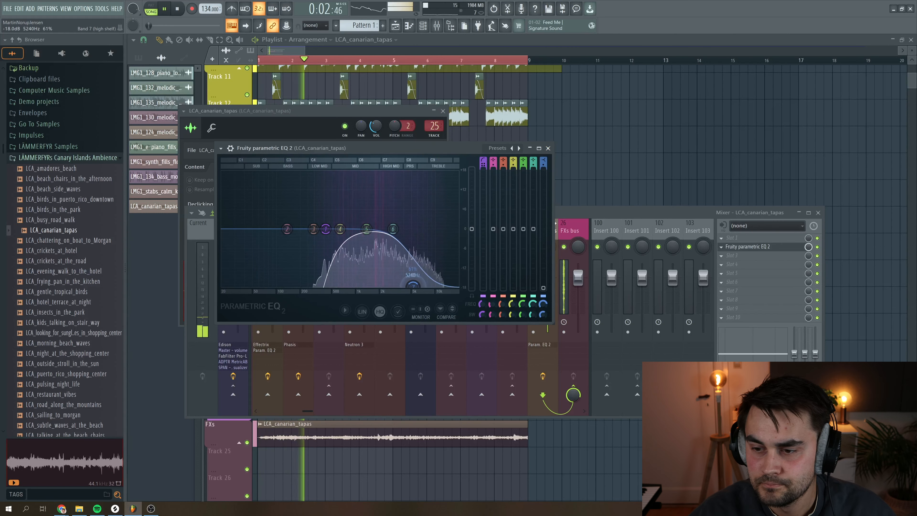
Step: Dip EQ bands 5 and 6 slightly on the LCA_canarian_tapas mixer track, close the EQ, and set the track's fader to -1.9 dB
drag(366, 229, 393, 231)
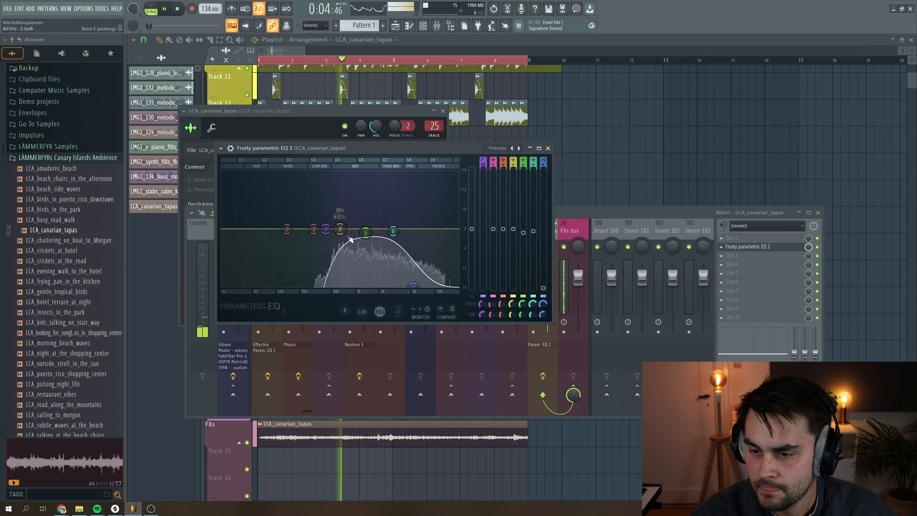
click(539, 148)
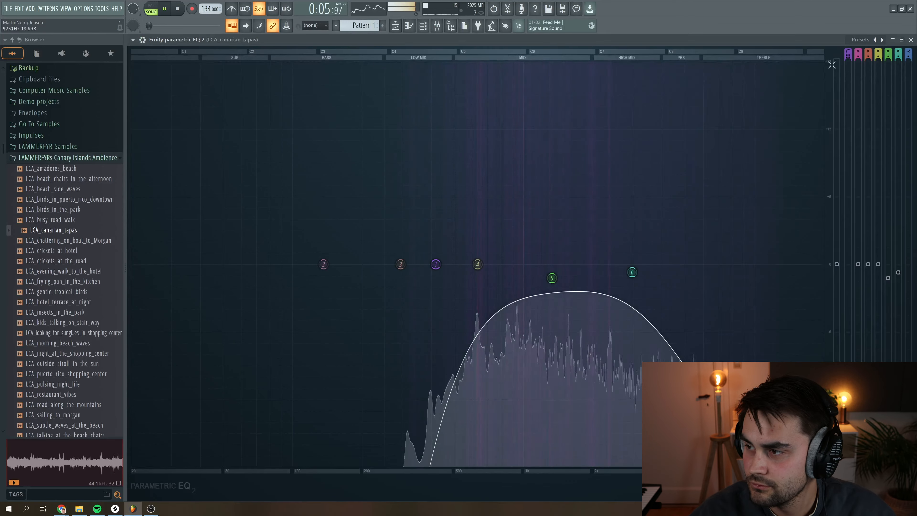
click(902, 39)
click(548, 148)
key(space)
drag(549, 279, 555, 282)
Step: Insert ShaperBox 2 ahead of the EQ on the LCA_canarian_tapas mixer track and add a Pan shaper
click(722, 247)
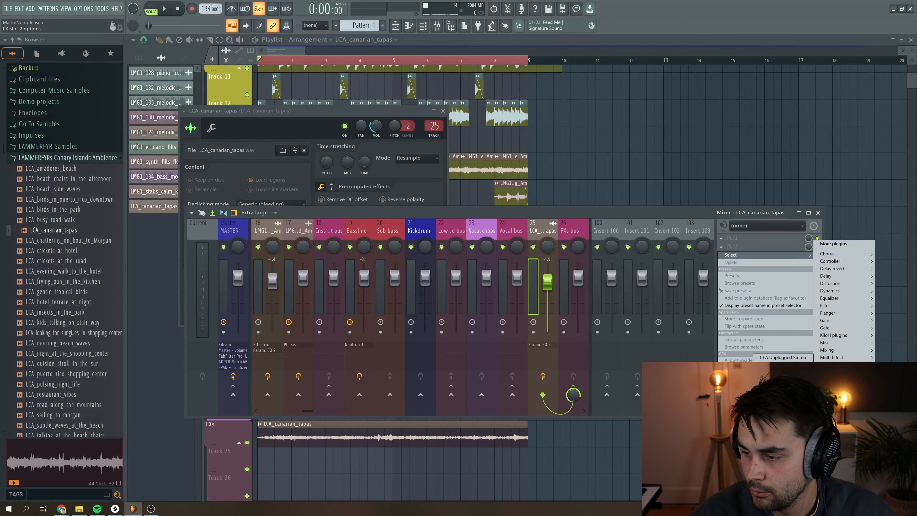
click(773, 402)
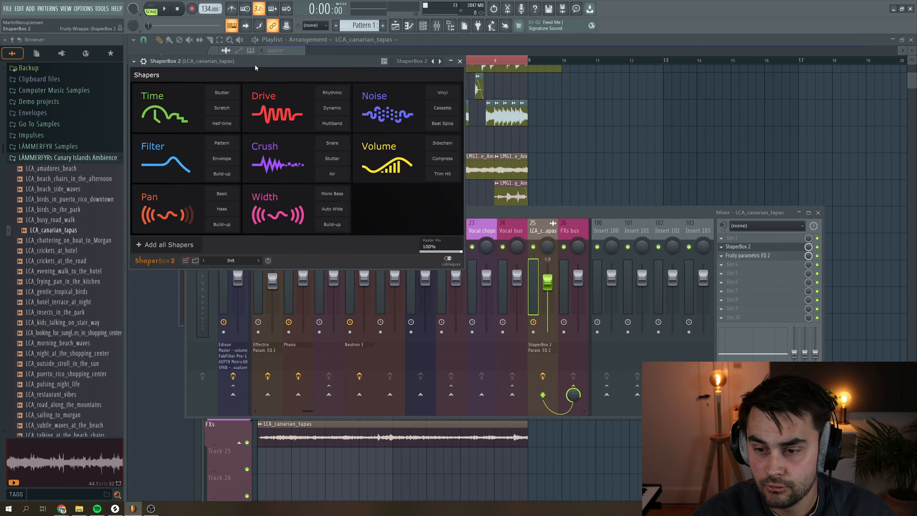
drag(256, 65, 321, 131)
click(285, 275)
Step: Try several Rhythm 1 curves for the Pan shaper, keep the fifth one, and set the mix to 55%
click(233, 285)
click(247, 292)
click(260, 292)
click(295, 292)
click(278, 292)
drag(507, 144, 494, 145)
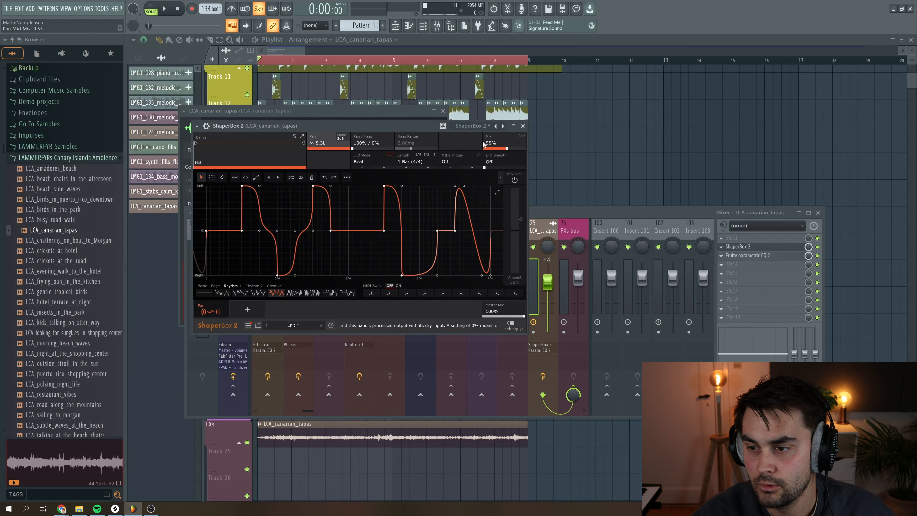
Step: Switch the Pan shaper's LFO mode to Hertz, slow its speed to 0.242 Hz, and audition the ambience
click(364, 162)
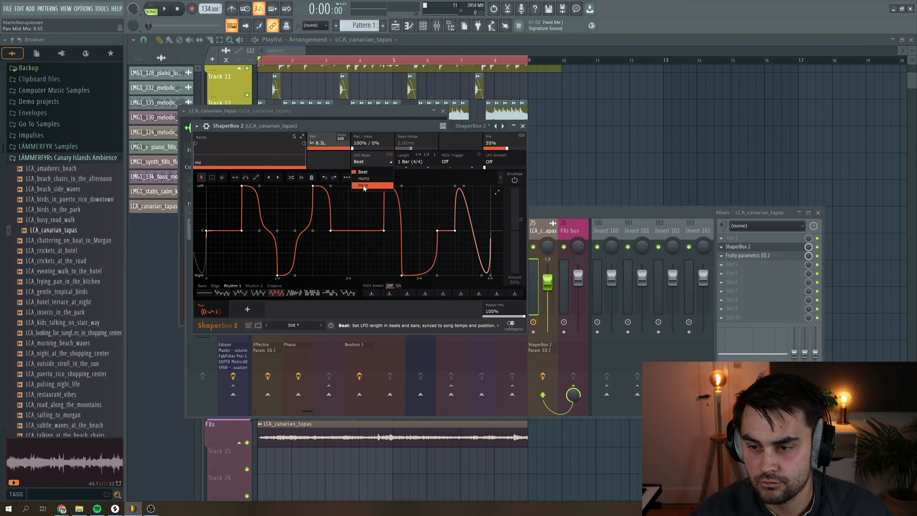
click(363, 178)
mouse_move(417, 162)
mouse_down()
mouse_move(408, 162)
mouse_move(419, 166)
mouse_up()
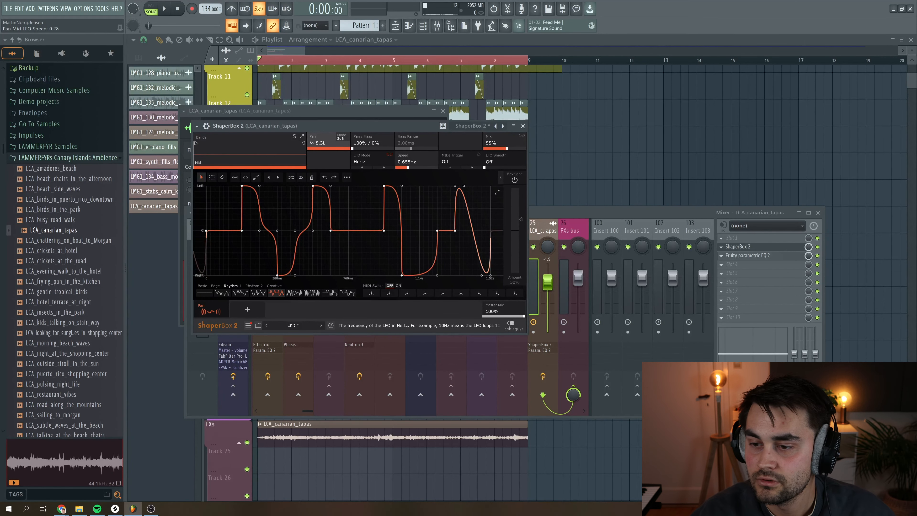
click(523, 126)
key(space)
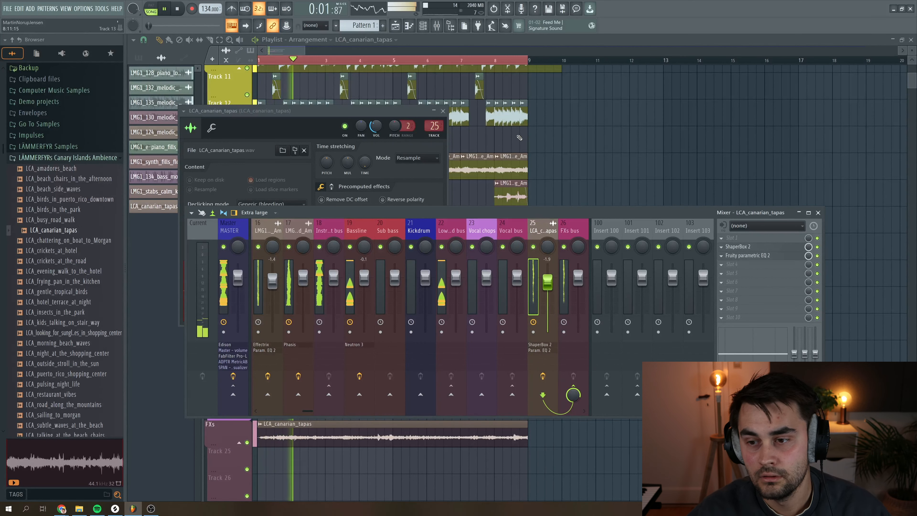
key(space)
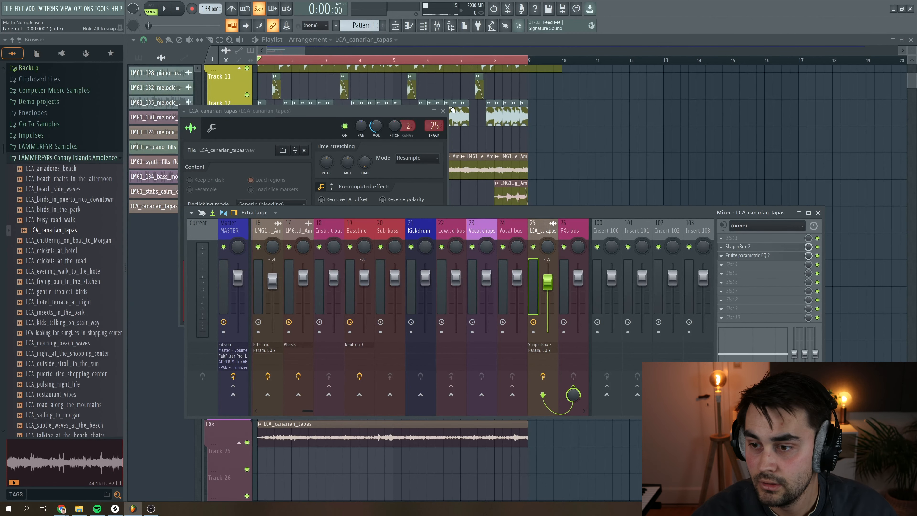
Step: Close the LCA_canarian_tapas channel settings and lower its mixer fader to -2.1 dB during playback
click(443, 111)
key(space)
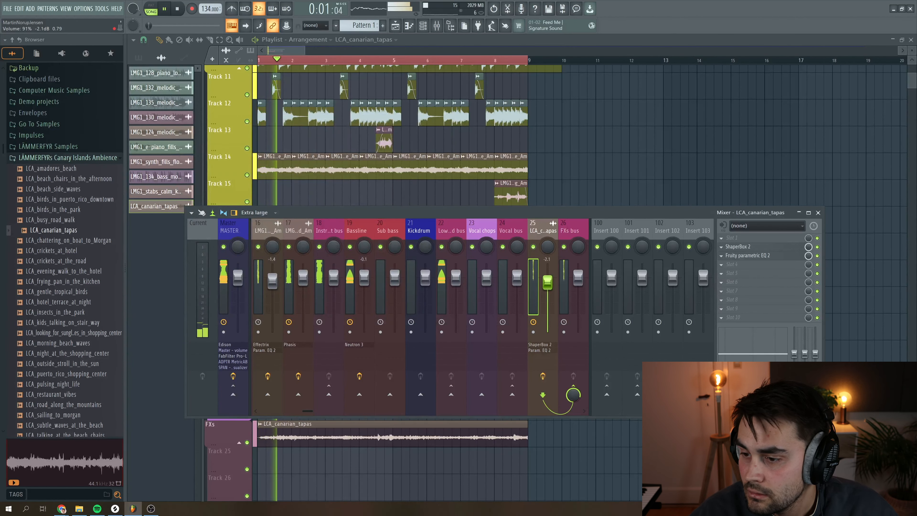
key(space)
Step: Add a Volume shaper with a 1/4 sidechain curve at 67% mix in ShaperBox 2, audition it, and close the mixer
click(738, 246)
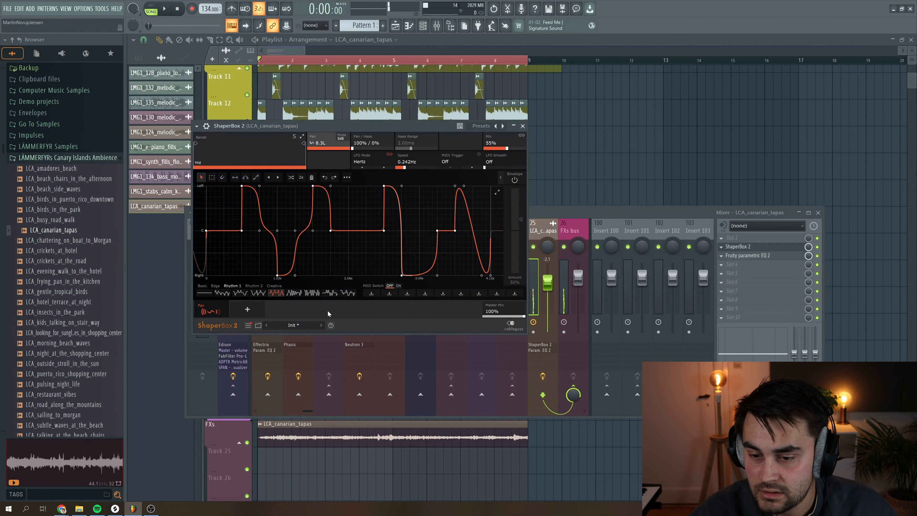
click(248, 310)
click(506, 208)
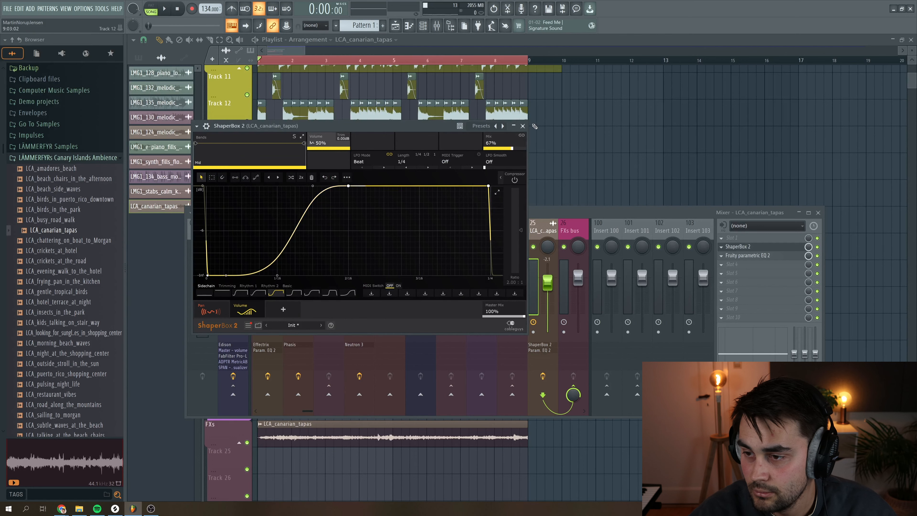
click(738, 247)
key(space)
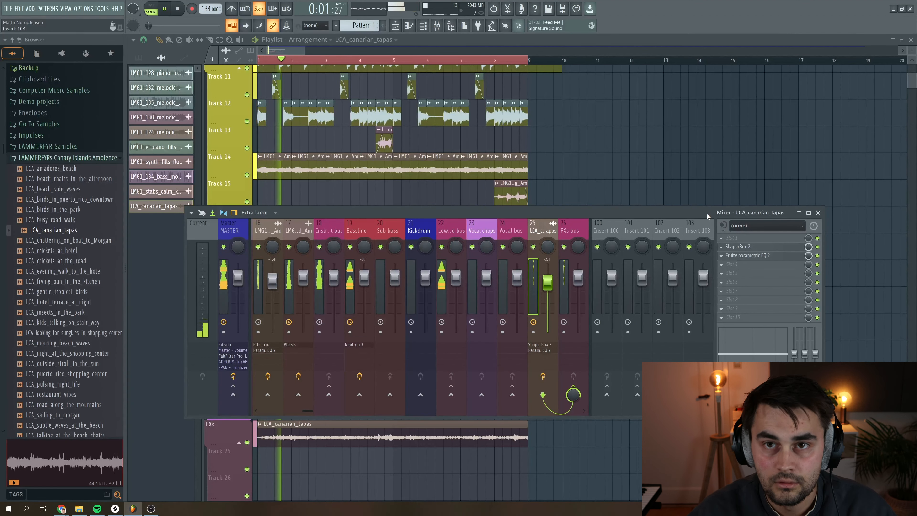
click(818, 212)
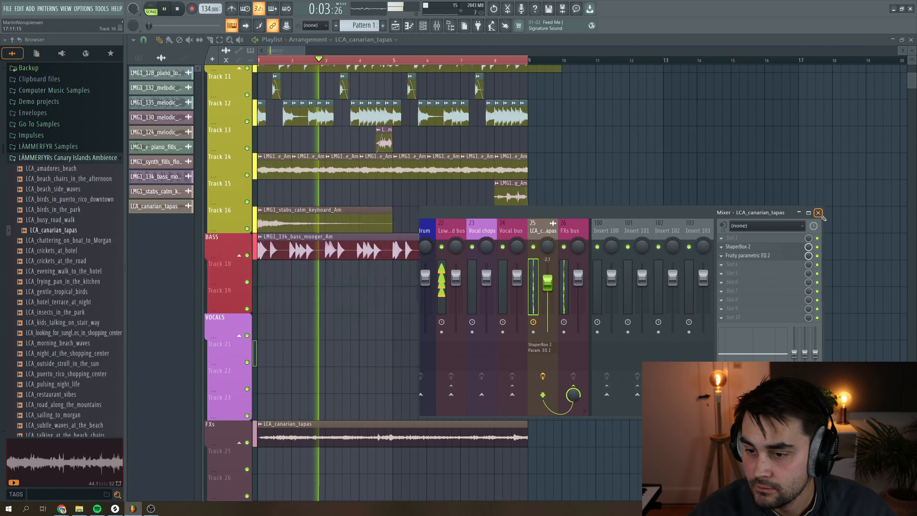
key(space)
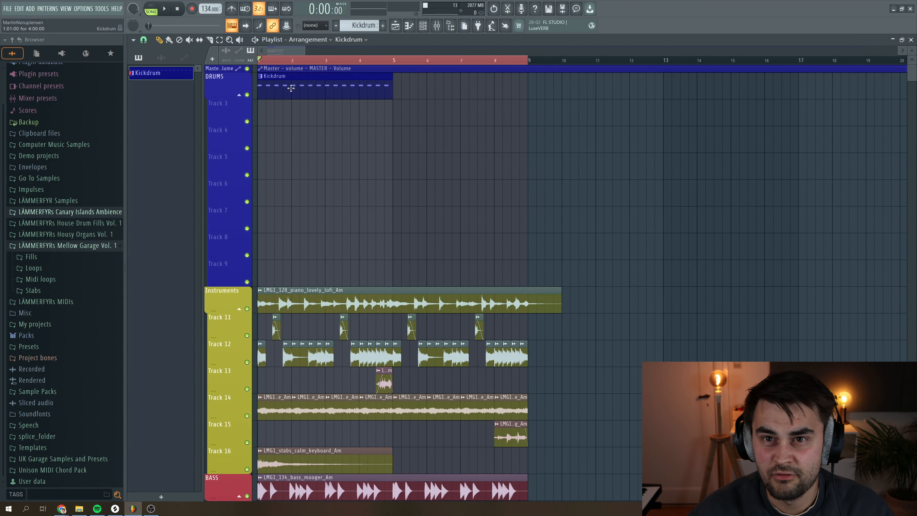
Step: Place a second Kickdrum pattern clip at bar 5 on the DRUMS track while the arrangement plays
key(space)
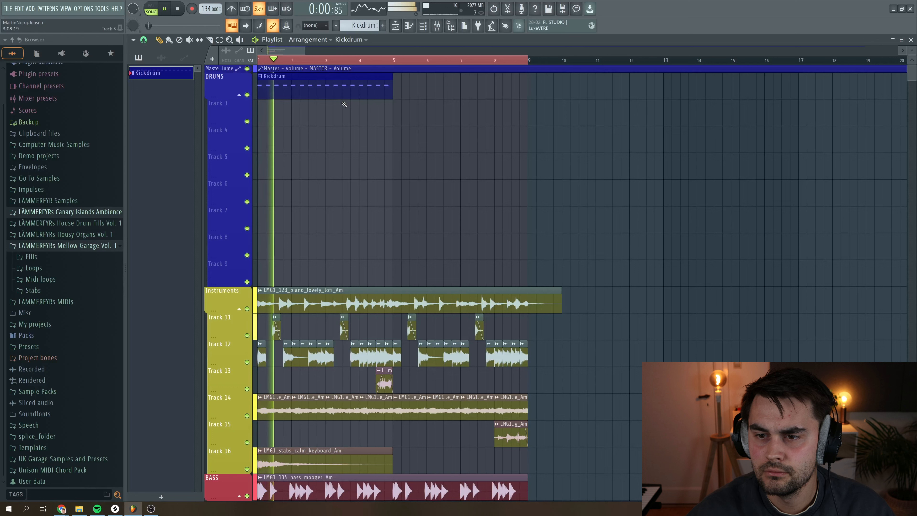
click(409, 90)
key(space)
Step: Sidechain the Kickdrum mixer track to the Bassline track
click(423, 28)
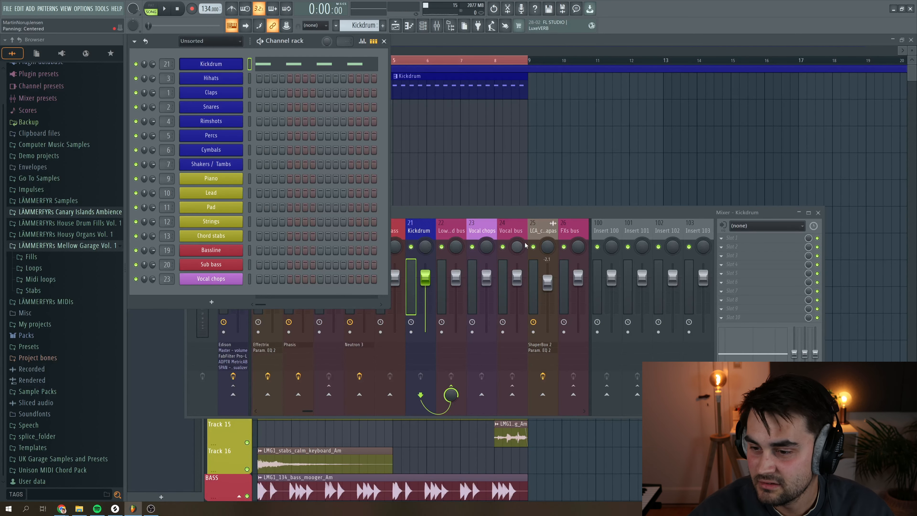
click(403, 233)
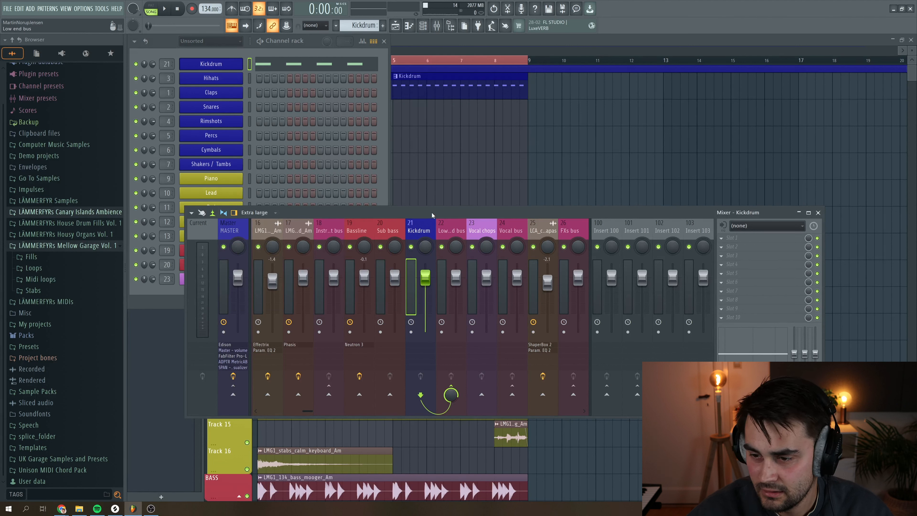
right_click(357, 399)
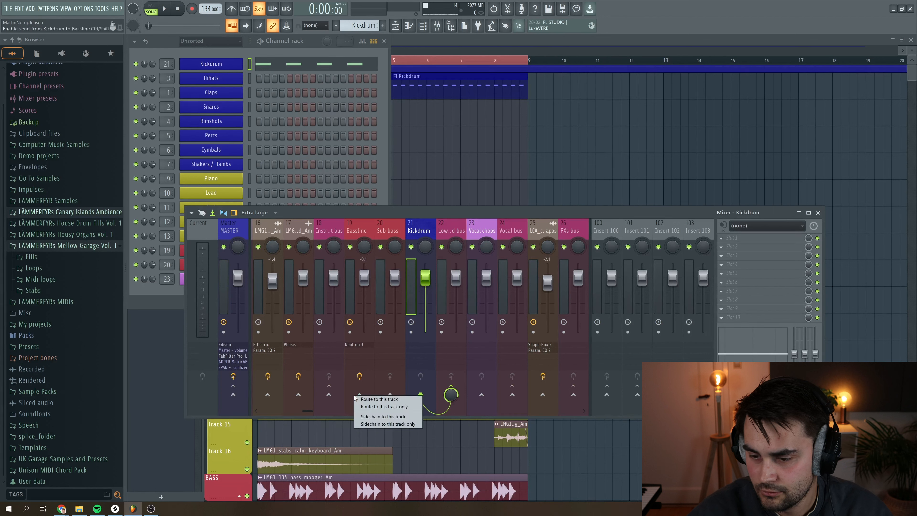
click(379, 417)
Step: Insert Fruity Limiter after Neutron 3 on the Bassline mixer track
click(362, 226)
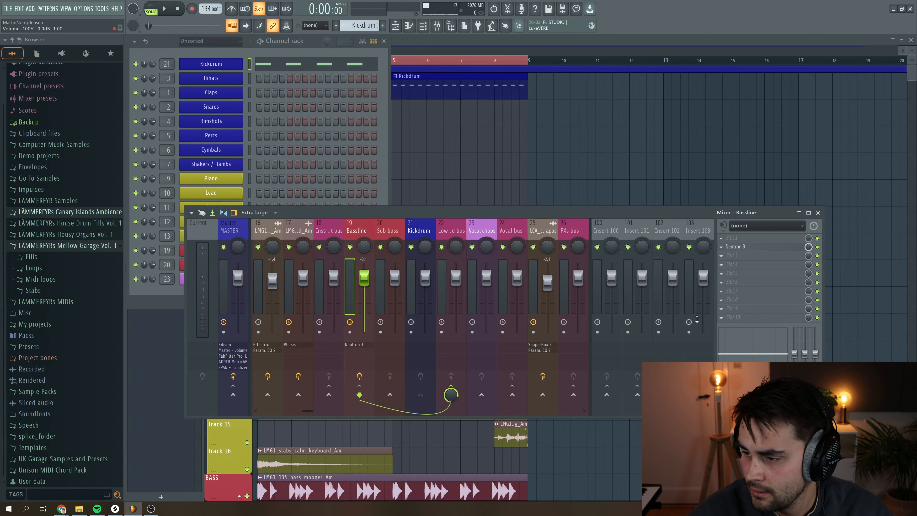
click(721, 256)
mouse_move(736, 264)
mouse_move(830, 290)
click(769, 321)
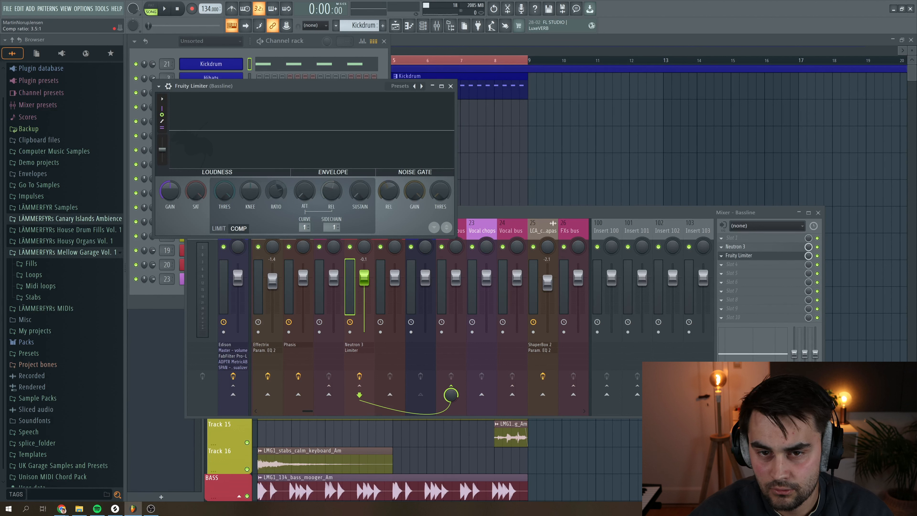
Step: Lower the Bassline limiter's compressor threshold to about -13 dB, raise its ratio, and fine-tune the compression during playback
scroll(224, 199, down, 10)
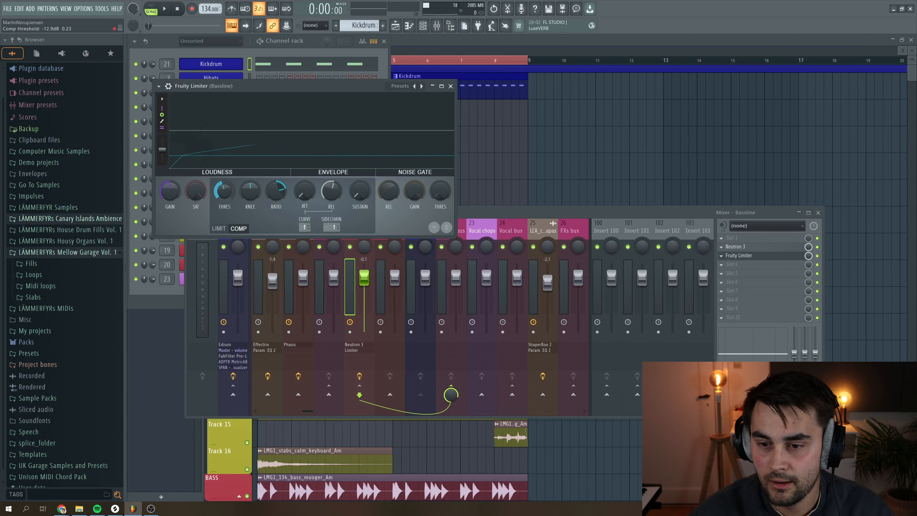
scroll(225, 199, down, 3)
key(space)
scroll(224, 199, down, 2)
drag(224, 191, 224, 194)
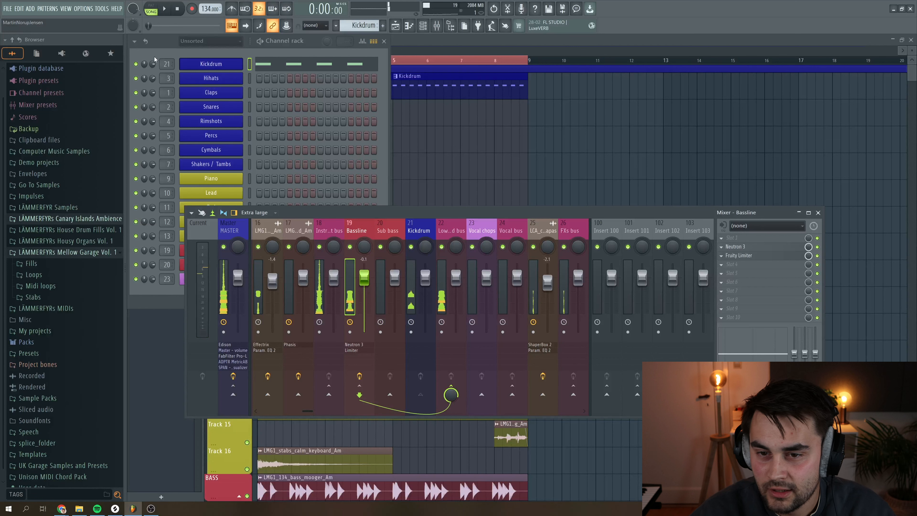
Step: Set the Kickdrum channel volume to 79% and insert Fruity soft clipper in slot 2 of its mixer track
click(153, 64)
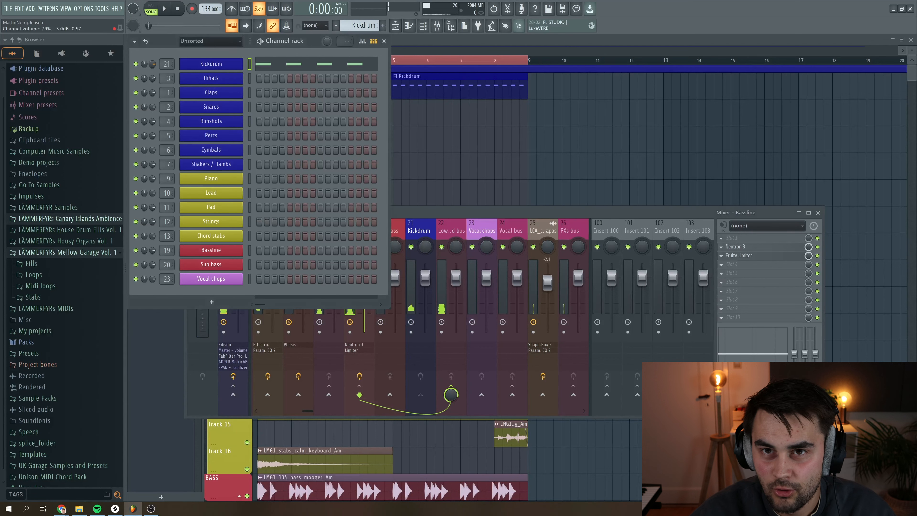
click(430, 218)
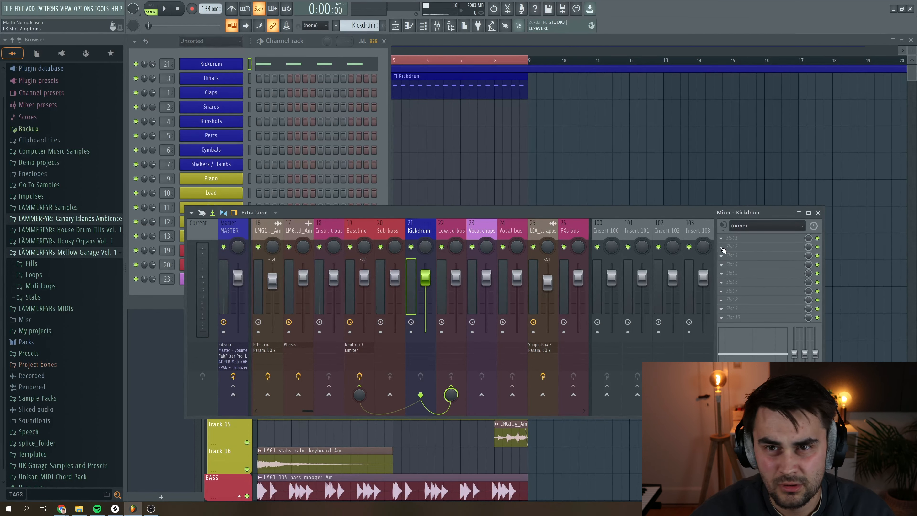
click(723, 249)
mouse_move(830, 292)
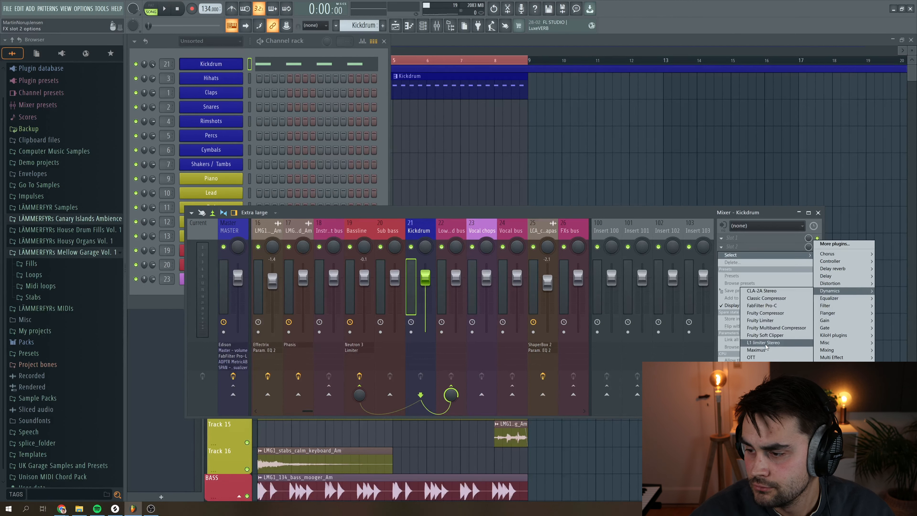
click(765, 335)
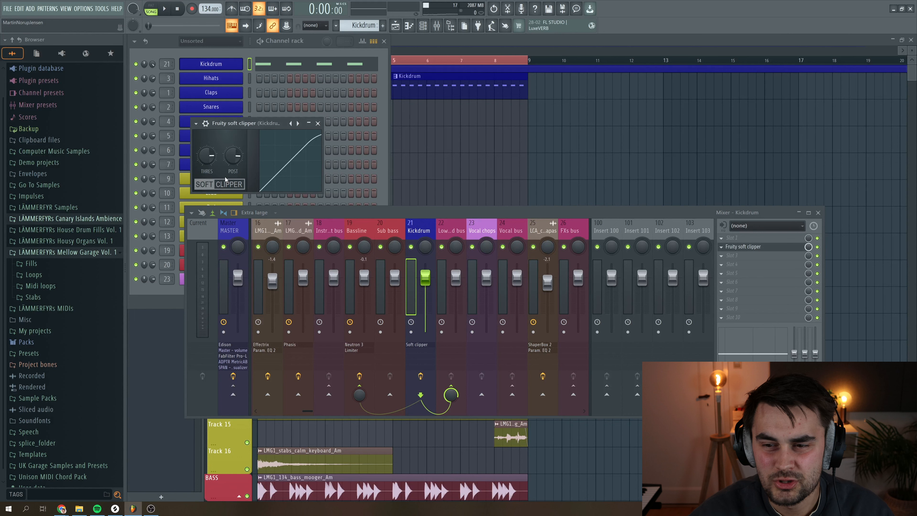
drag(248, 127, 440, 137)
Step: Lower the Bassline mixer fader to -0.6 dB while listening to its balance with the kick
key(space)
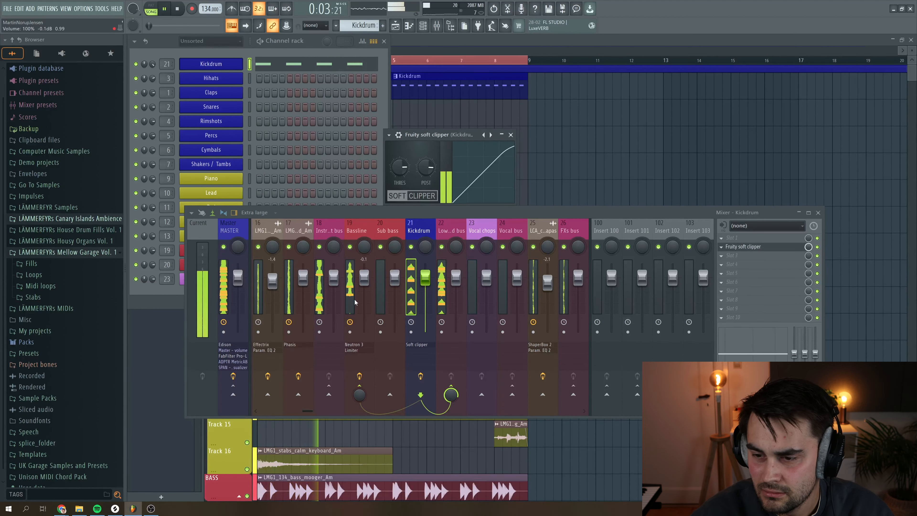
click(364, 277)
drag(364, 278, 364, 279)
key(space)
Step: Insert Transient Master before the soft clipper on the Kickdrum mixer track and raise its attack to about 14% while auditioning
click(419, 233)
click(721, 238)
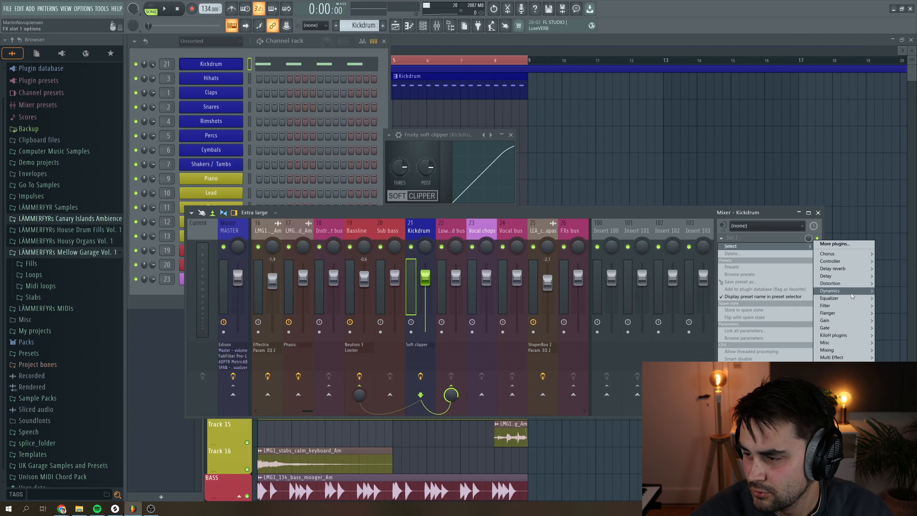
click(762, 380)
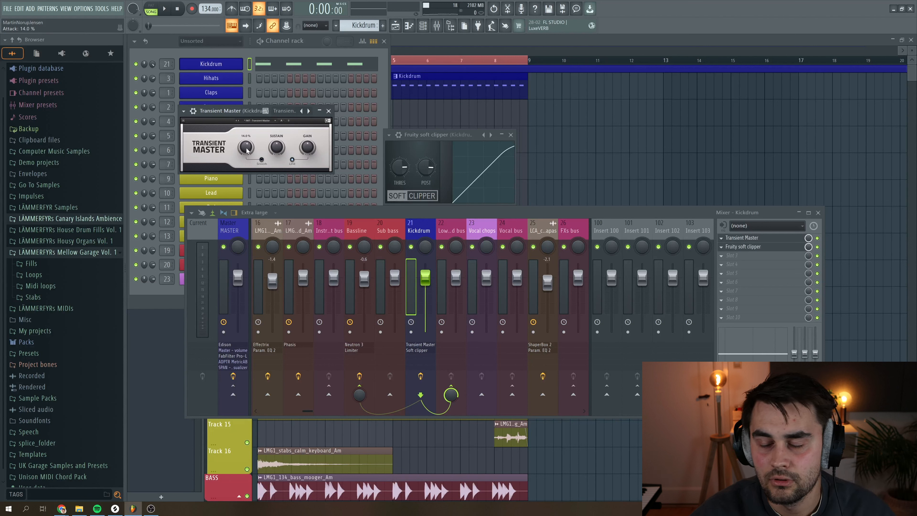
key(space)
drag(246, 146, 246, 144)
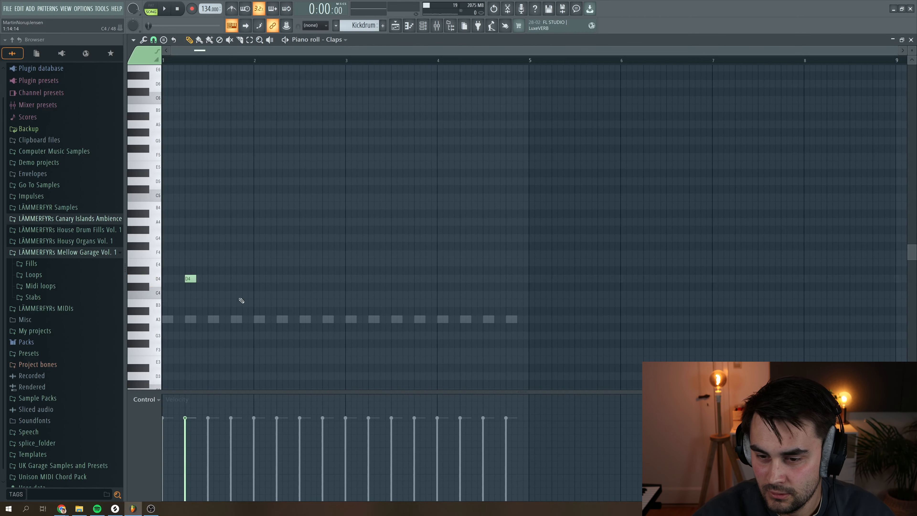
Step: Duplicate the D4 clap note onto beats 2 and 4 across four bars and audition the pattern
key(ctrl+a)
key(ctrl+b)
key(ctrl+b)
key(ctrl+b)
key(space)
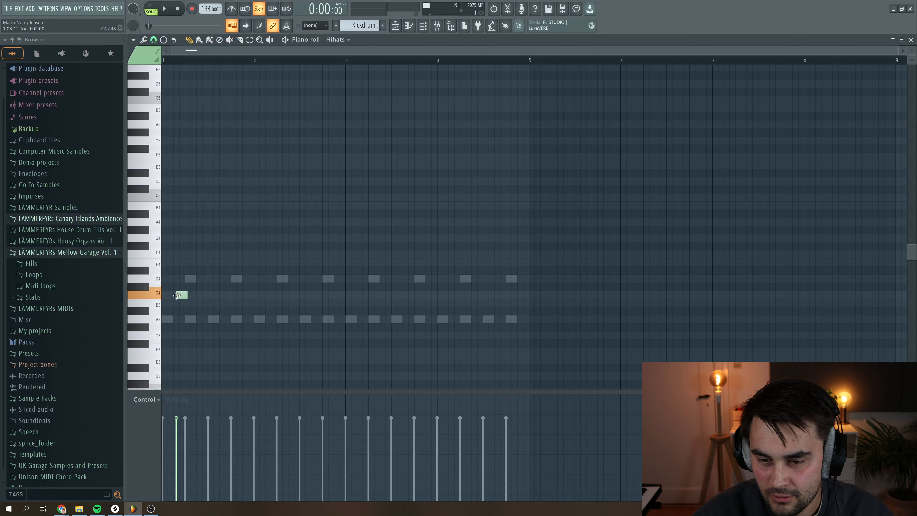
Step: Duplicate the offbeat C4 hihat note on every beat across four bars, audition the drums, and close the piano roll
key(ctrl+a)
key(ctrl+b)
key(ctrl+b)
key(ctrl+b)
key(ctrl+b)
key(ctrl+b)
key(ctrl+b)
key(ctrl+b)
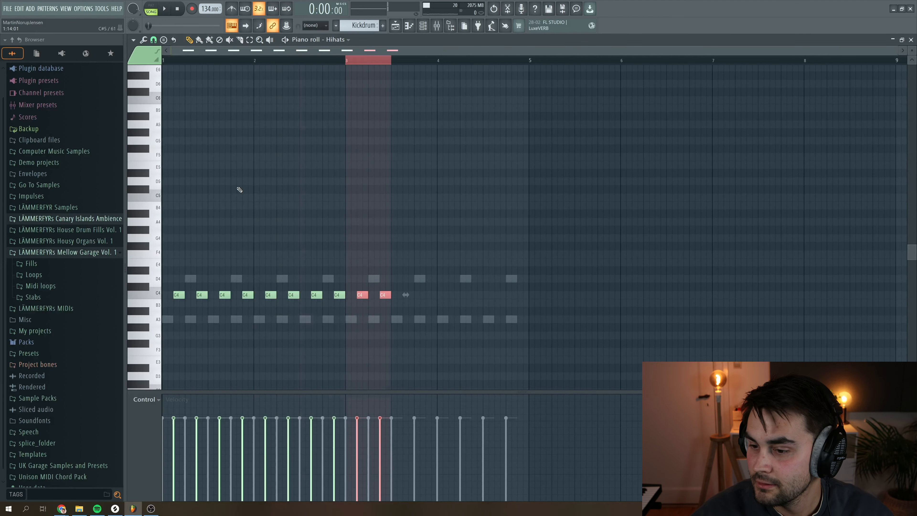
key(space)
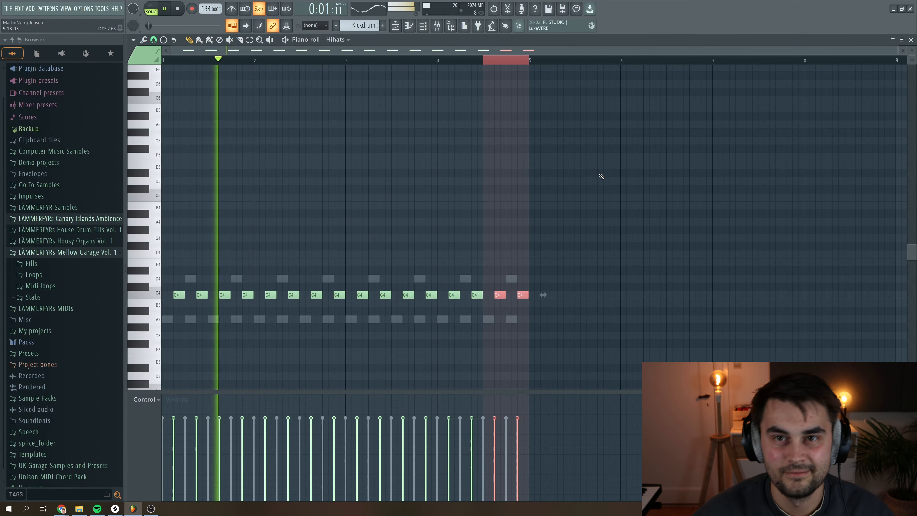
click(911, 40)
key(space)
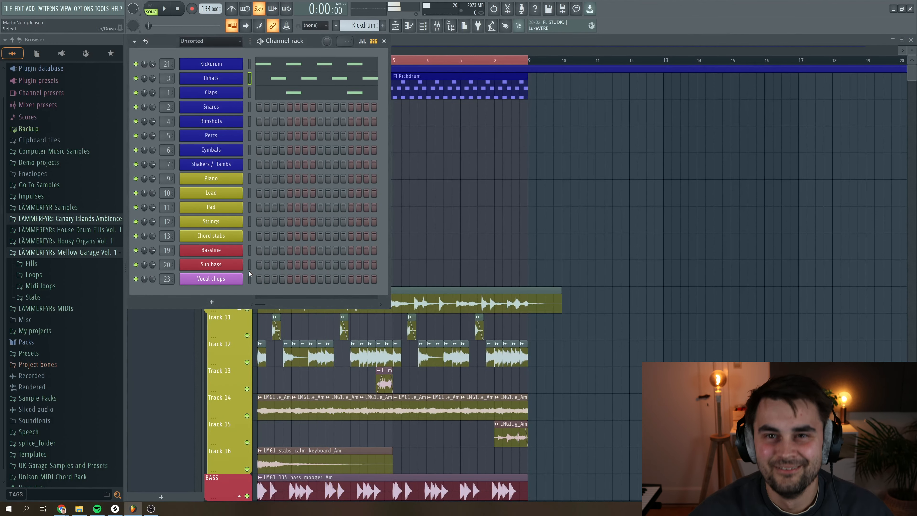
Step: Add short D5 ghost hihat notes around the starts of bars 1 to 4 in the Hihats piano roll while auditioning
right_click(216, 78)
click(260, 76)
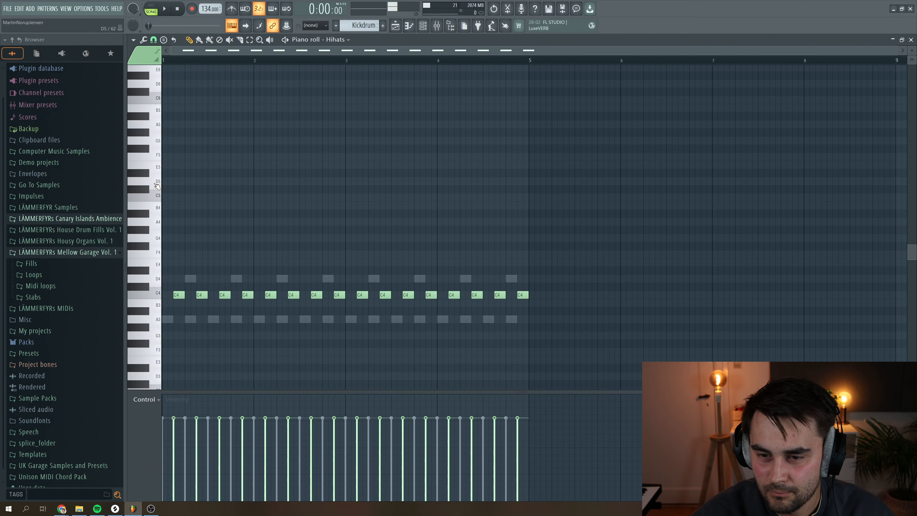
drag(173, 181, 168, 181)
key(space)
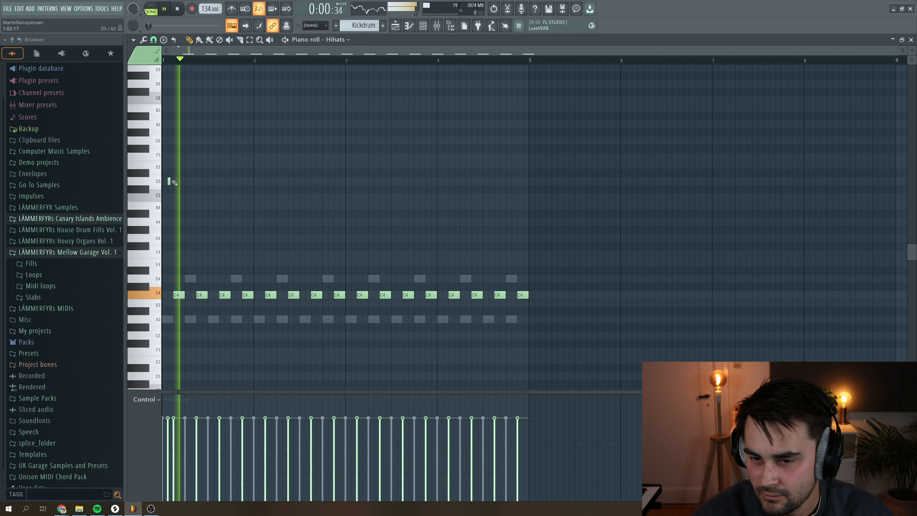
drag(262, 180, 250, 180)
click(260, 180)
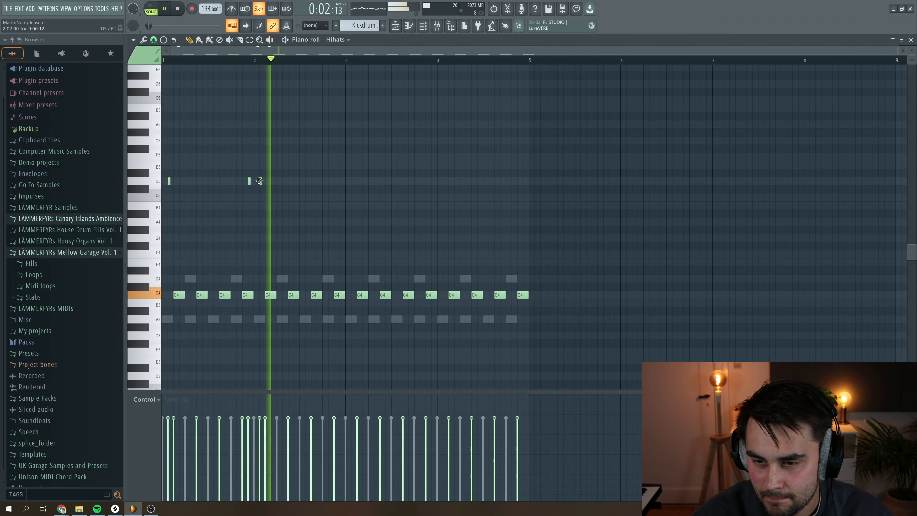
click(351, 181)
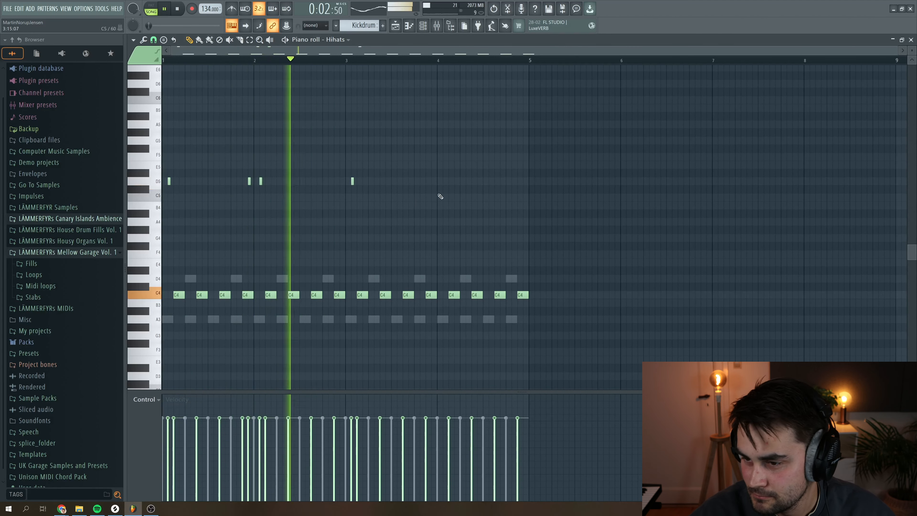
click(432, 181)
click(445, 181)
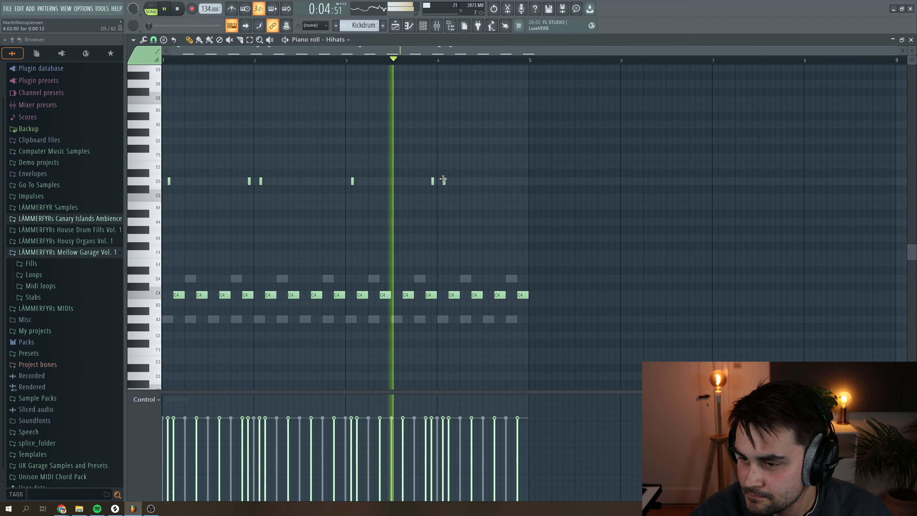
key(space)
Step: Quantize the D5 ghost hihat notes with the MPC 58% groove template
drag(510, 152, 161, 218)
click(143, 40)
click(156, 97)
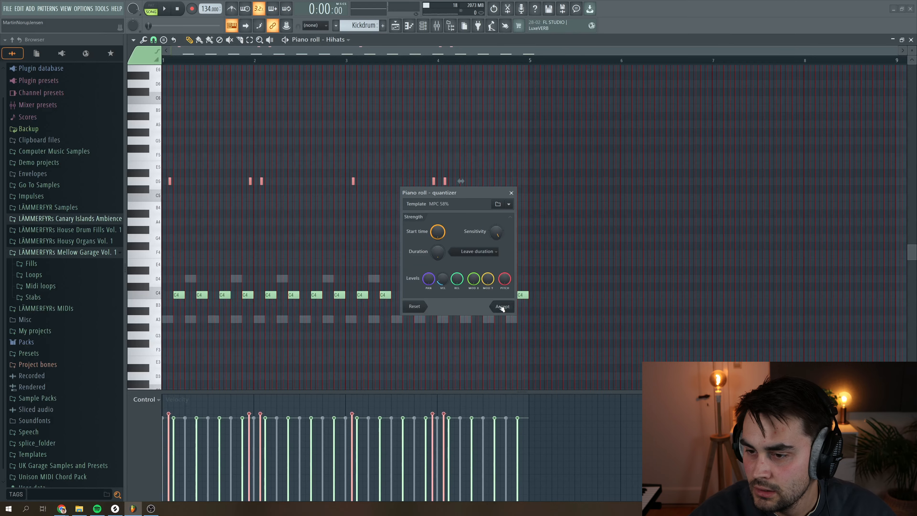
click(502, 308)
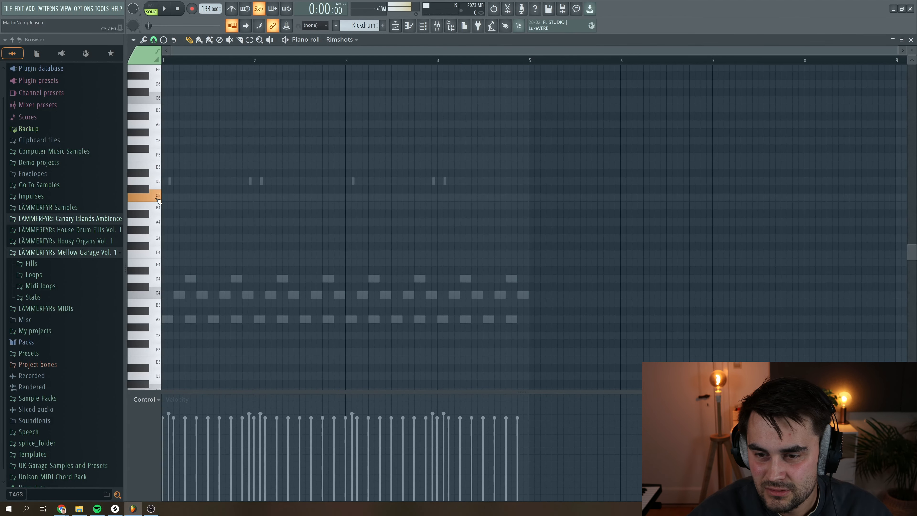
Step: Place two short C5 rimshot notes in bar 1 and two in bar 3, shifting the first pair earlier while auditioning
click(226, 197)
key(space)
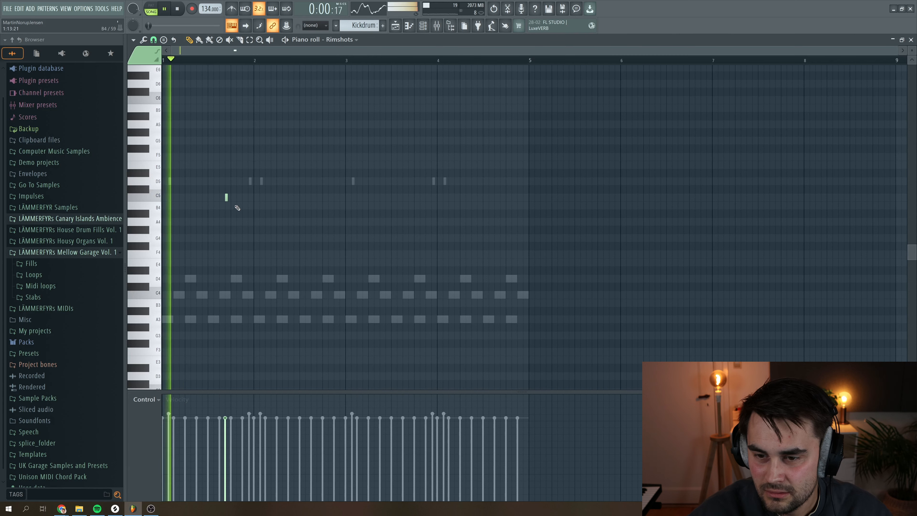
click(237, 197)
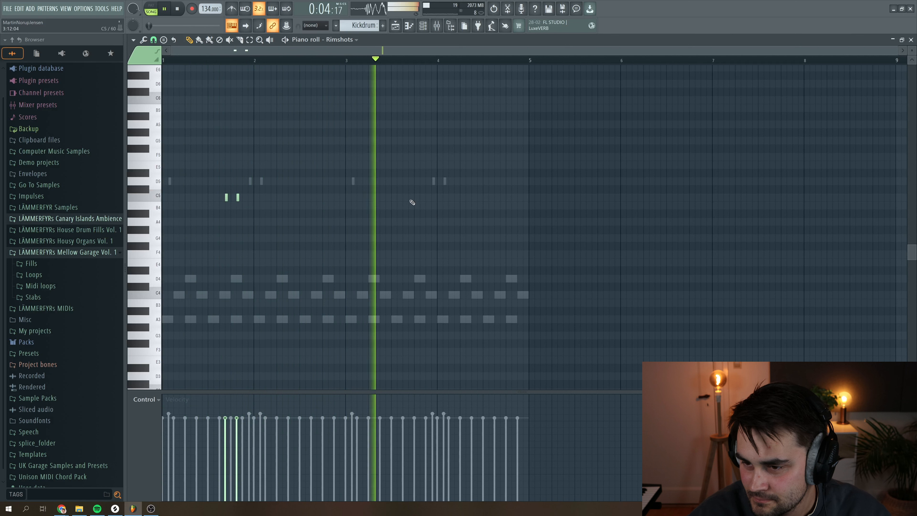
click(390, 198)
click(399, 197)
drag(251, 198, 209, 195)
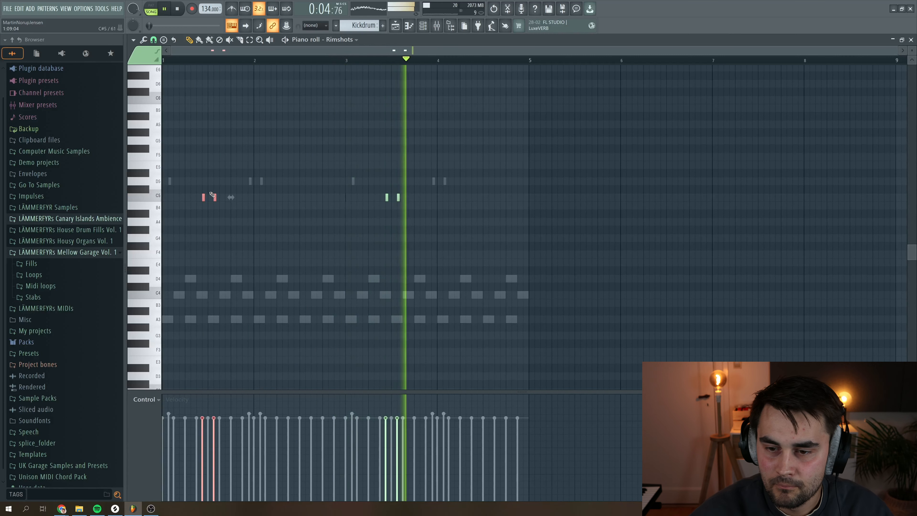
key(space)
Step: Quantize the four rimshot notes with the MPC 58% groove template
drag(502, 231, 105, 152)
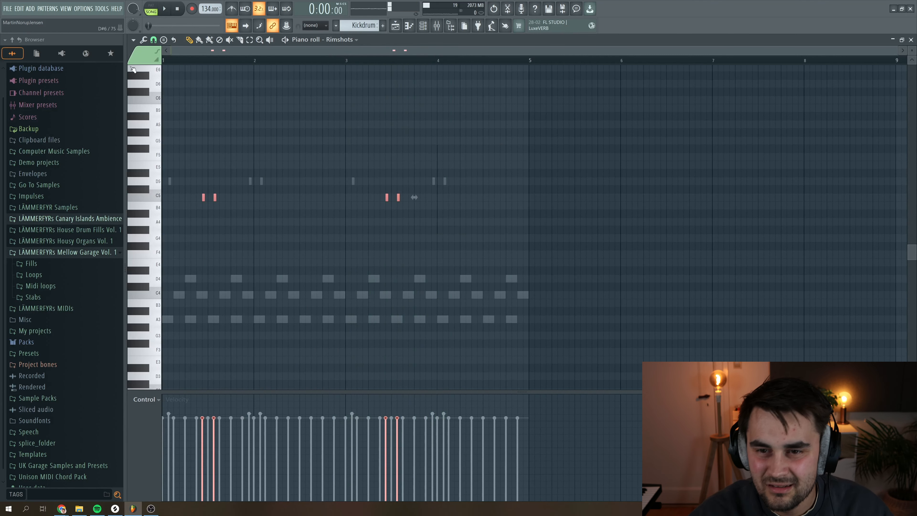
click(143, 40)
click(167, 91)
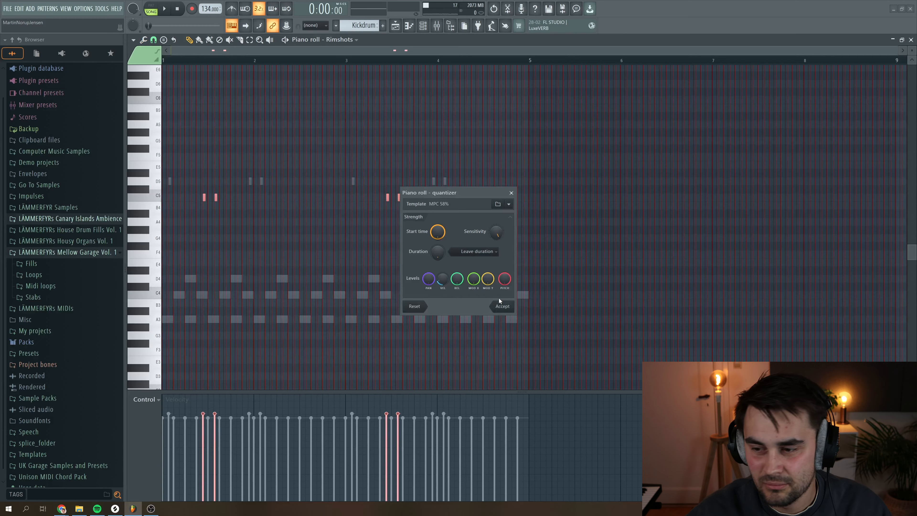
click(502, 307)
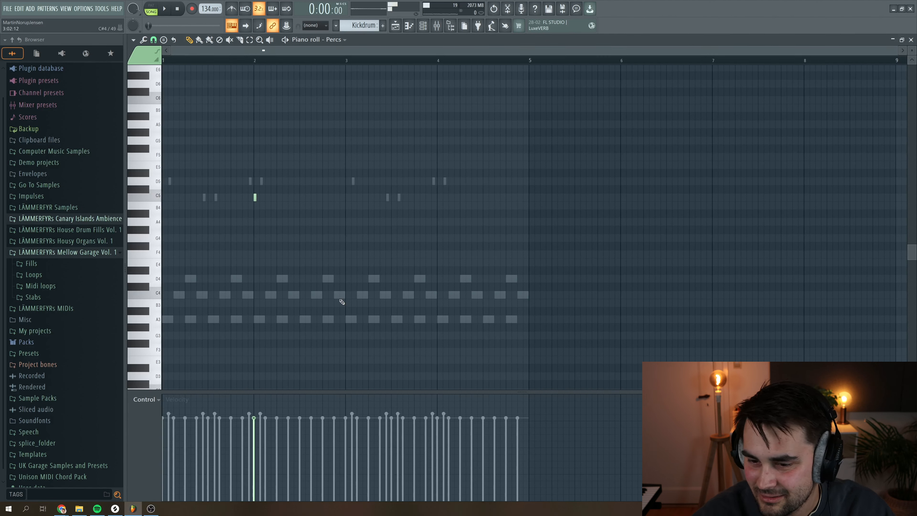
Step: Lower the velocity of the C5 percussion note at bar 2 and audition it
drag(255, 424, 262, 434)
key(space)
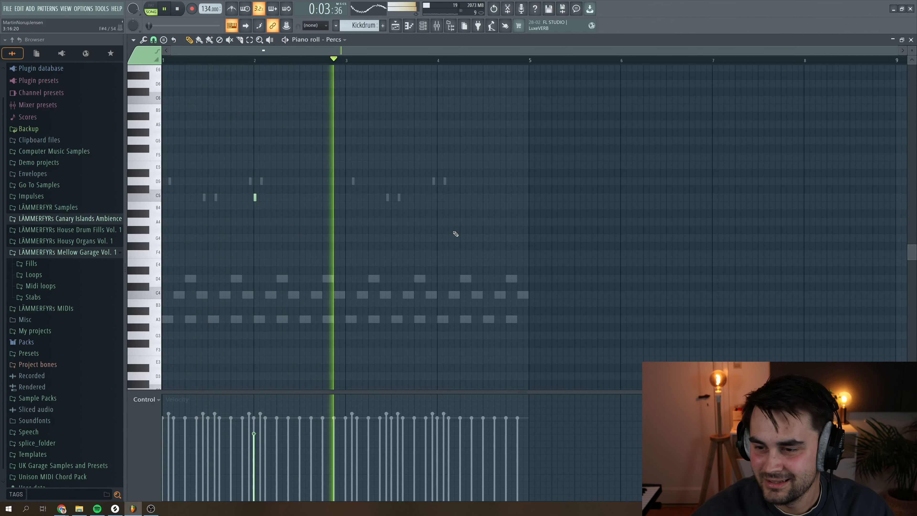
key(space)
Step: Add short A#4 and A4 percussion notes just before bar 3, audition the drum loop, and close the piano roll
click(437, 221)
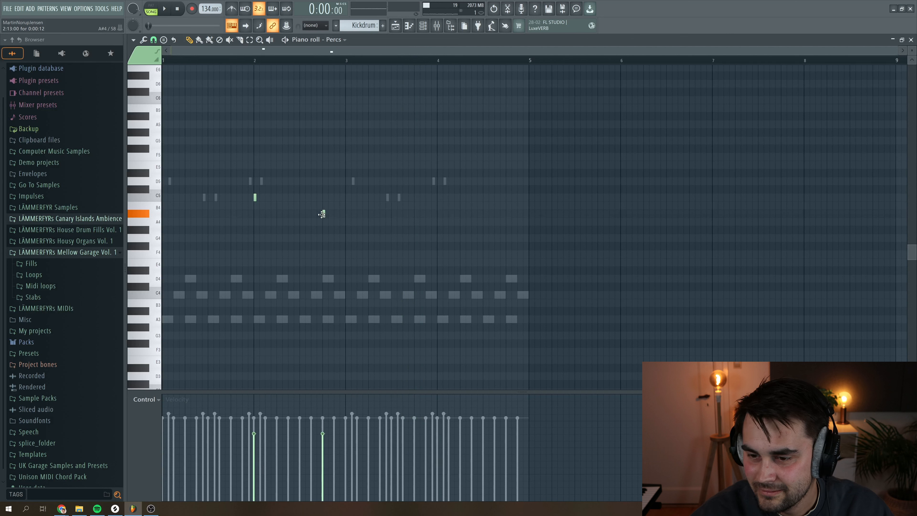
key(space)
drag(324, 219, 338, 217)
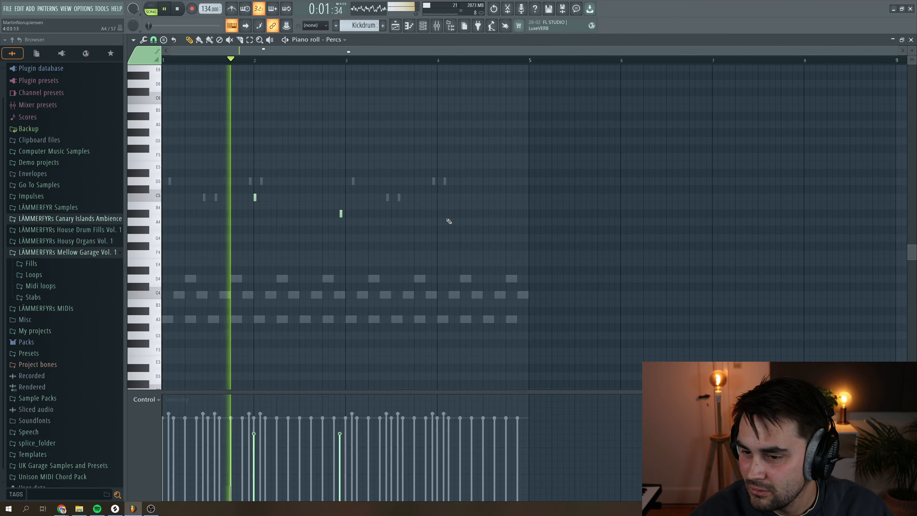
click(335, 221)
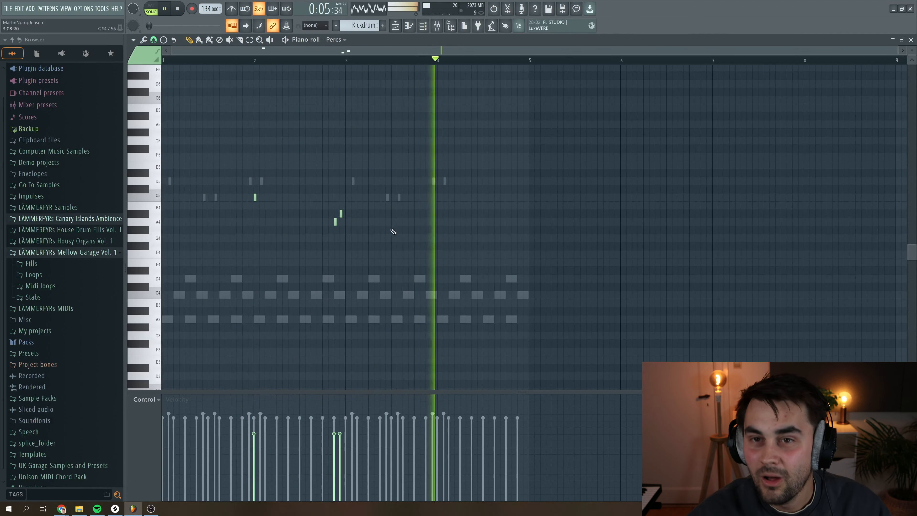
click(910, 39)
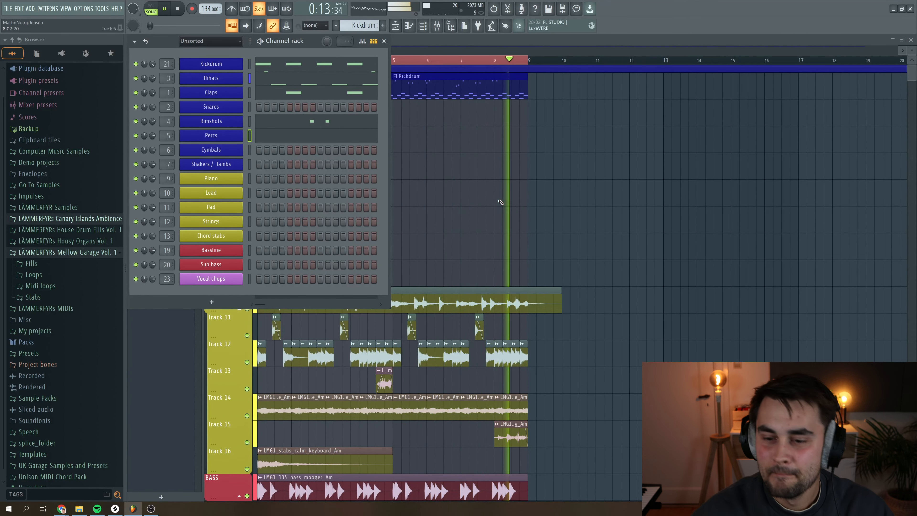
key(space)
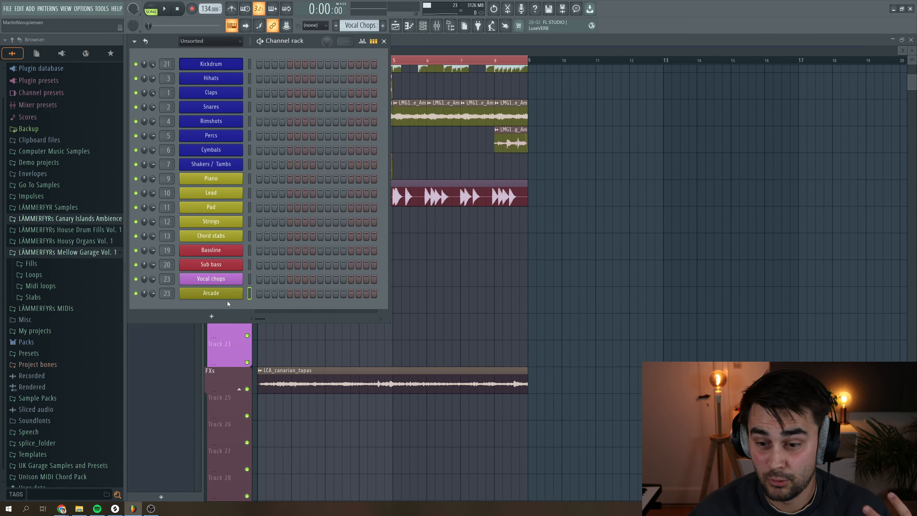
Step: Place C4 notes in bar 1 of the Arcade piano roll while auditioning, then delete the short first note and reposition the other
right_click(227, 292)
click(266, 291)
key(space)
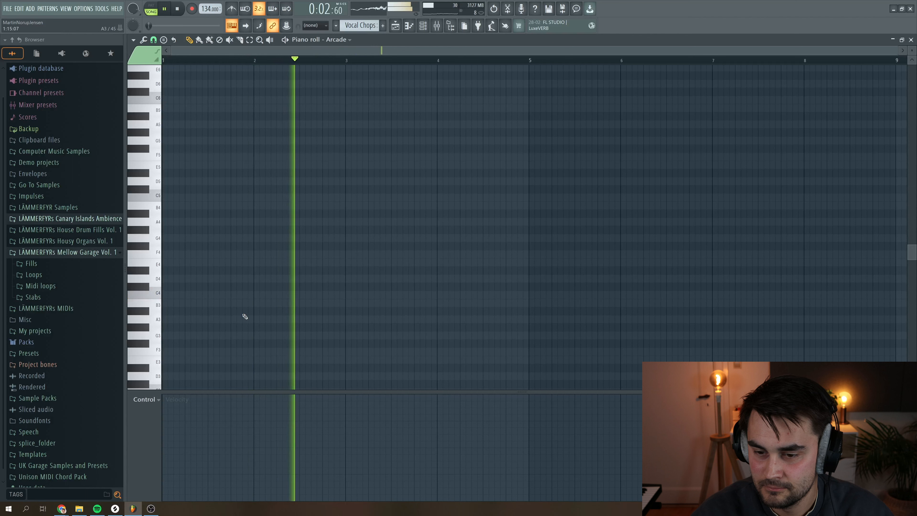
click(208, 296)
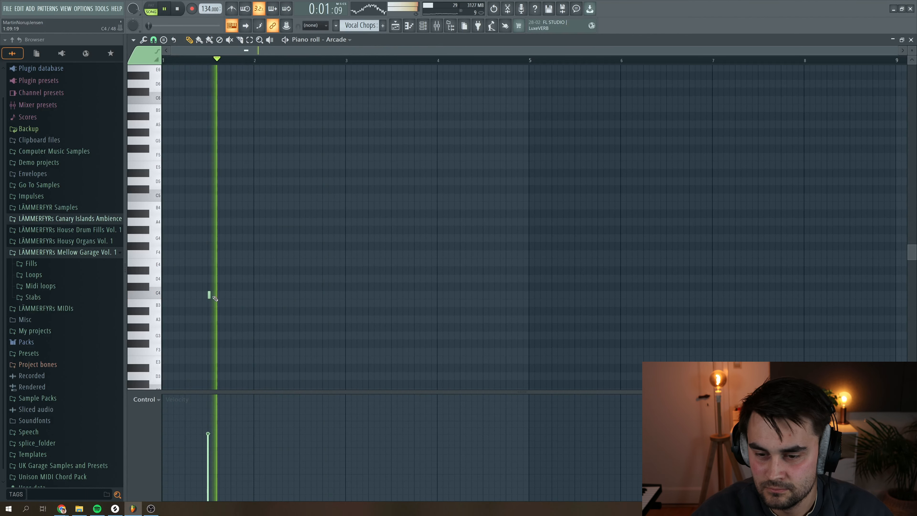
click(225, 295)
key(space)
key(space)
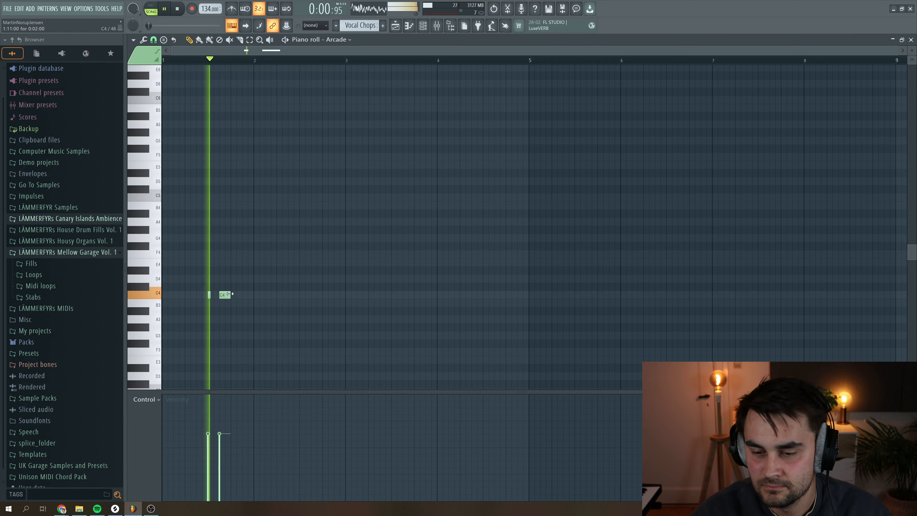
right_click(209, 295)
key(space)
drag(222, 295, 224, 295)
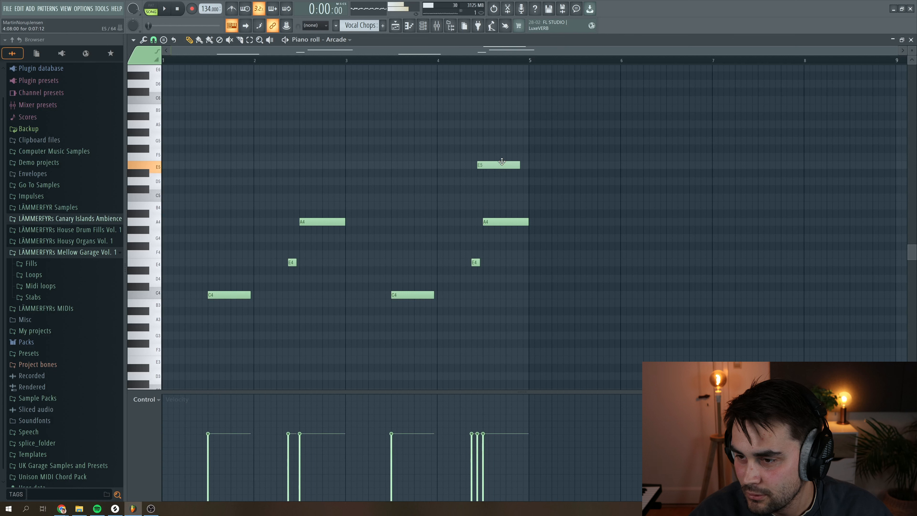
Step: Move the E5 vocal chop note in bar 4 to start together with the A4 note, and audition the melody
drag(508, 161, 504, 162)
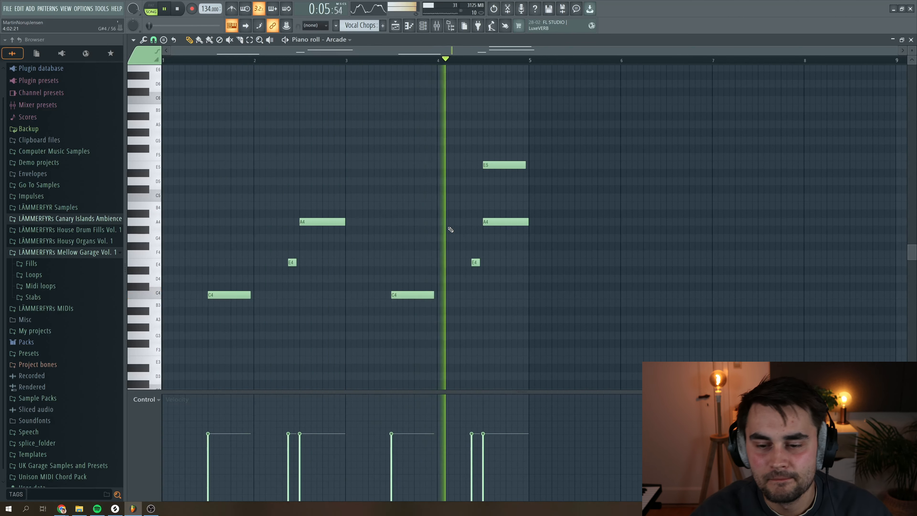
key(space)
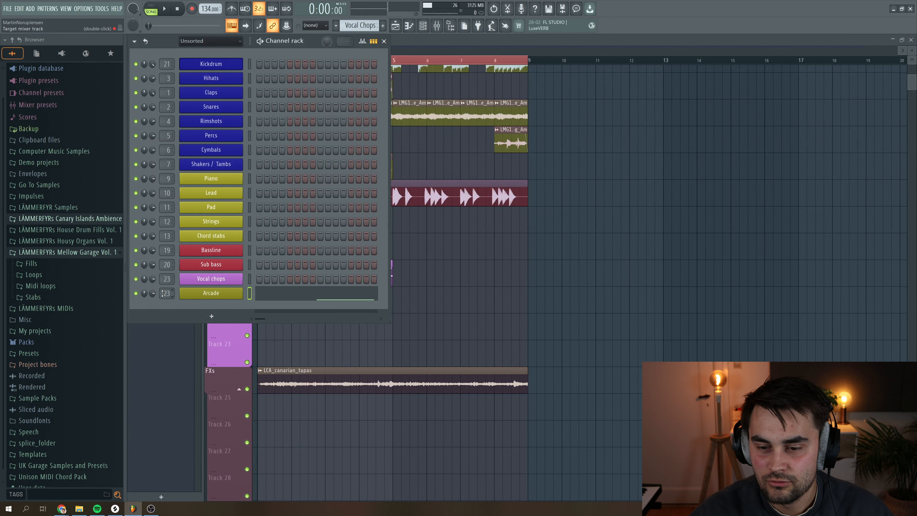
Step: Open the Arcade channel's mixer track, Vocal chops, insert Fruity Delay 3 on it, and audition the echoes
double_click(163, 293)
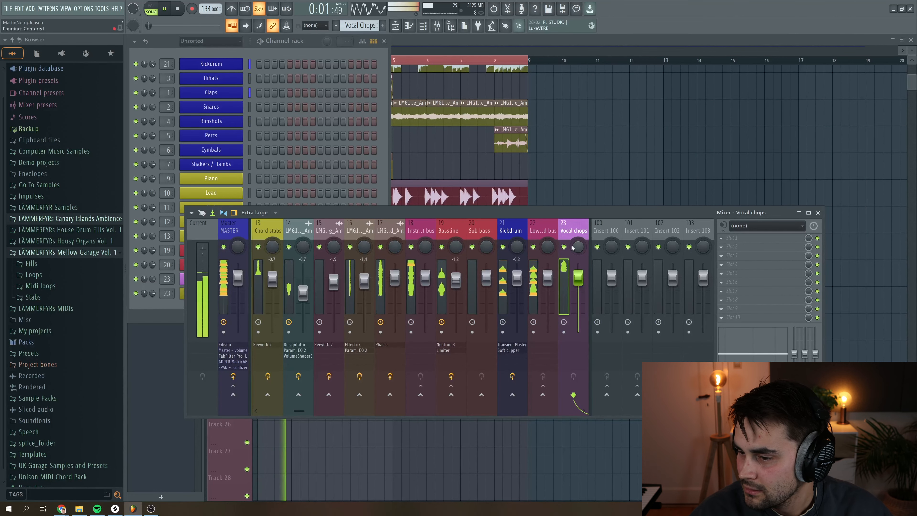
key(space)
click(721, 255)
mouse_move(835, 270)
click(784, 284)
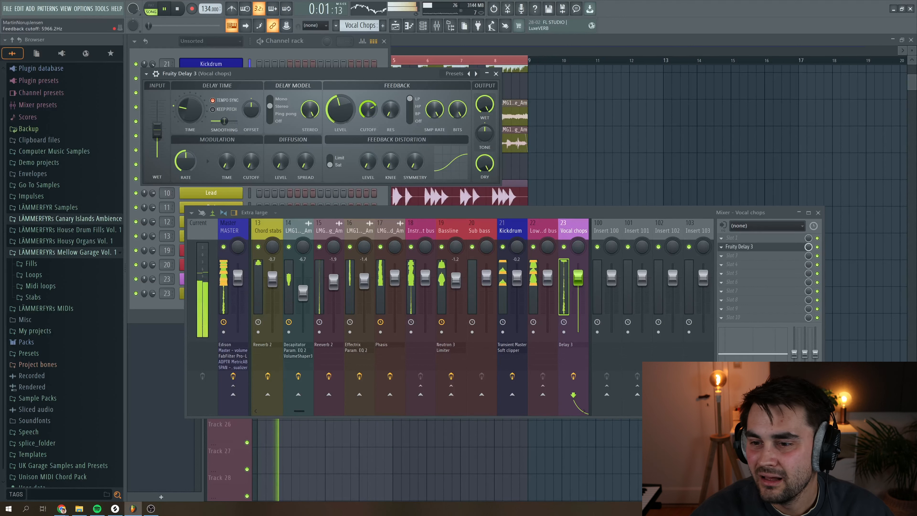
click(497, 75)
key(space)
Step: Insert VolumeShaper3 below the delay on the Vocal chops mixer track and audition its ducking
click(725, 267)
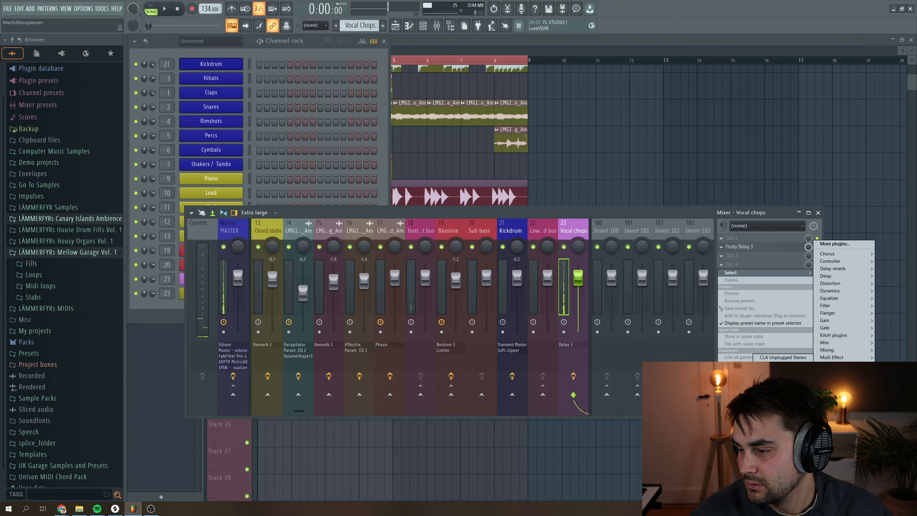
click(837, 430)
key(space)
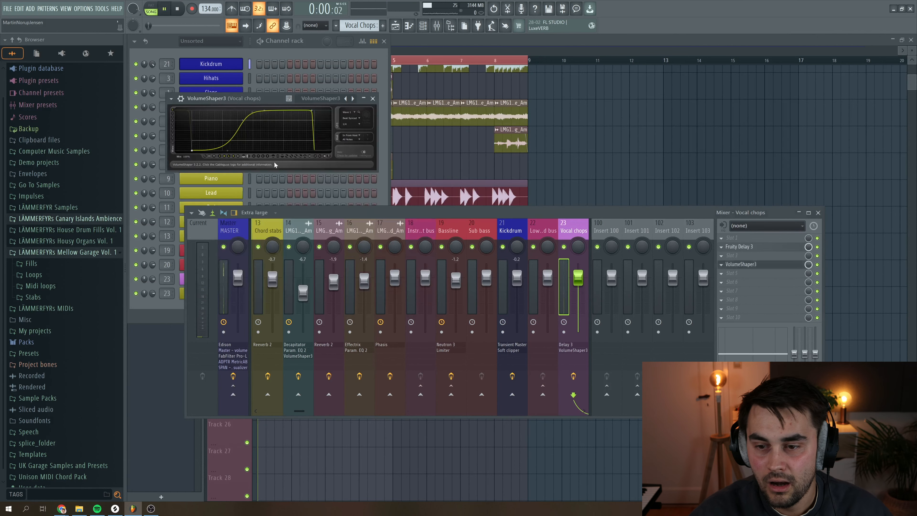
drag(186, 156, 186, 166)
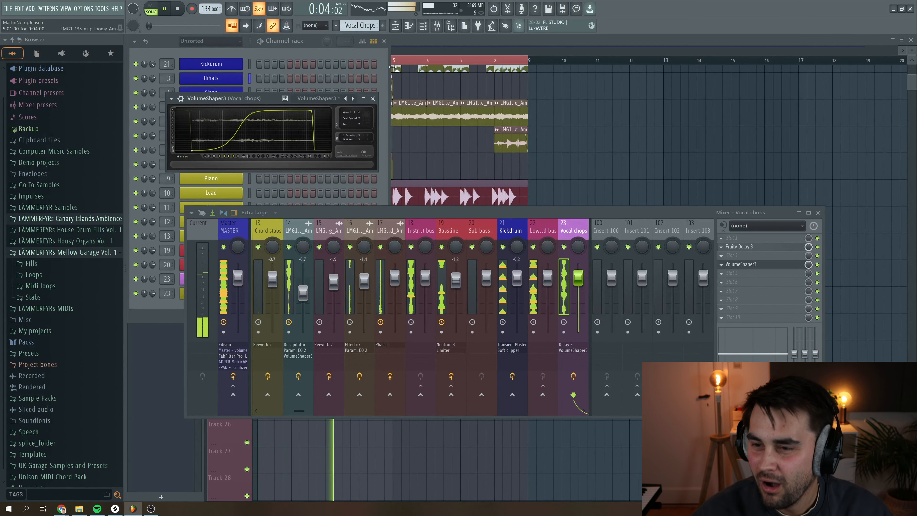
click(373, 99)
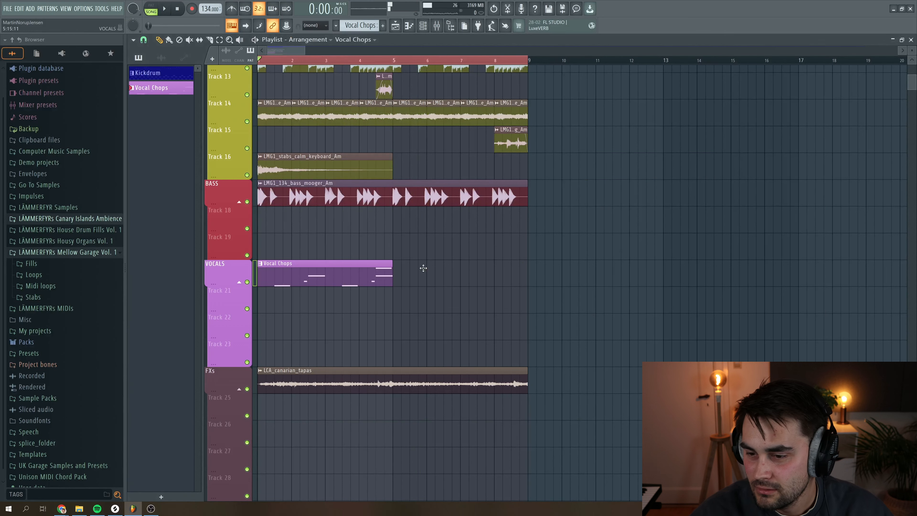
Step: Duplicate the Vocal Chops pattern clip onto bars 5 to 8 of the playlist and start playback
drag(423, 268, 433, 266)
key(space)
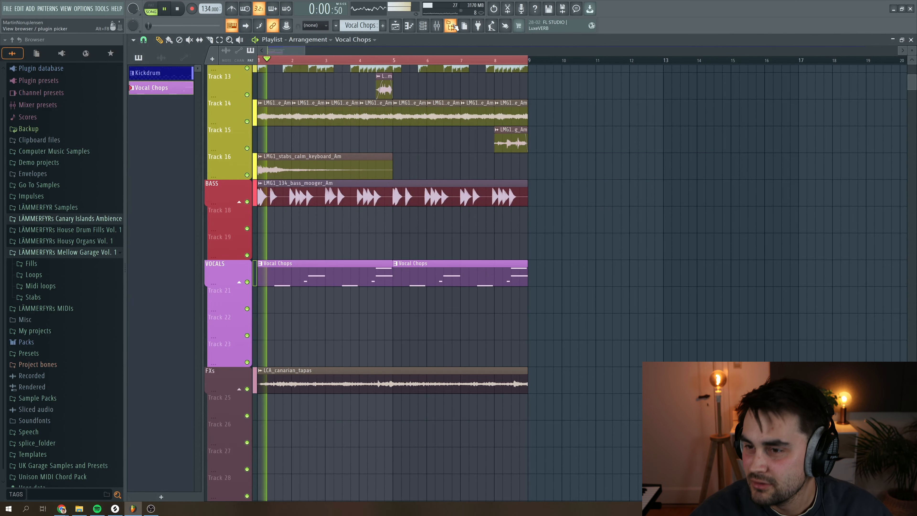
Step: Insert RC-20 Retro Color between the delay and VolumeShaper3 on the Vocal chops track and disable its Noise module
key(F9)
click(722, 255)
mouse_move(732, 263)
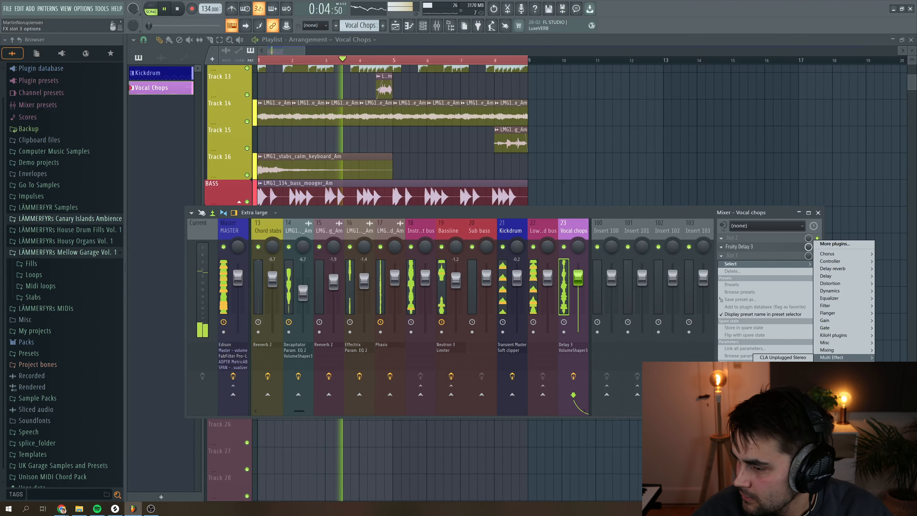
click(780, 401)
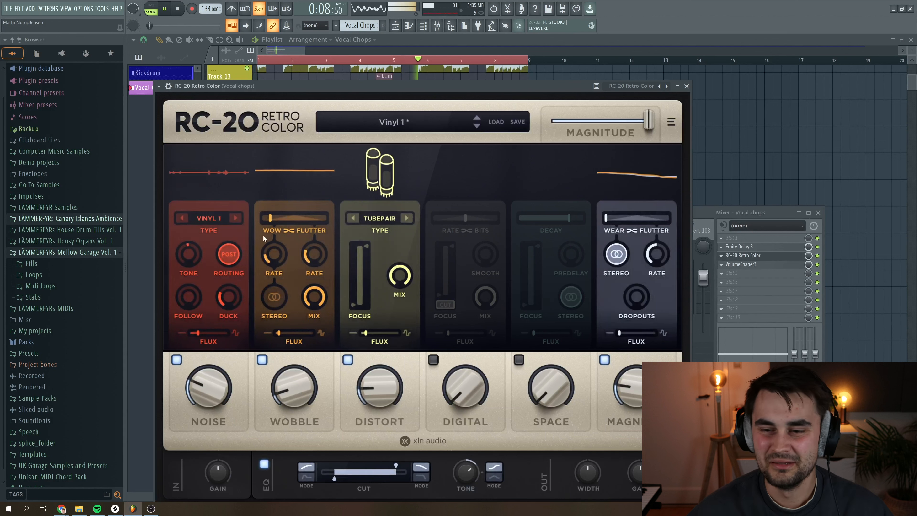
click(176, 360)
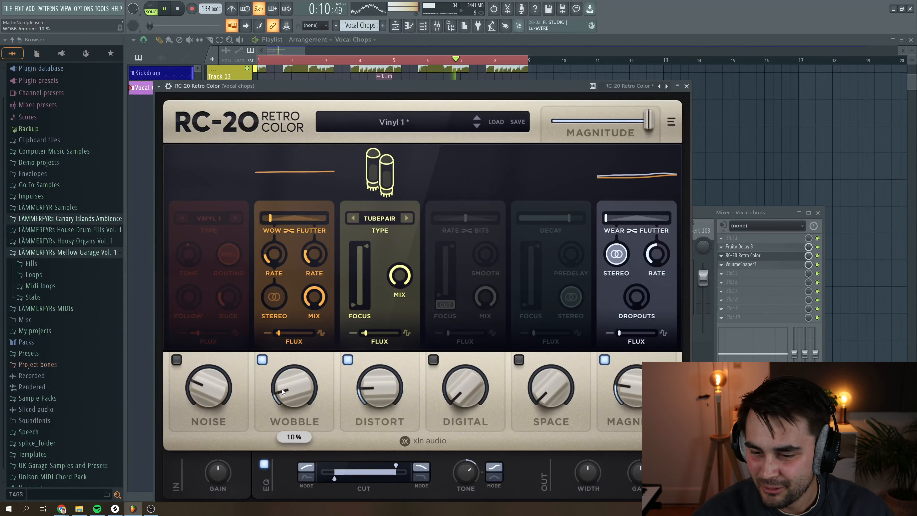
Step: Set RC-20's distortion to the Zap type with an amount of 54%, close the plugin, and stop playback
drag(377, 402, 379, 381)
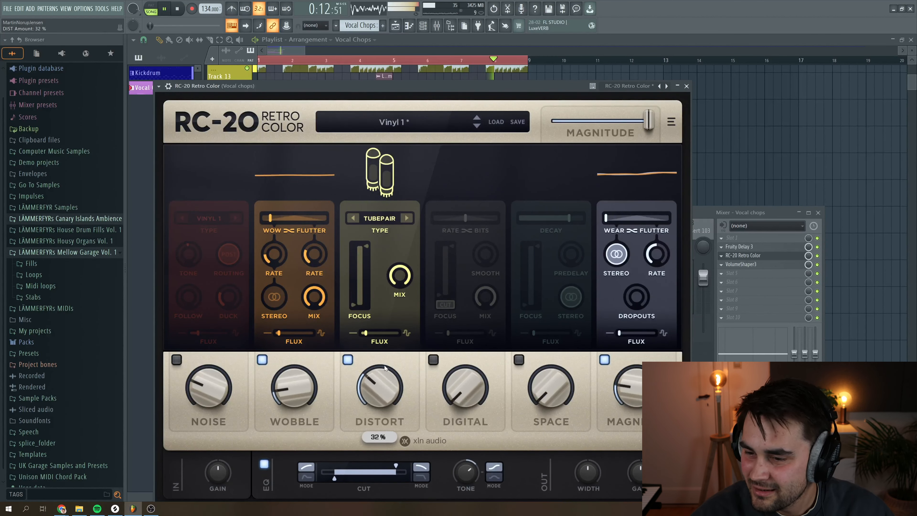
click(407, 220)
click(407, 220)
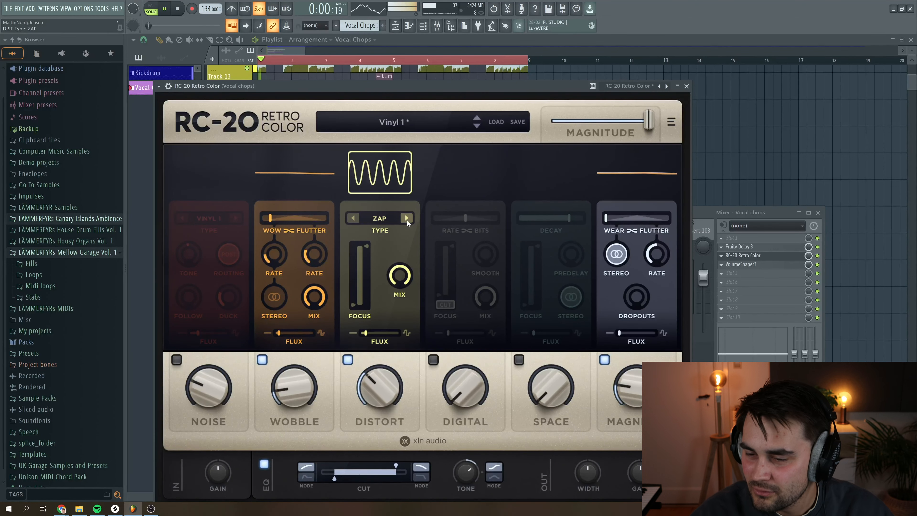
drag(381, 387, 386, 336)
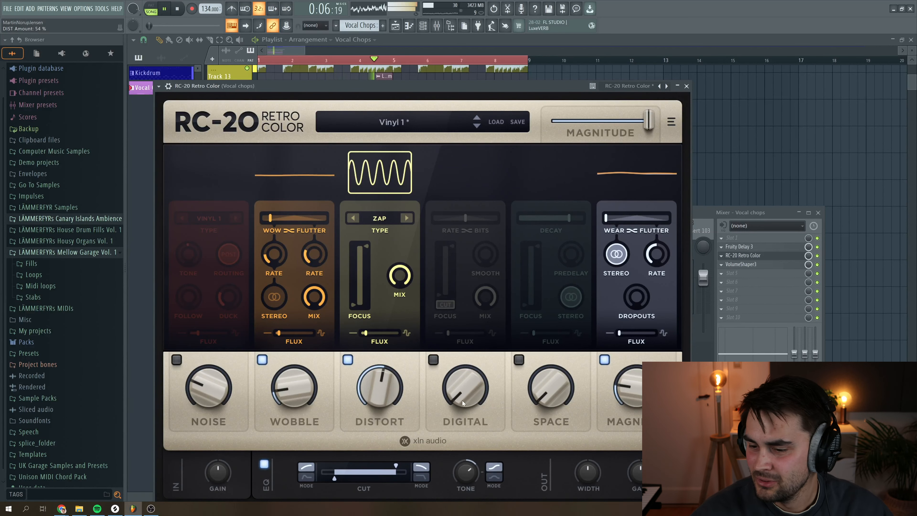
click(686, 86)
key(space)
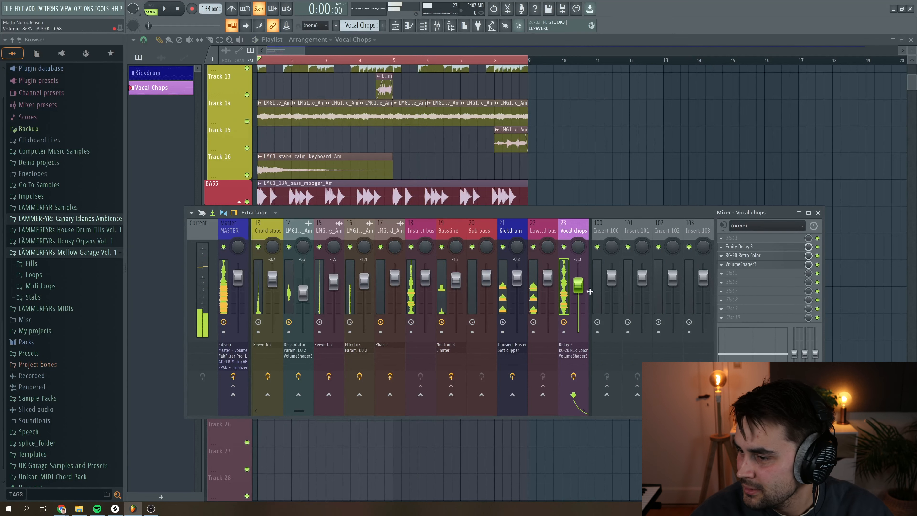
Step: Insert Fruity Parametric EQ 2 below VolumeShaper3 on the Vocal chops track and cut the lows with a steep band 1 high-pass
click(725, 274)
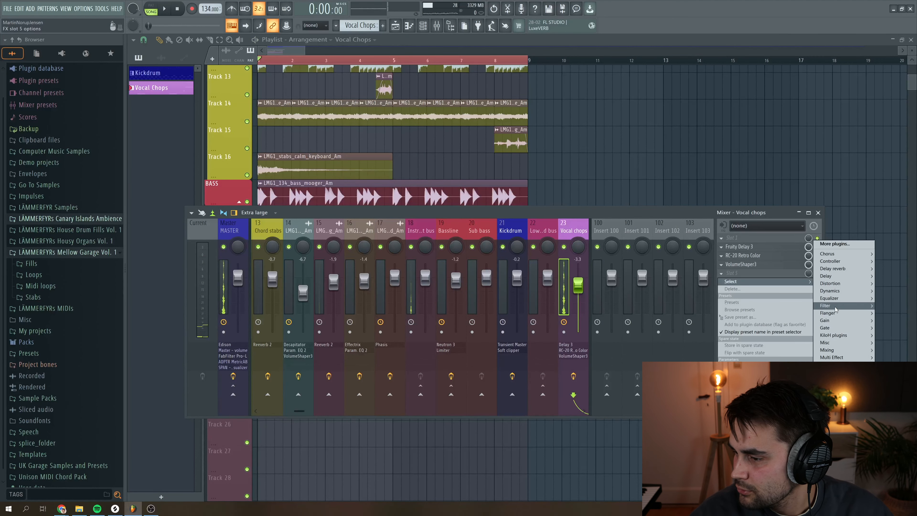
click(778, 366)
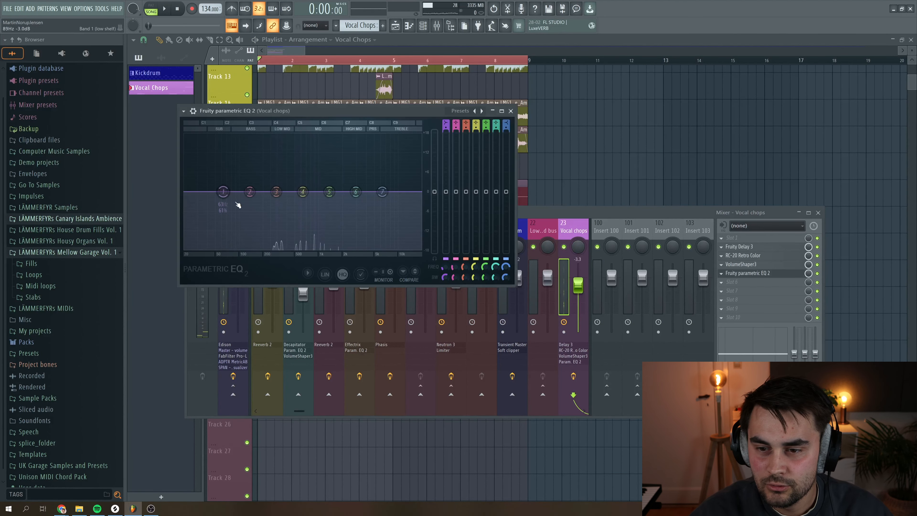
click(266, 234)
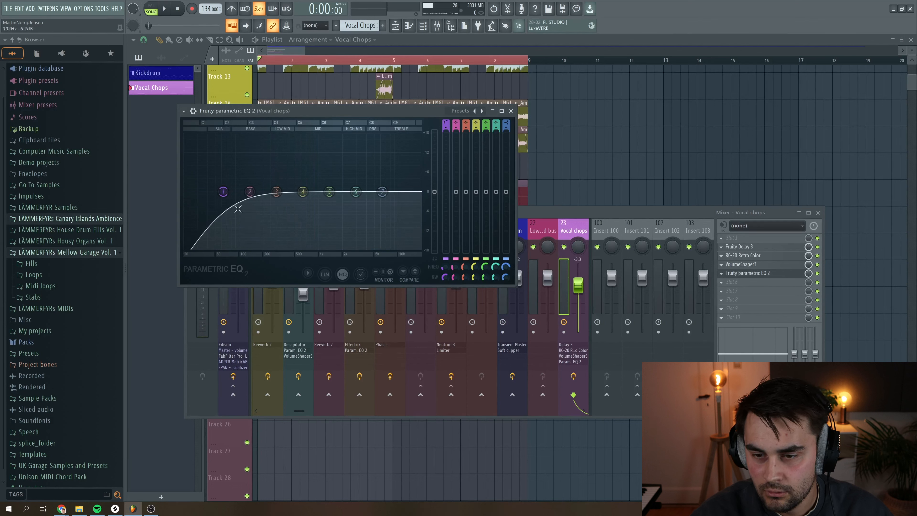
click(263, 256)
key(space)
drag(223, 191, 266, 191)
Step: Lower EQ bands 5 and 7 to soften the mids and highs, and set the Vocal chops fader to -3.4 dB
key(space)
drag(382, 191, 375, 232)
key(space)
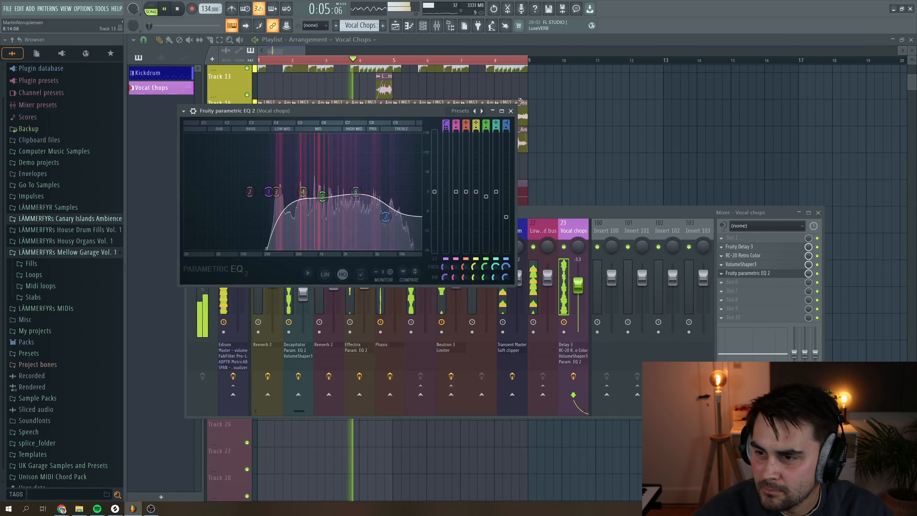
click(511, 110)
drag(578, 285, 578, 286)
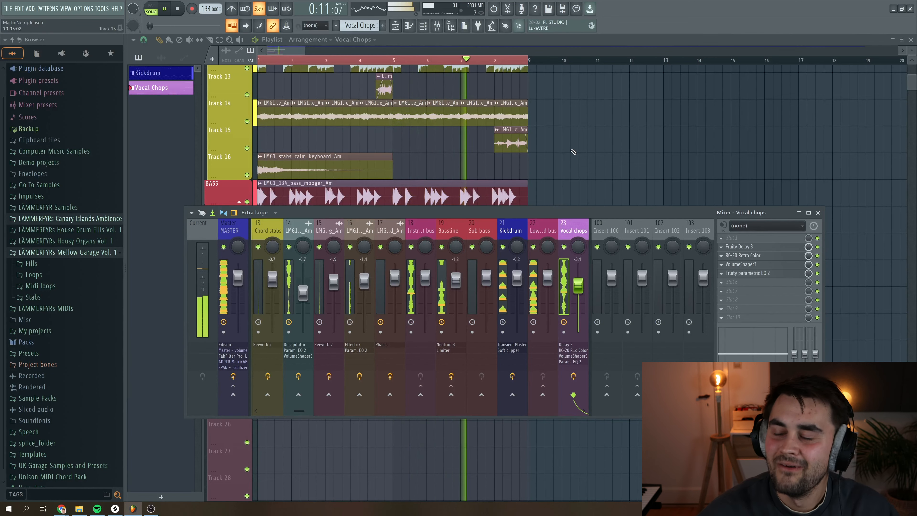
key(F9)
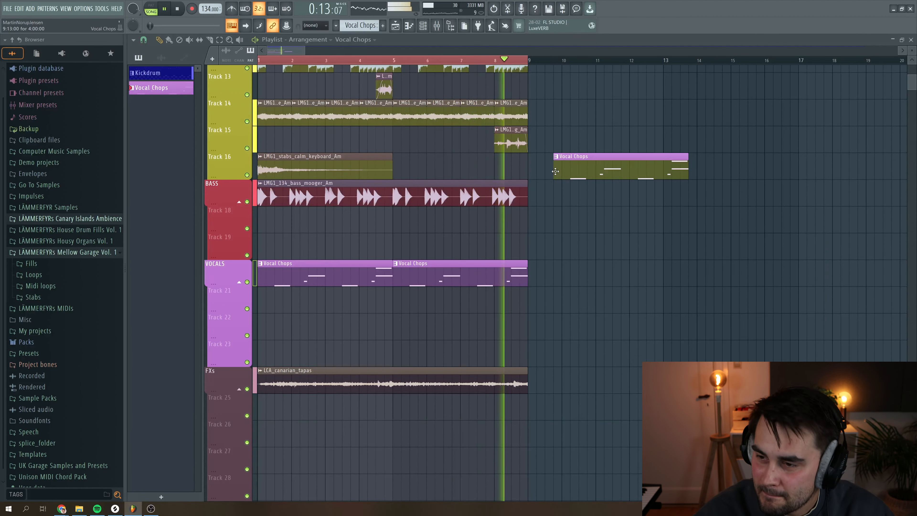